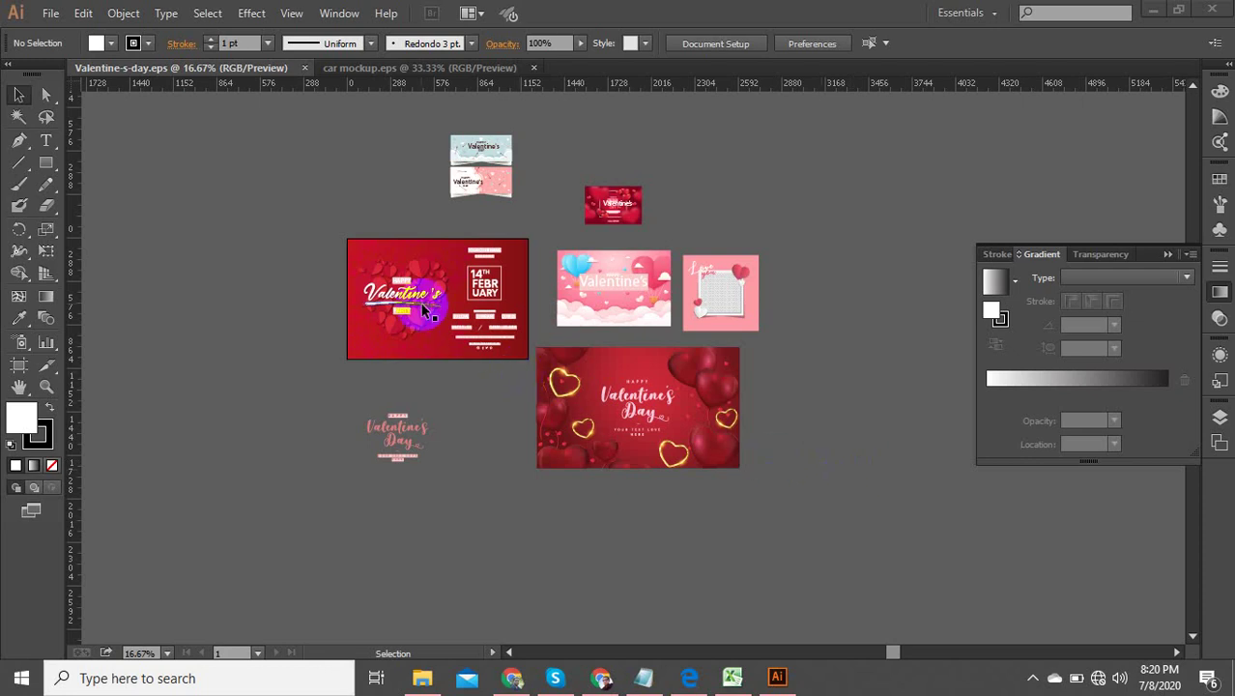
Examine the Valentine's designs in Valentine-s-day.eps, including the red party flyer and the Happy Valentine's Day balloon banner.
alt+scroll(422, 308, up, 2)
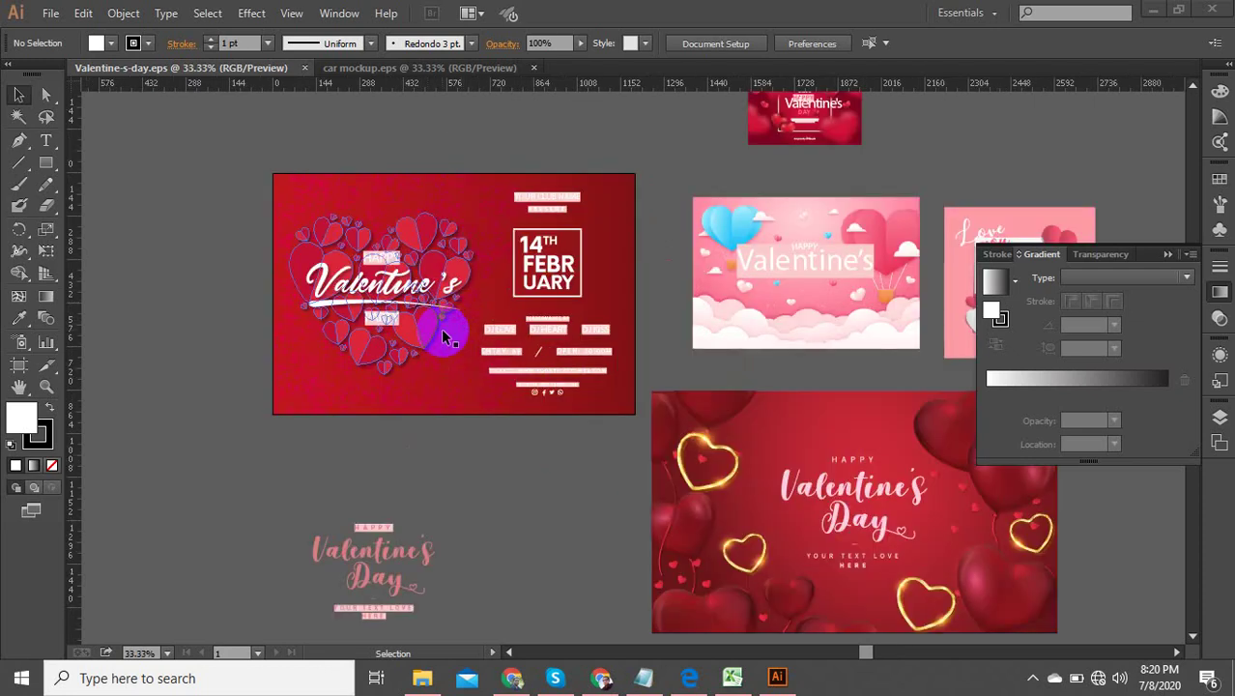
alt+scroll(406, 340, down, 1)
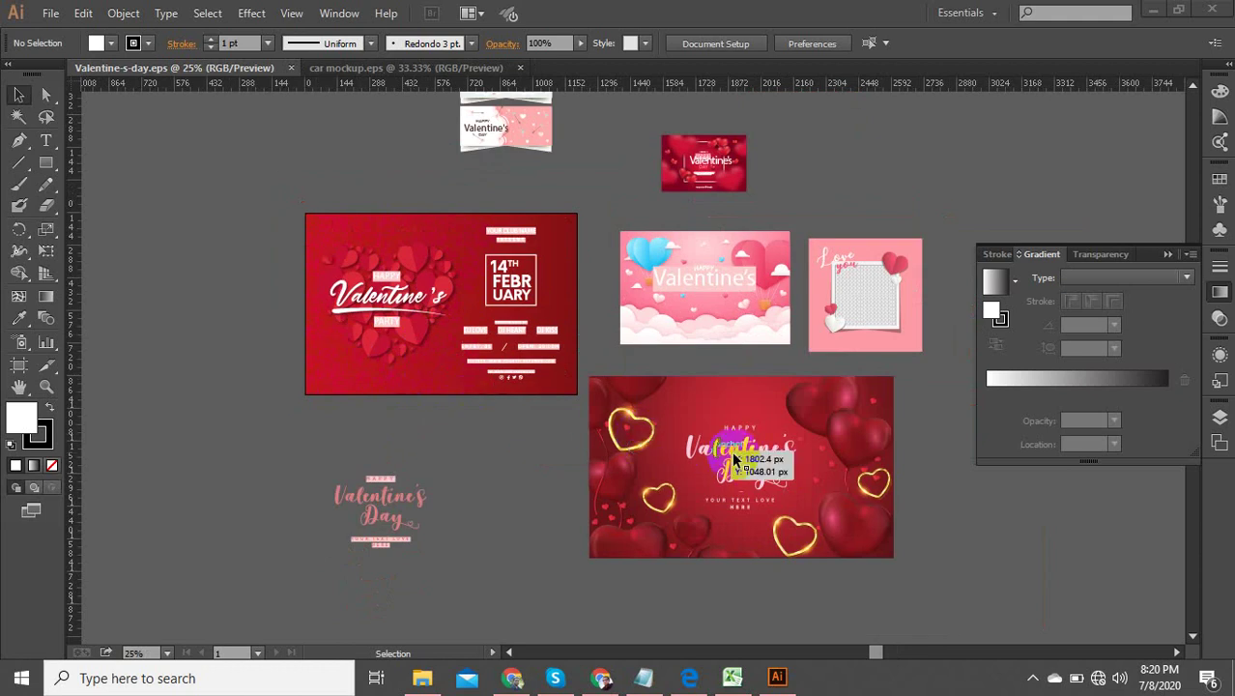
alt+scroll(811, 493, up, 3)
alt+scroll(814, 489, up, 1)
alt+scroll(713, 430, down, 4)
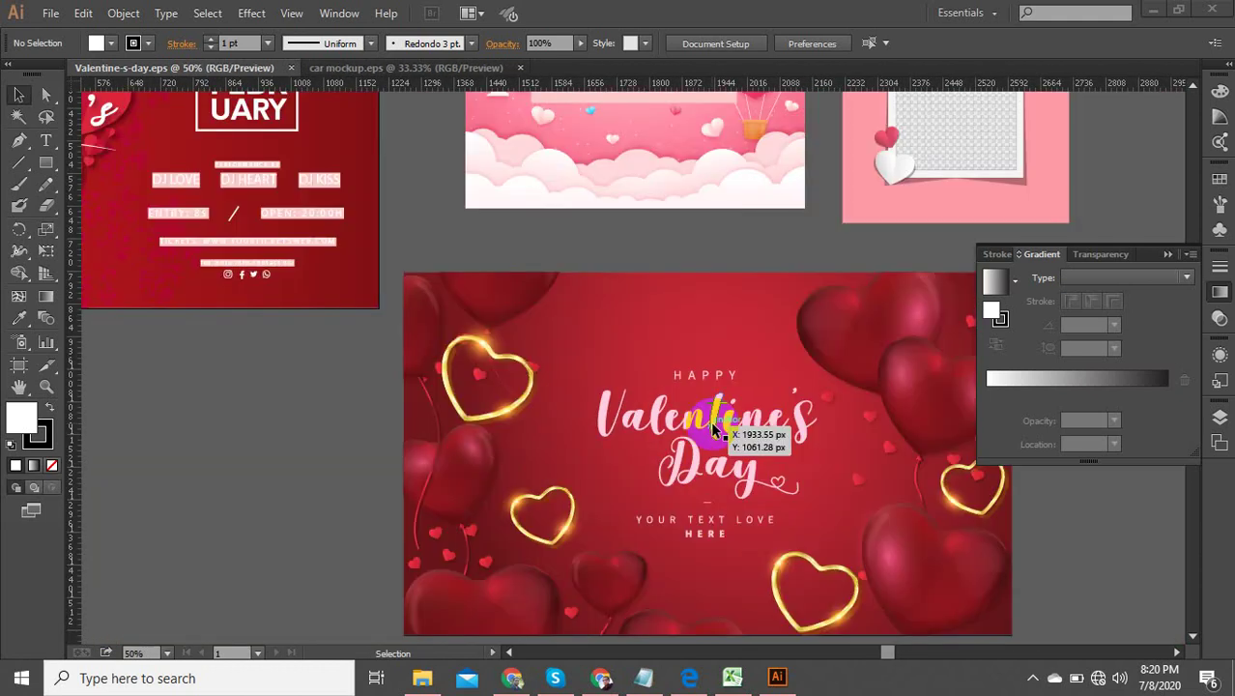
click(499, 425)
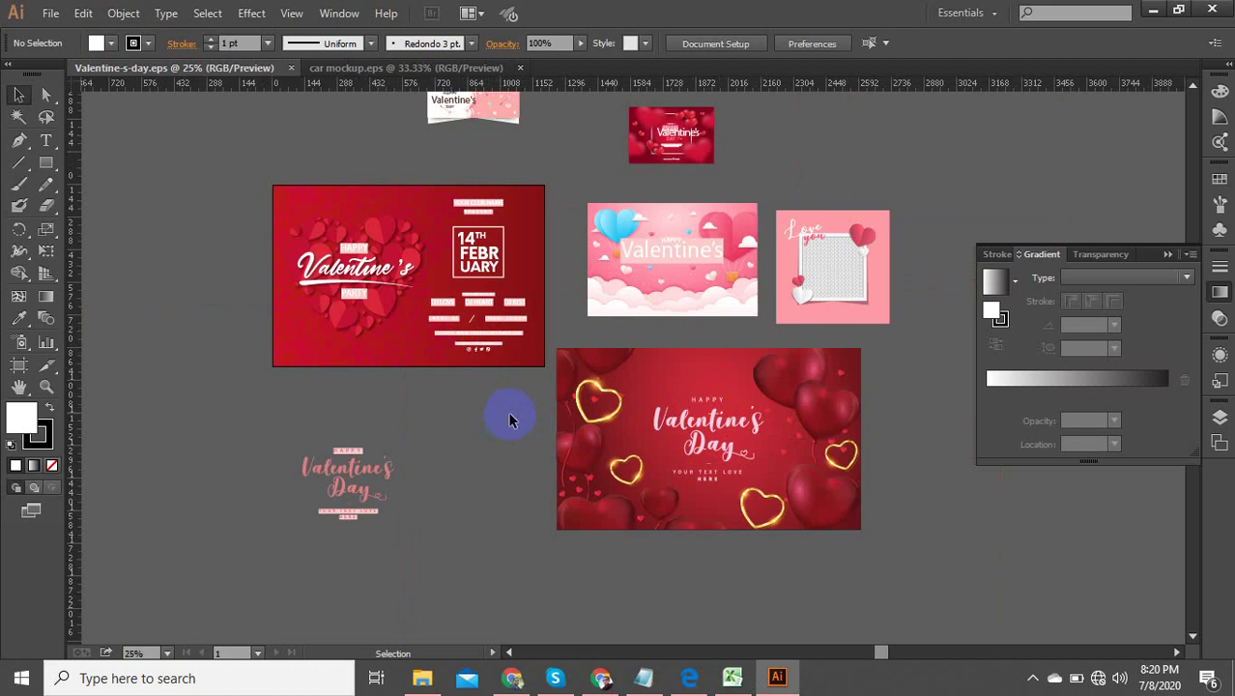
alt+scroll(736, 421, up, 2)
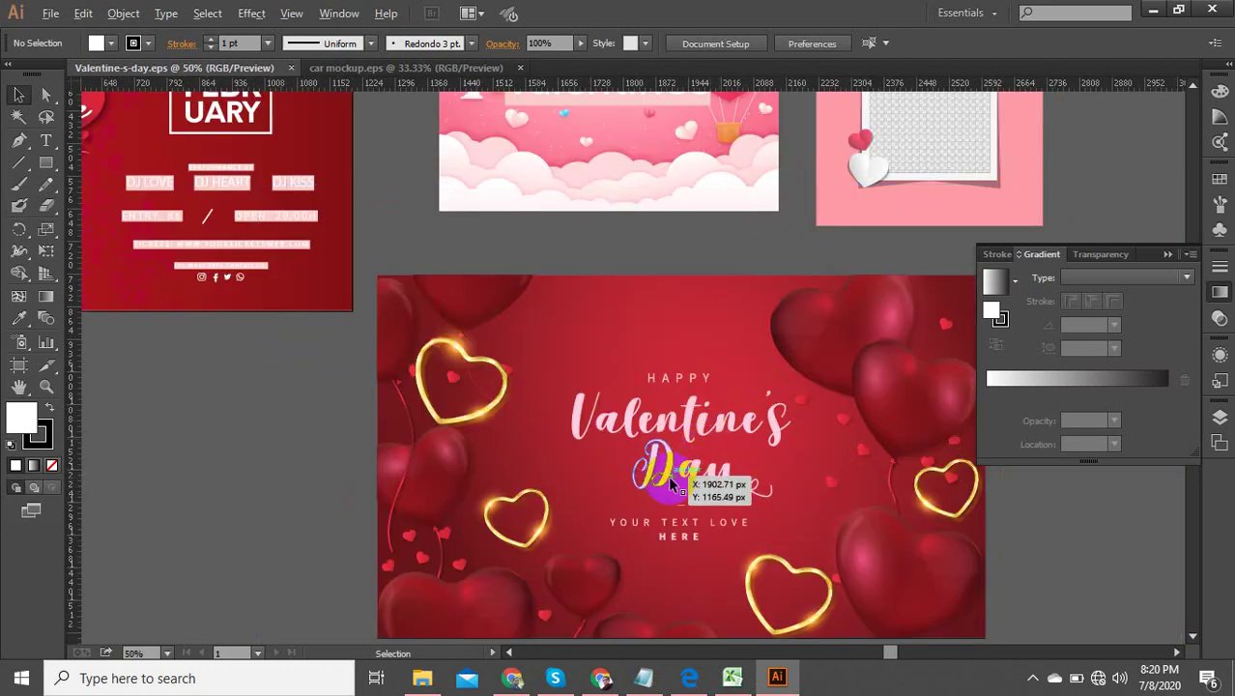
alt+scroll(670, 483, down, 1)
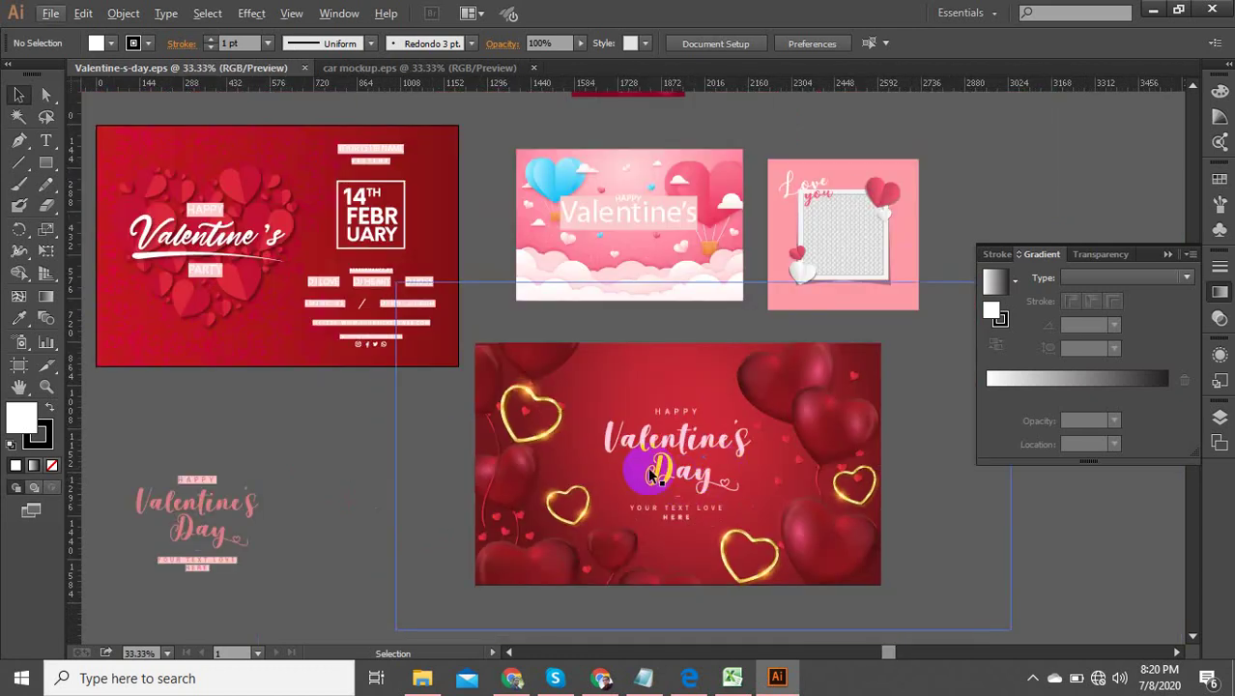
drag(652, 474, 206, 249)
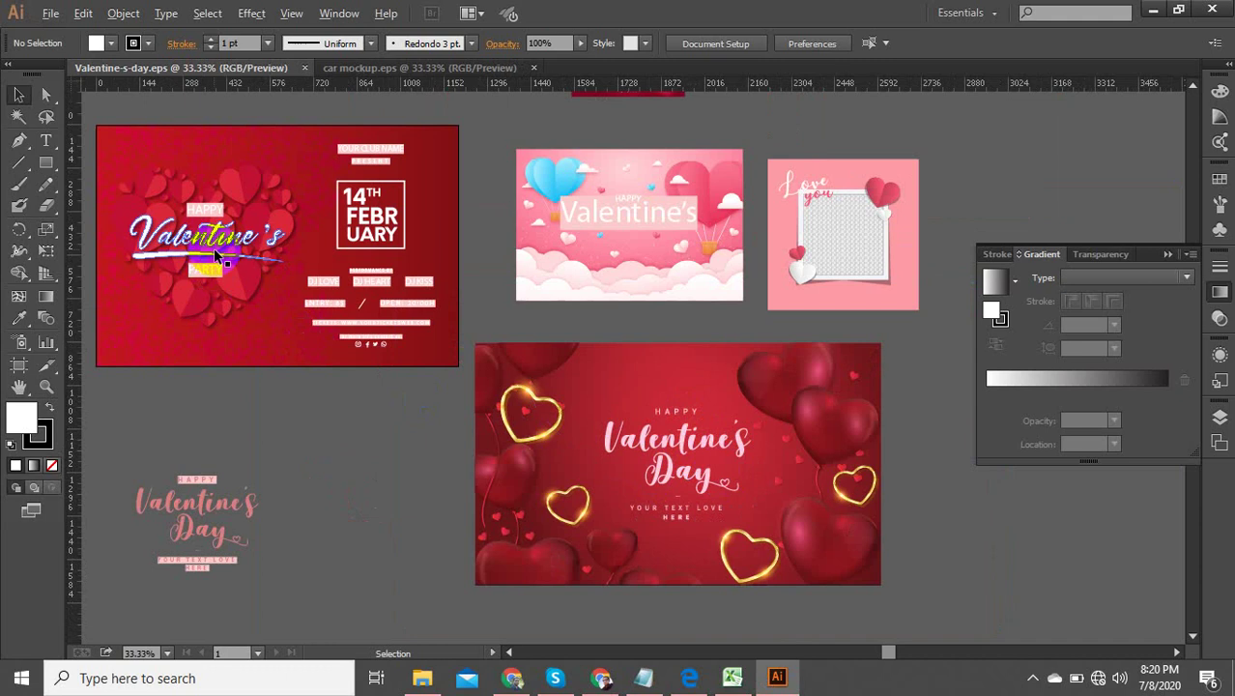
alt+scroll(209, 238, up, 2)
click(210, 242)
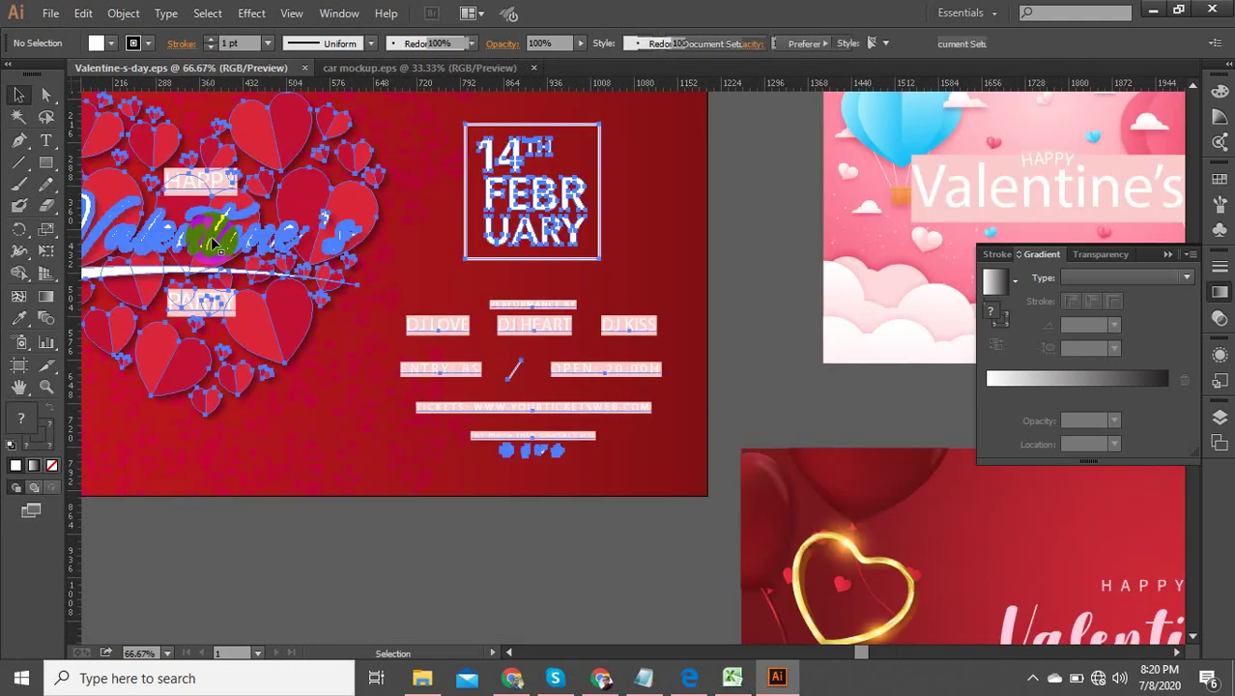
alt+scroll(693, 351, down, 2)
click(572, 474)
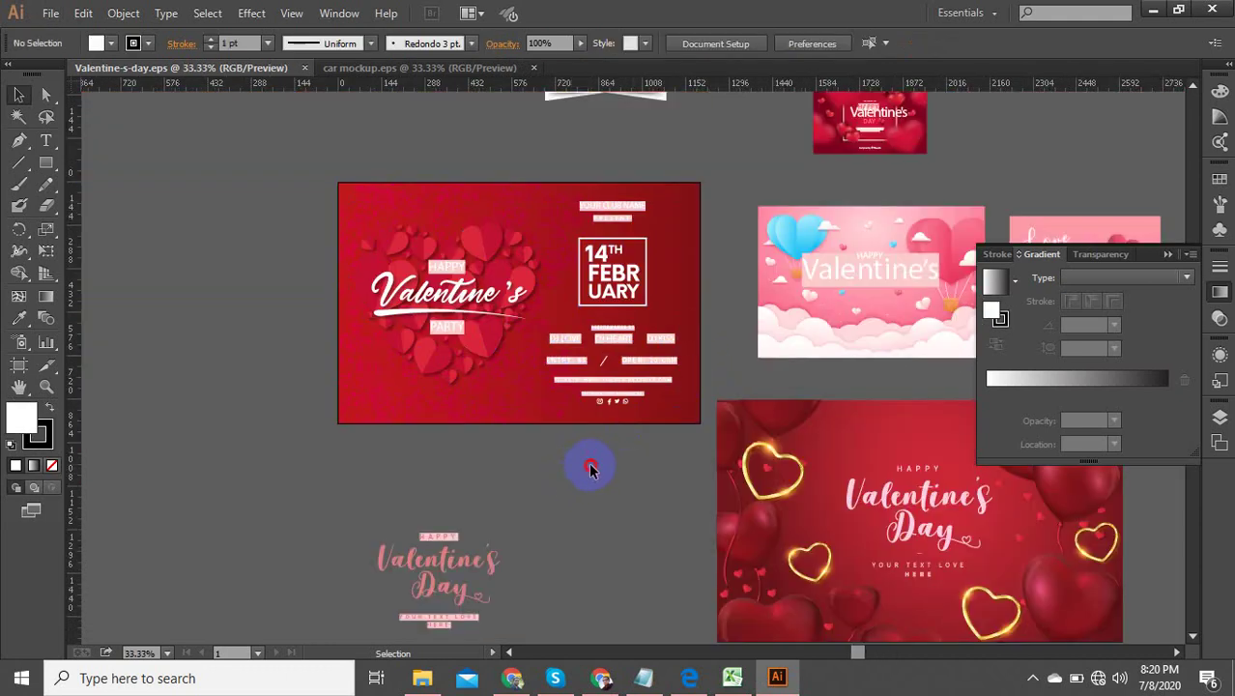
scroll(446, 405, up, 4)
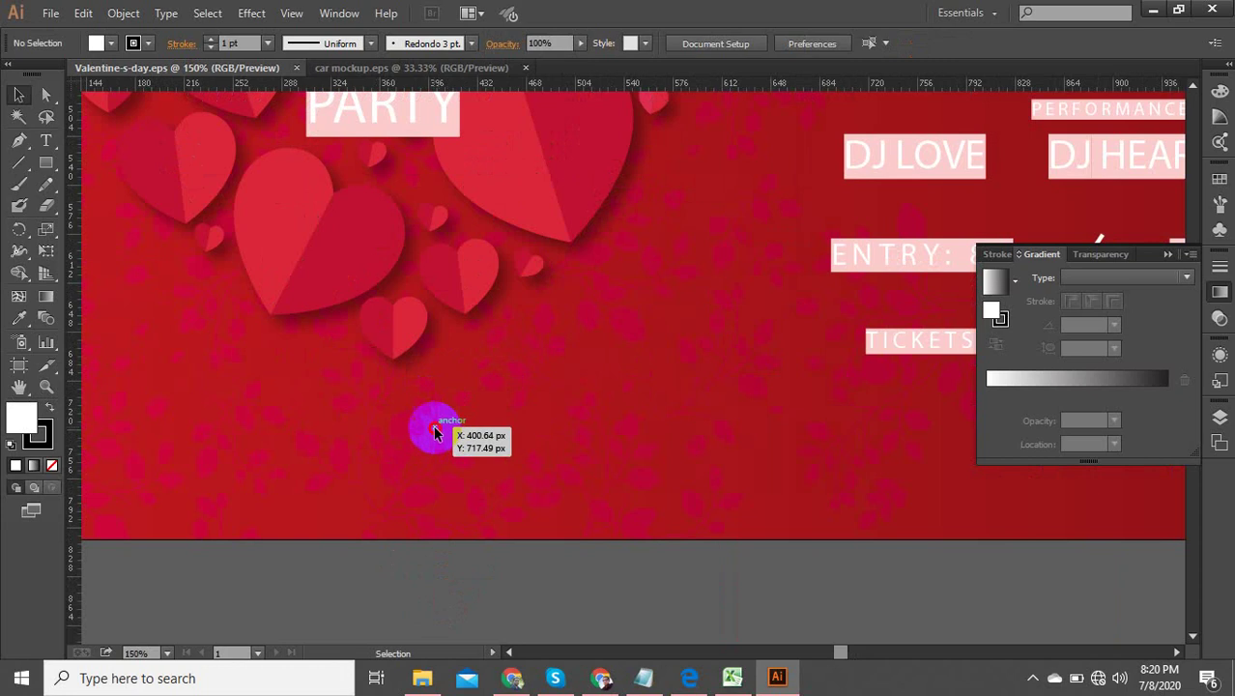
scroll(436, 470, down, 5)
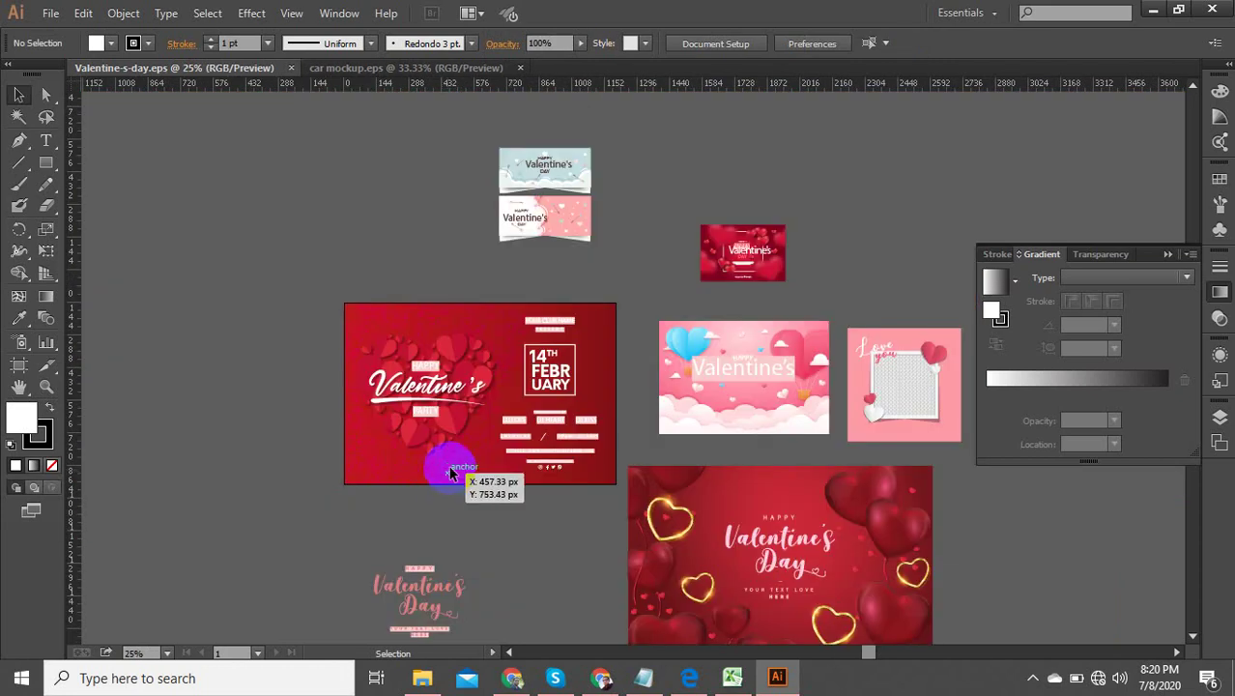
scroll(450, 463, up, 2)
scroll(558, 321, up, 2)
scroll(547, 322, down, 3)
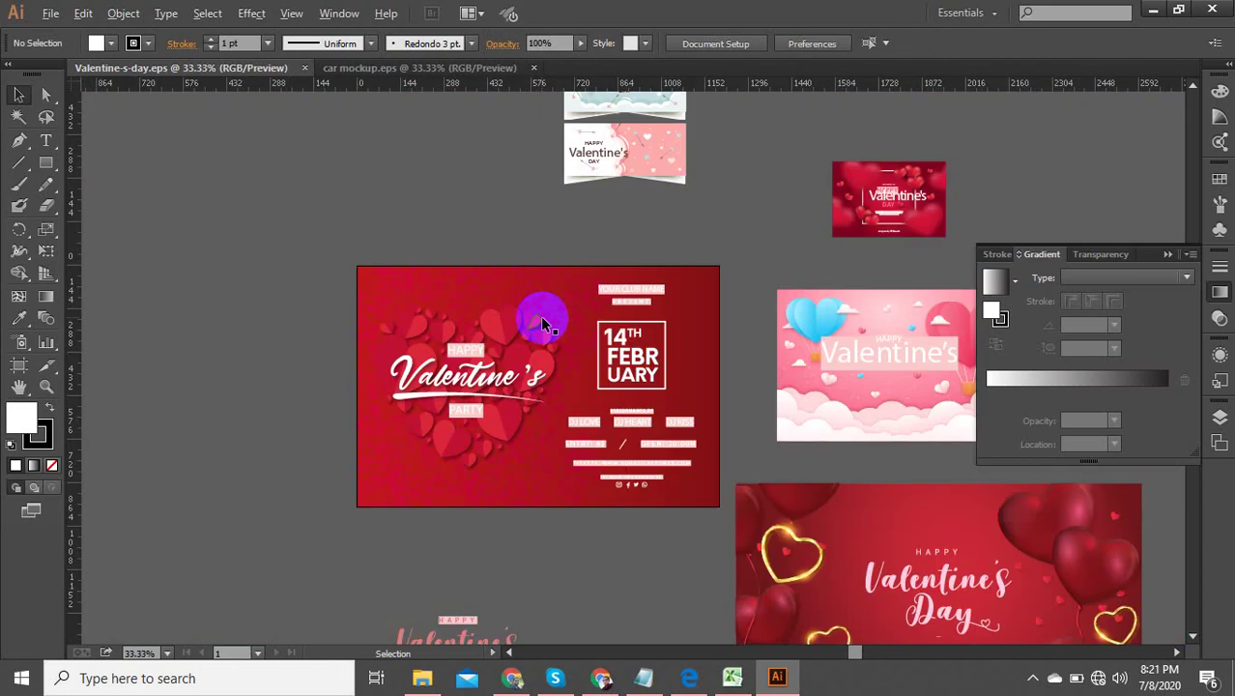
Copy the grouped hearts and text of the red Valentine's party flyer, without its background.
click(615, 351)
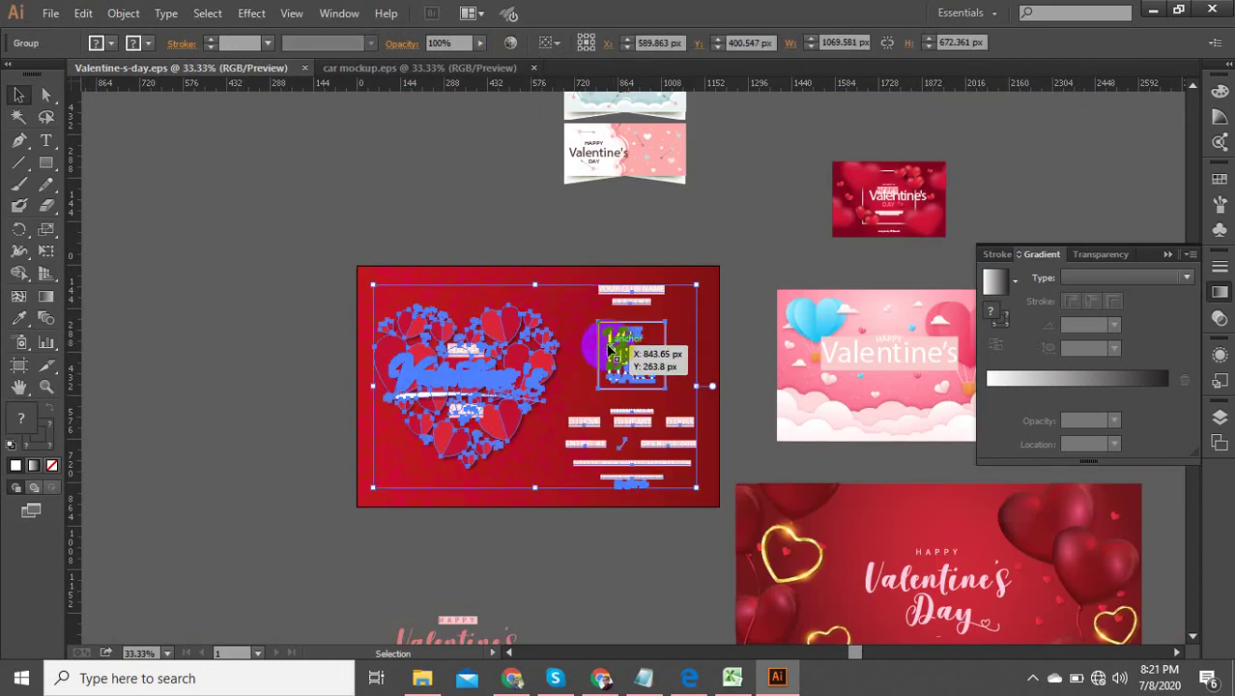
drag(642, 357, 500, 343)
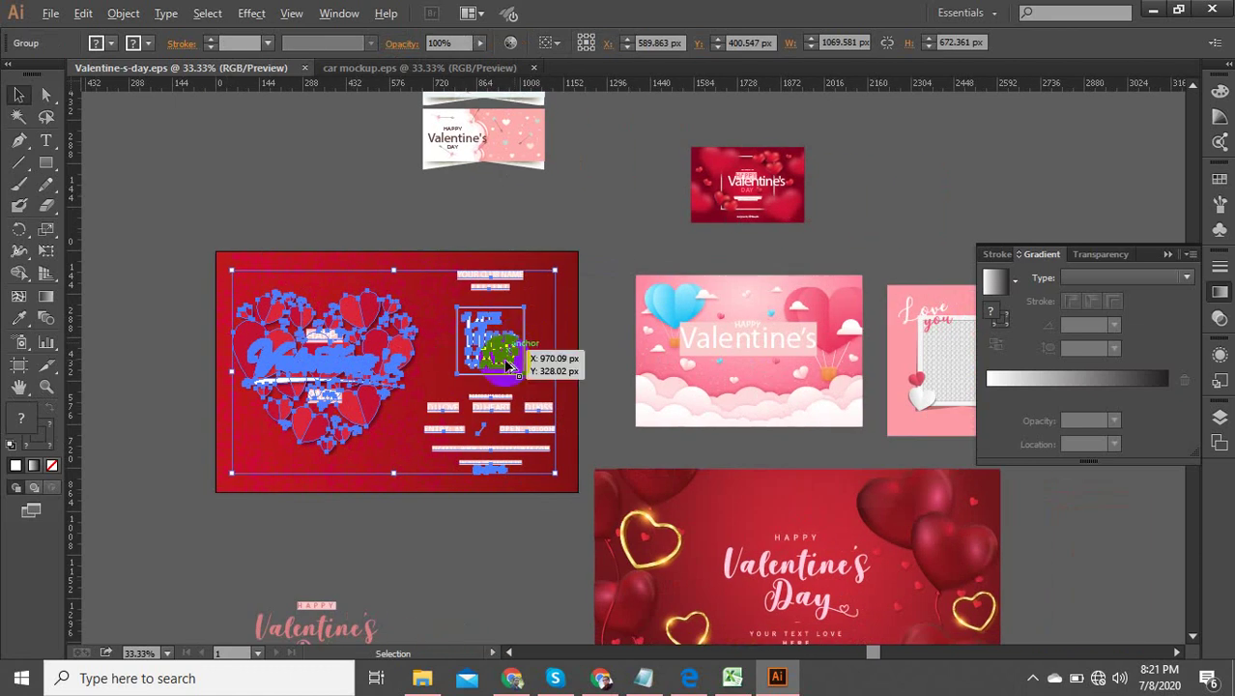
drag(576, 426, 536, 325)
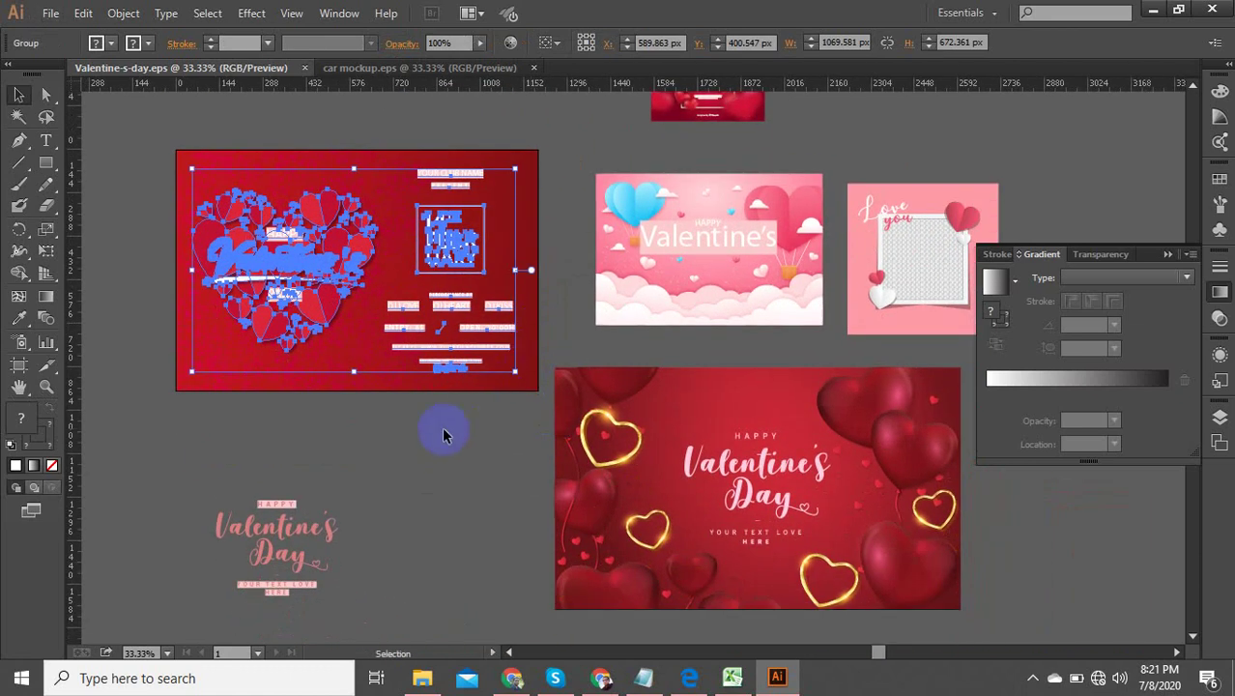
key(ctrl+c)
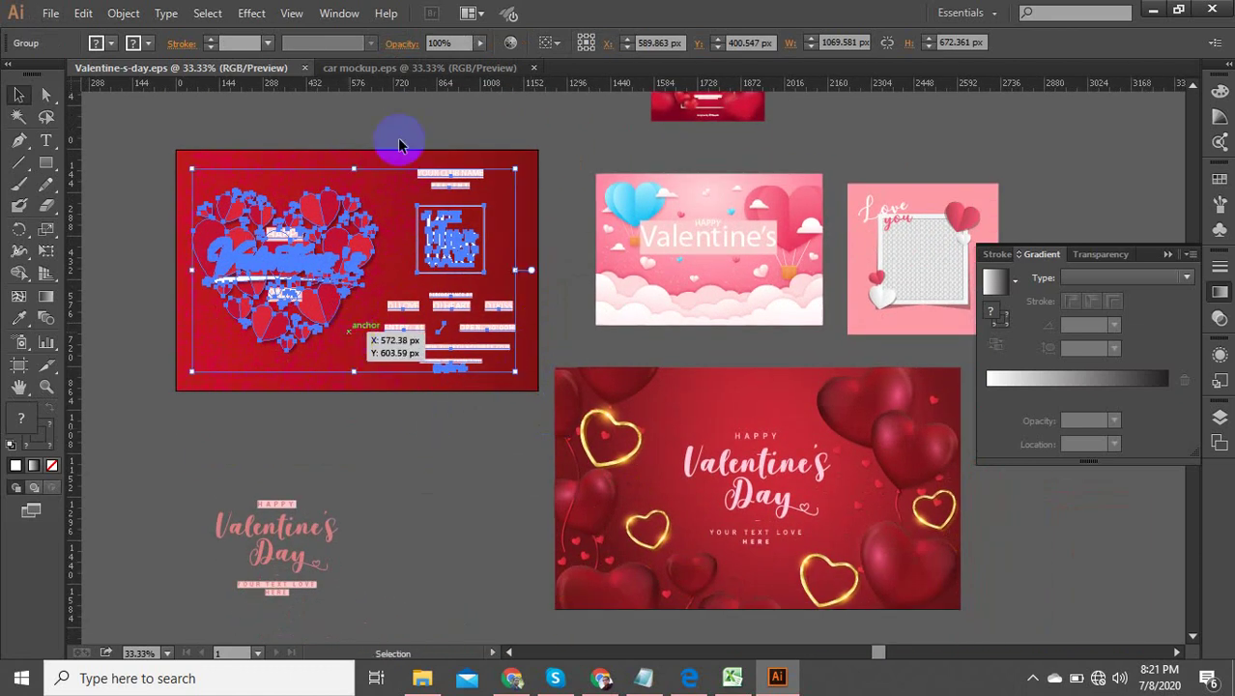
Switch to car mockup.eps and delete the existing artwork at the artboard, keeping the lavender rectangle beside it.
click(433, 70)
click(448, 71)
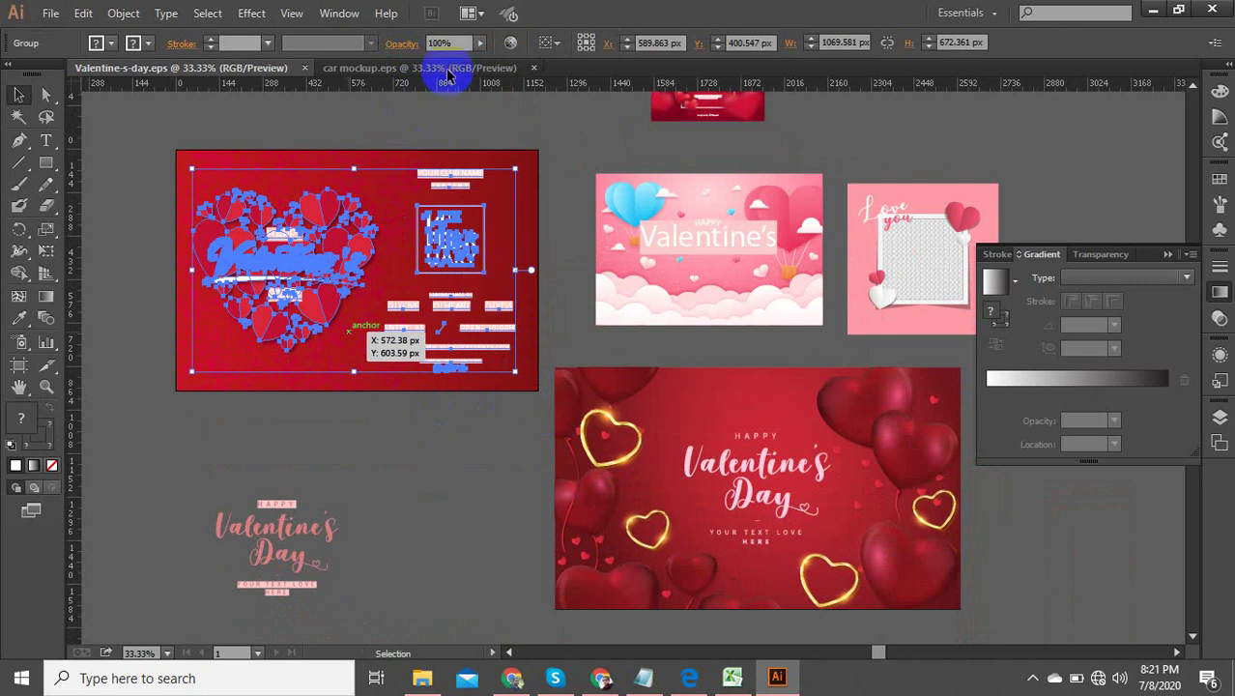
click(446, 69)
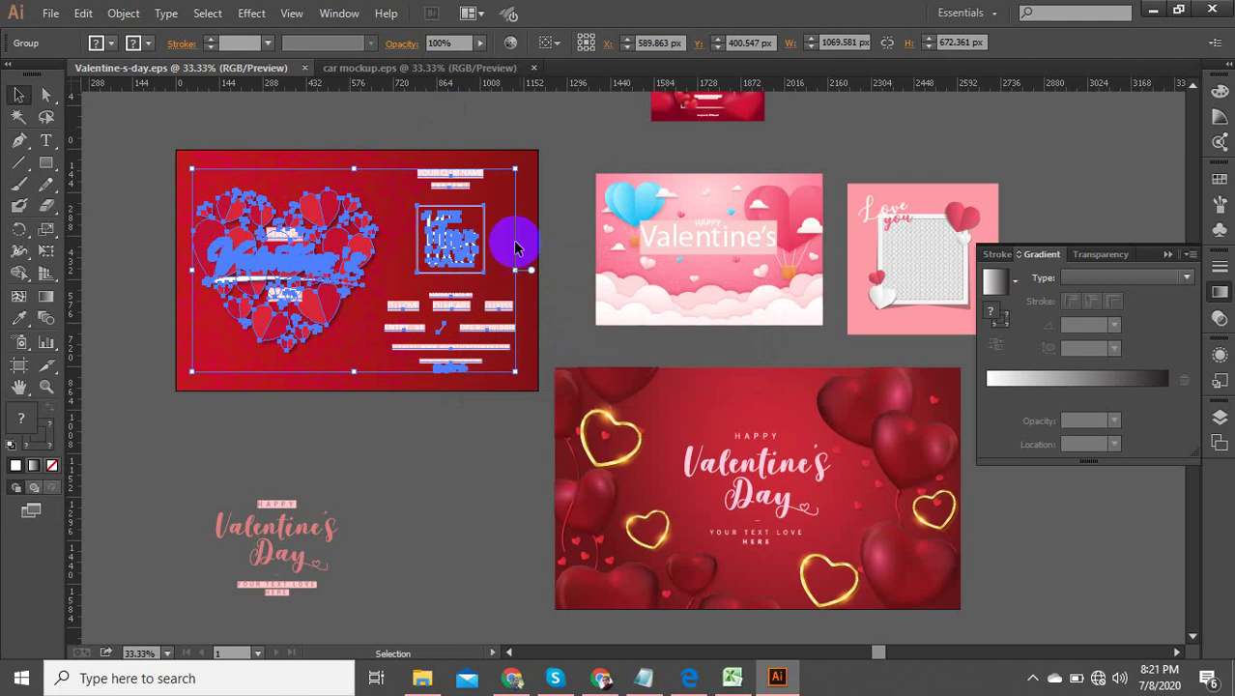
click(440, 74)
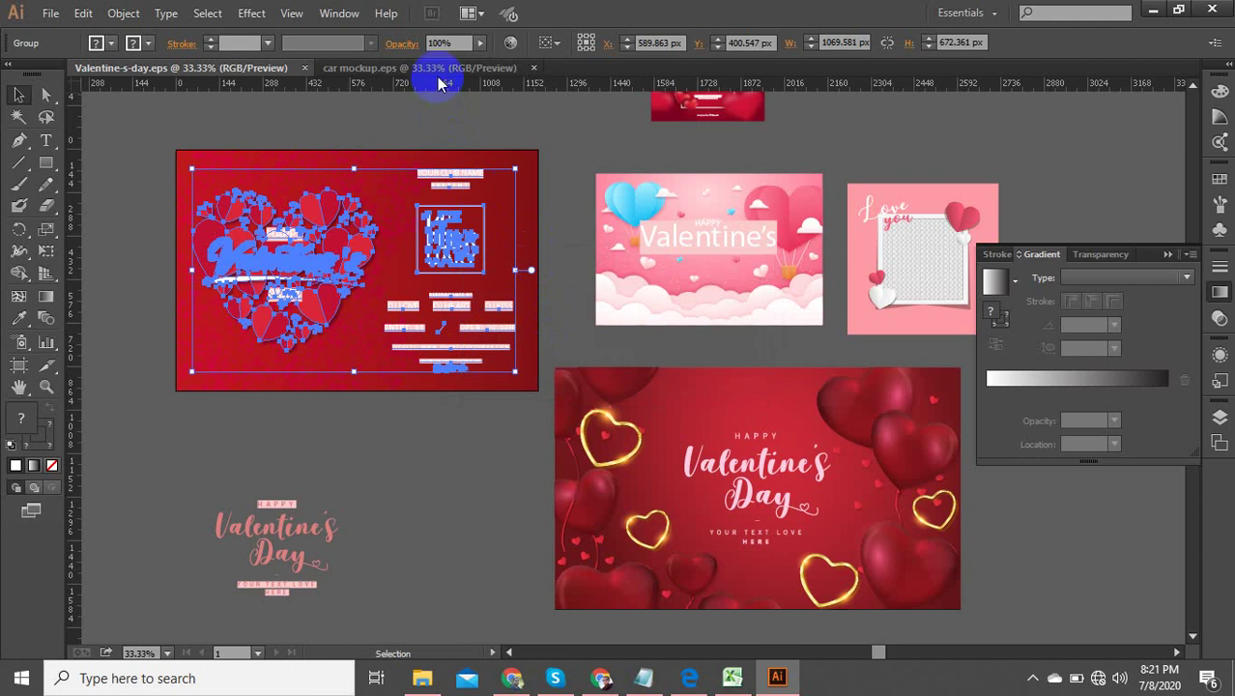
mouse_move(737, 224)
mouse_down()
mouse_move(455, 517)
mouse_move(433, 580)
mouse_move(440, 470)
mouse_move(653, 427)
mouse_move(897, 444)
mouse_move(883, 455)
mouse_up()
key(Delete)
click(811, 230)
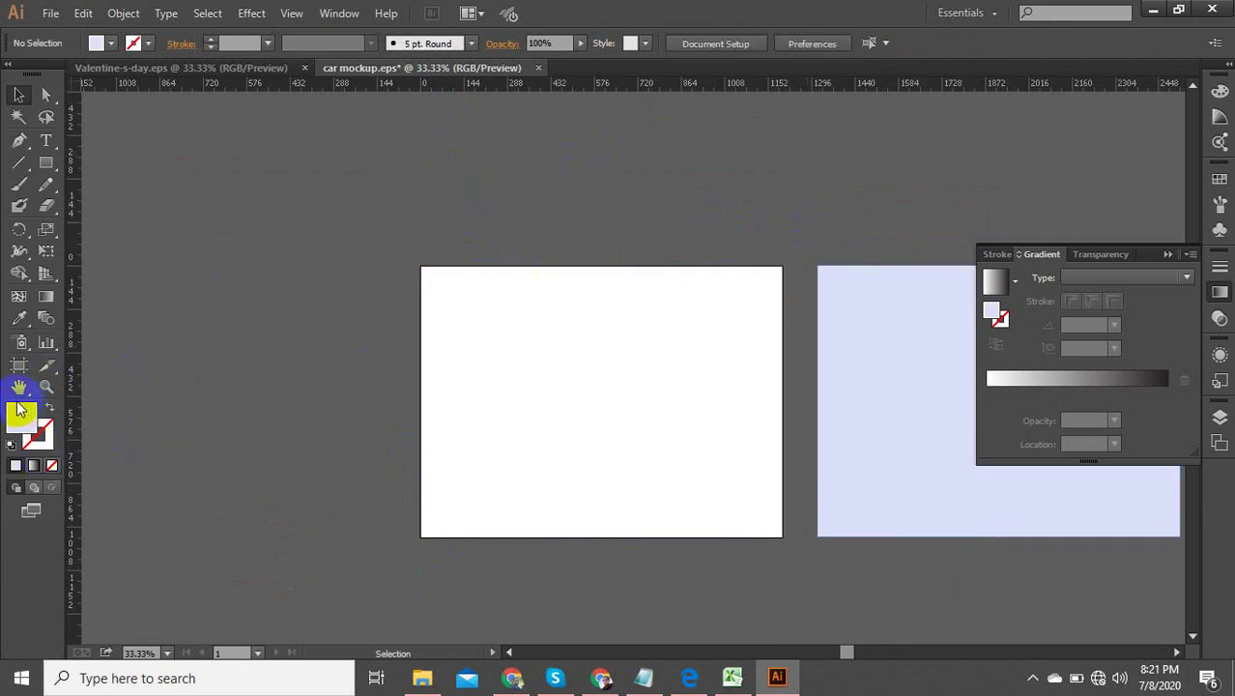
Check the dimensions of the artboard in car mockup.eps, leaving them as they are.
click(18, 364)
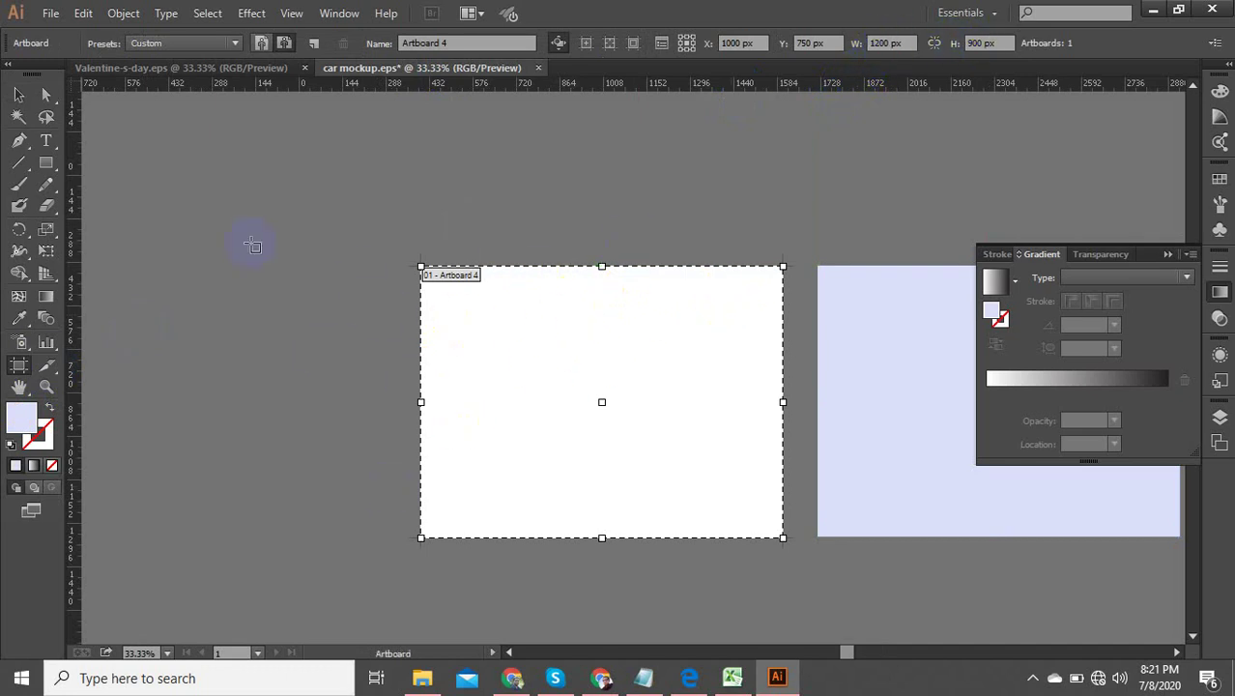
click(51, 14)
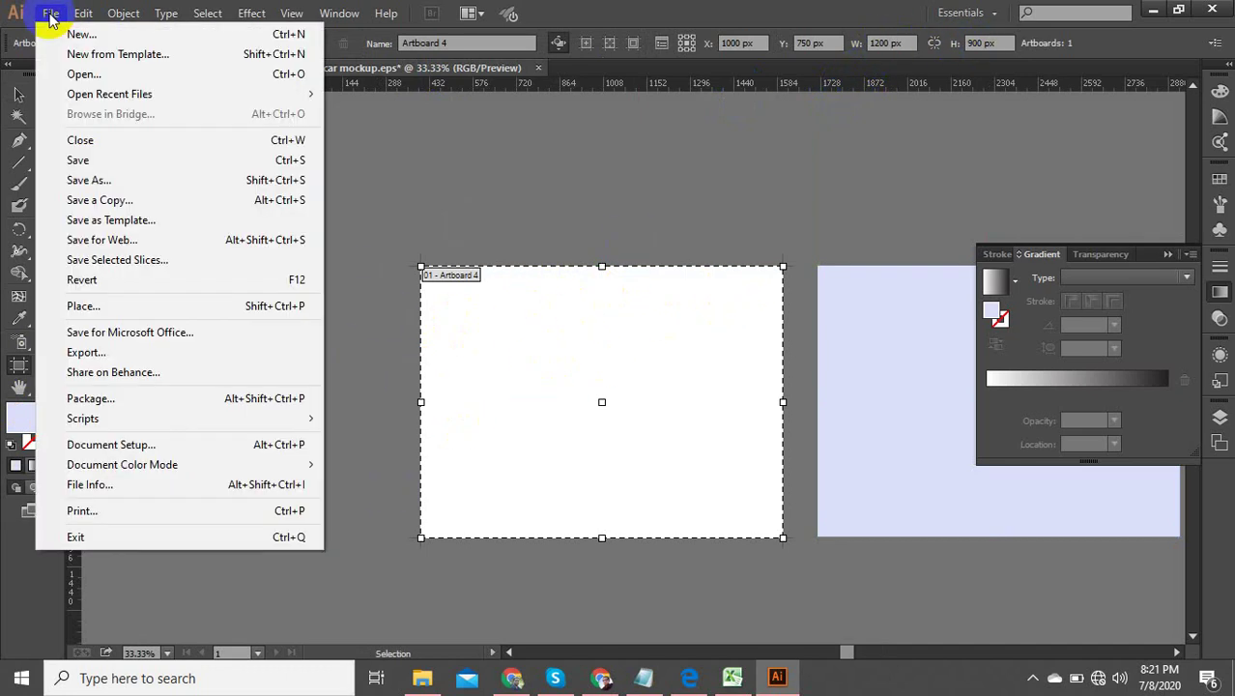
click(587, 158)
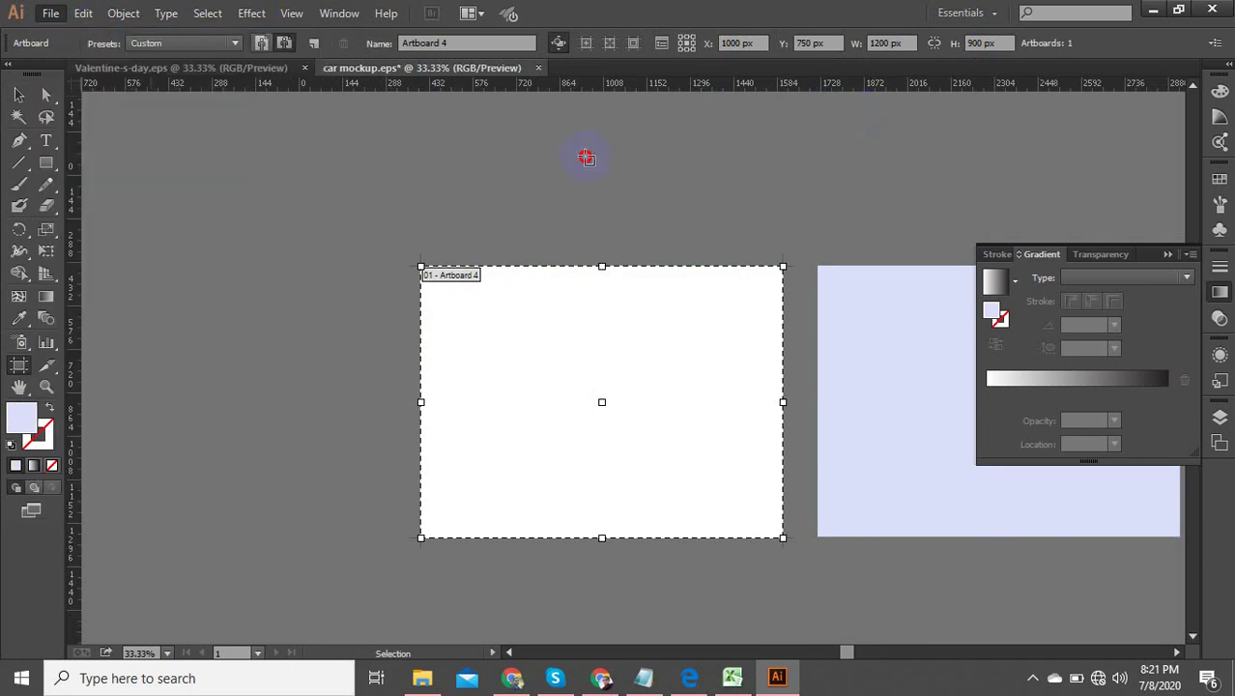
click(21, 95)
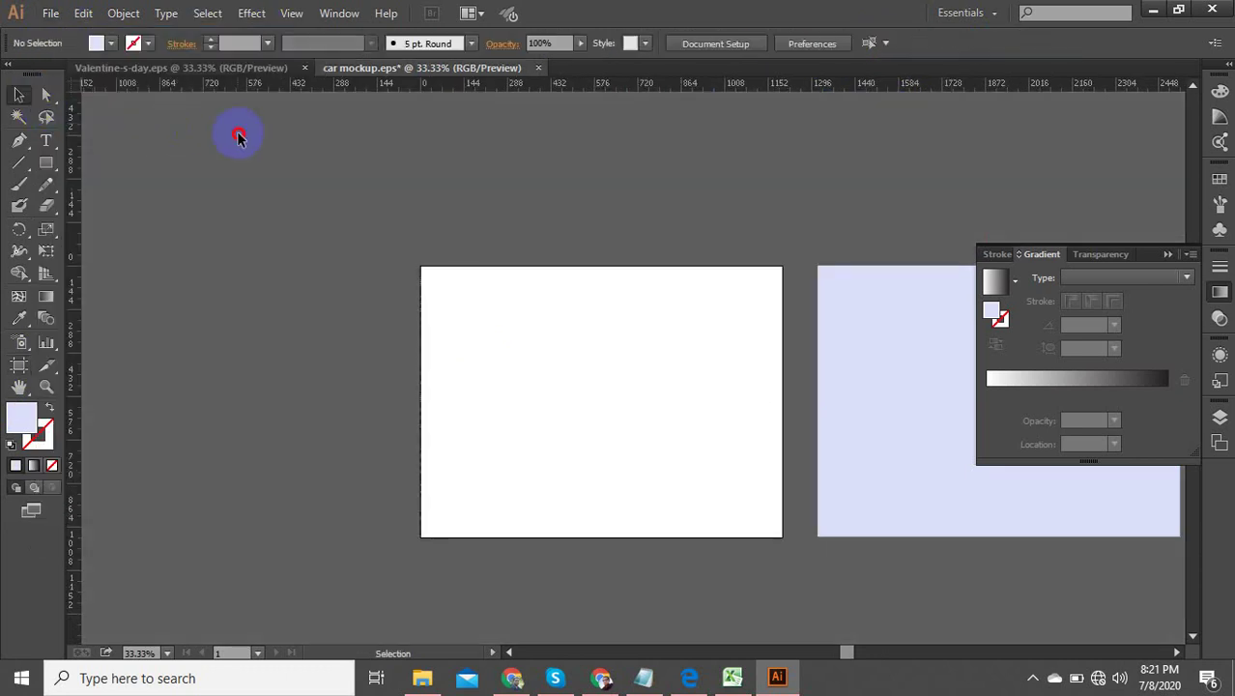
click(934, 379)
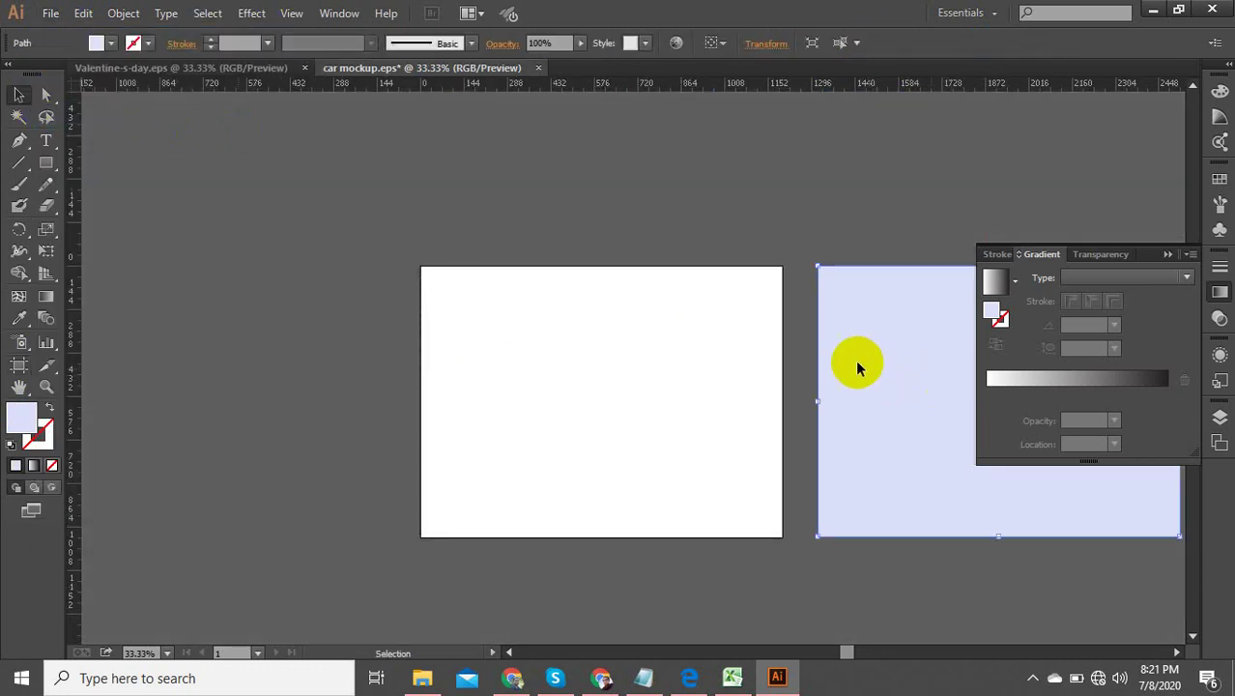
click(45, 162)
drag(174, 151, 388, 287)
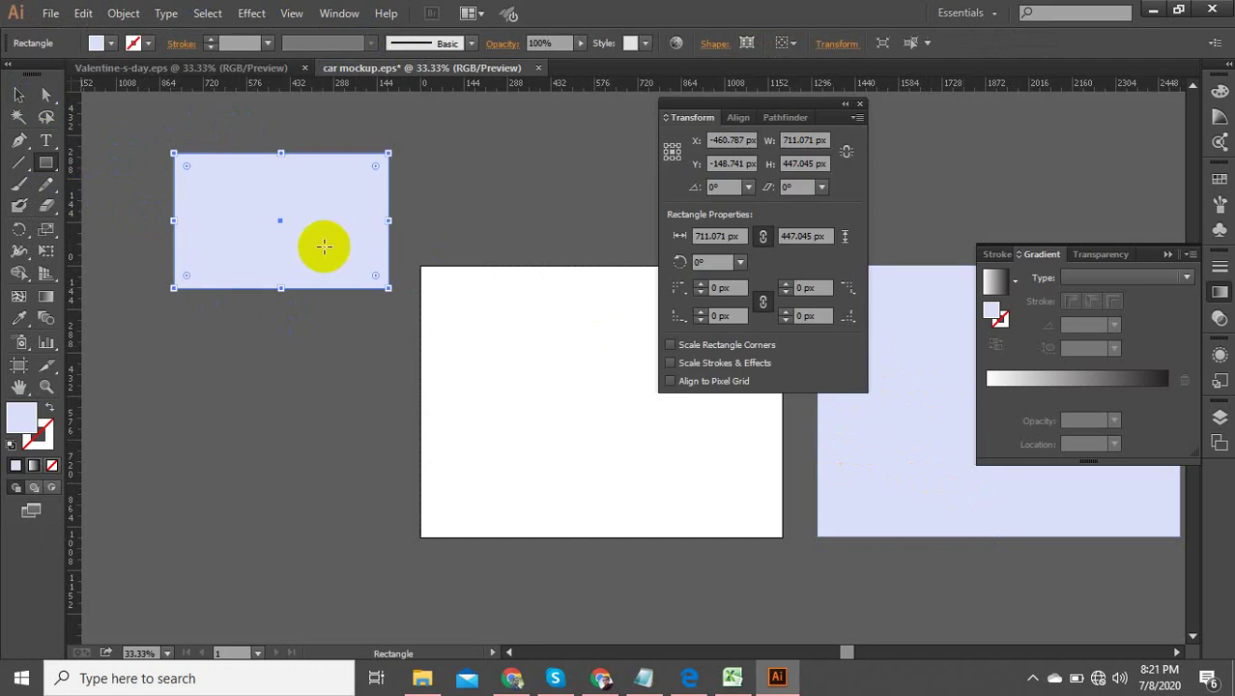
click(19, 95)
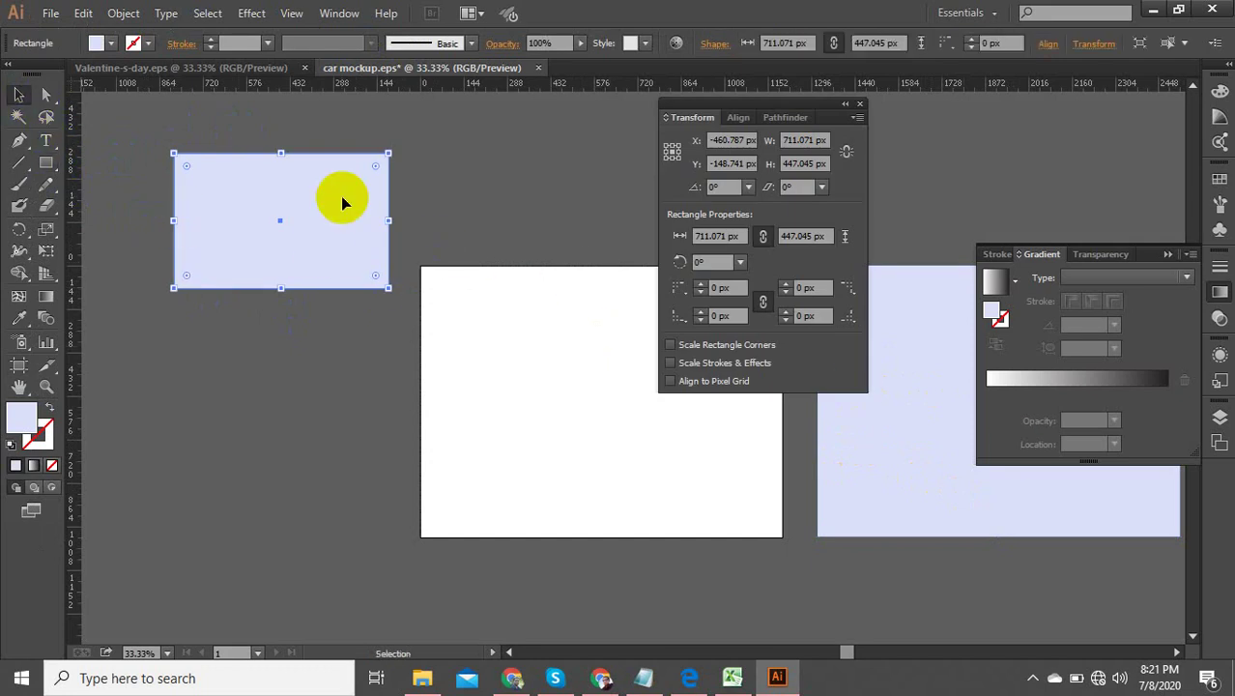
key(Delete)
Bring the Valentine's party hearts and text group into car mockup.eps and place it off the artboard, above and to its left.
click(249, 69)
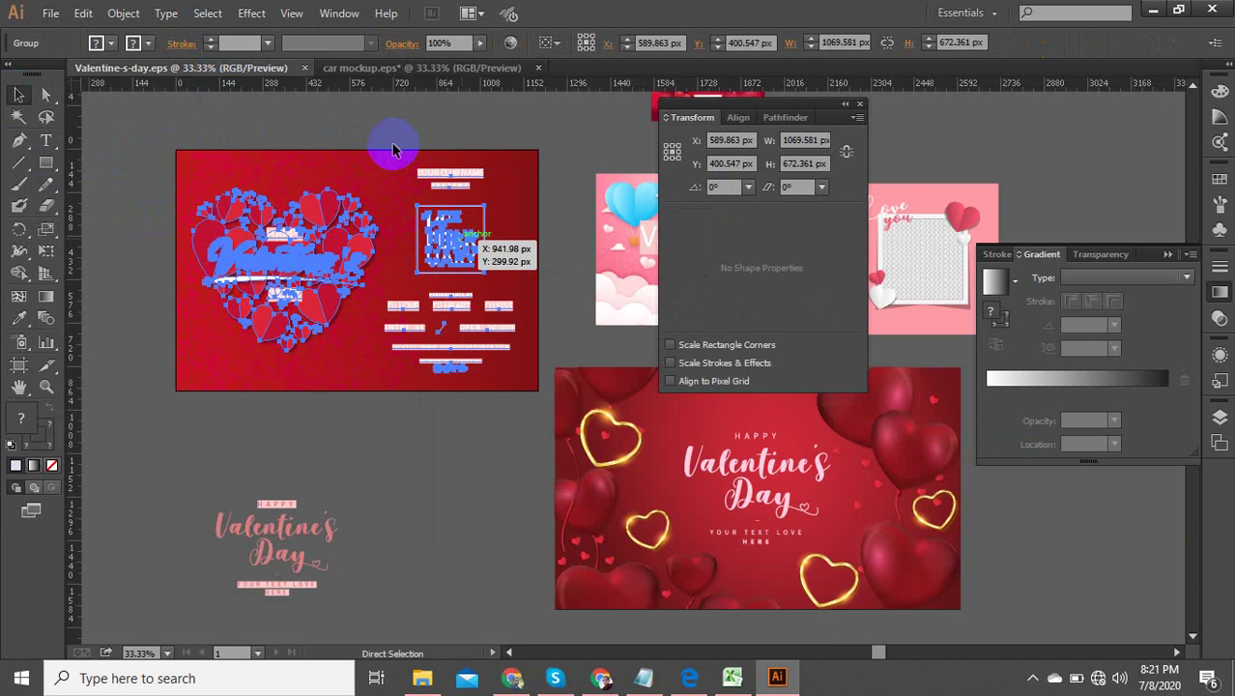
click(432, 68)
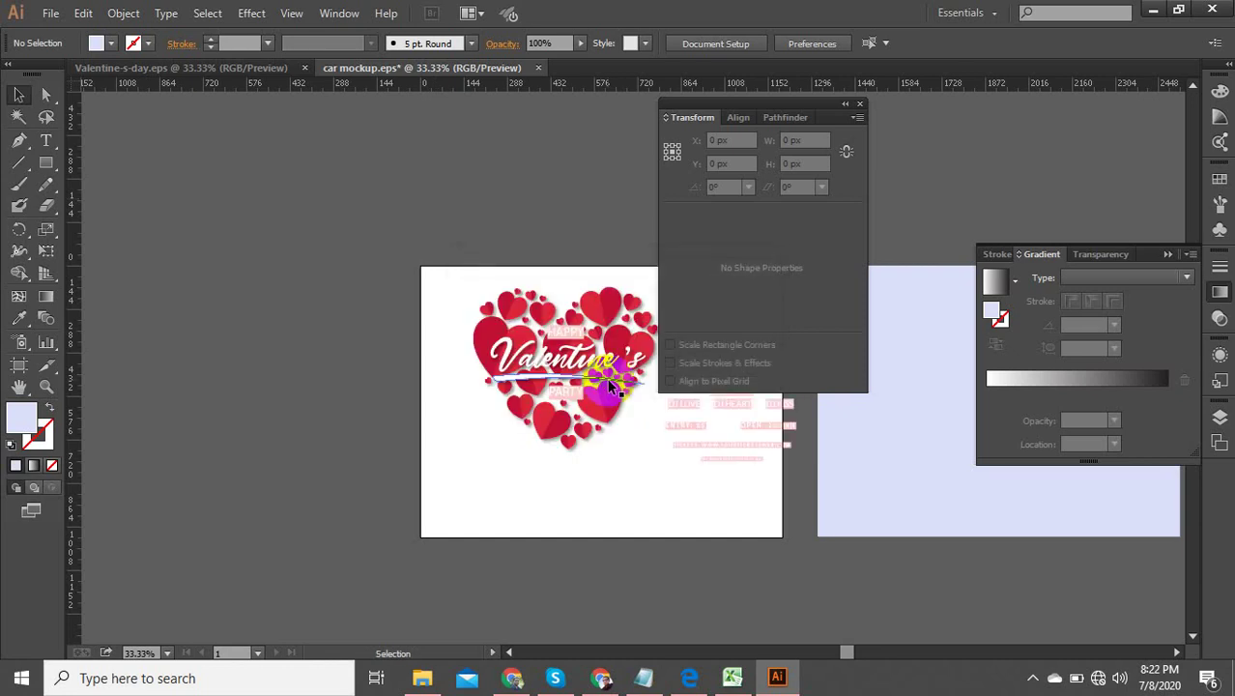
drag(523, 332, 207, 172)
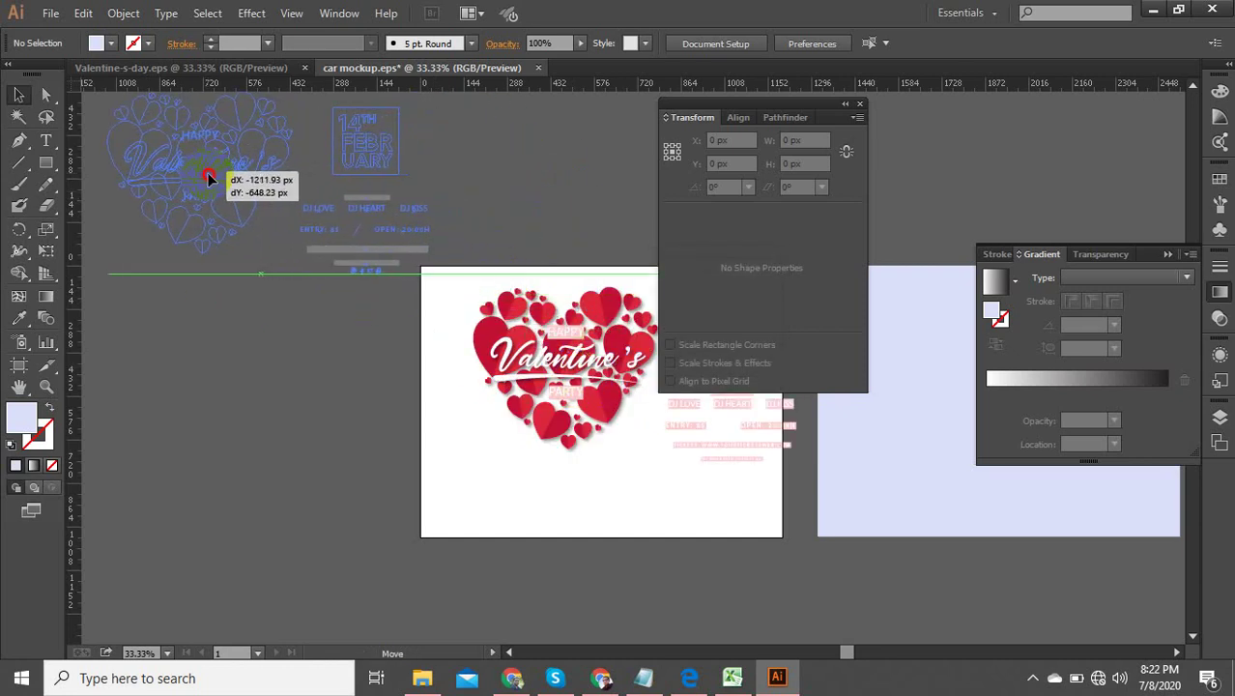
key(space)
drag(322, 309, 364, 387)
click(516, 271)
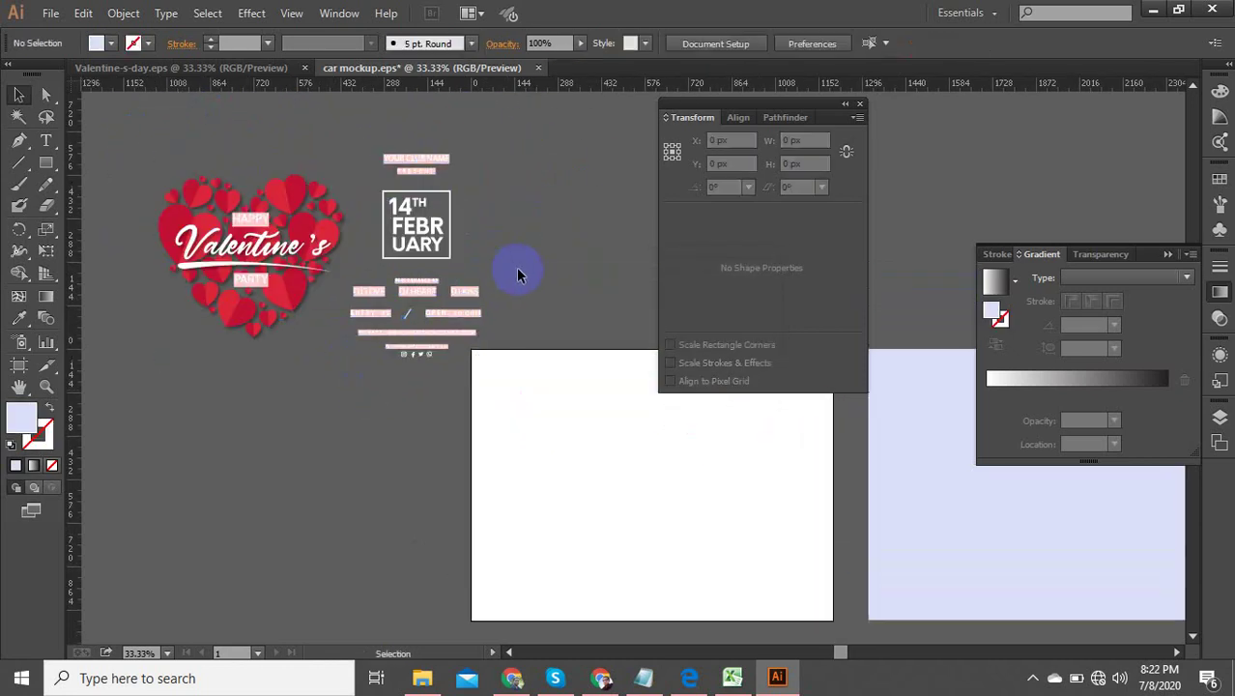
Switch to Valentine-s-day.eps and select the whole red Happy Valentine's Day banner with the balloons and gold hearts.
click(919, 480)
click(233, 73)
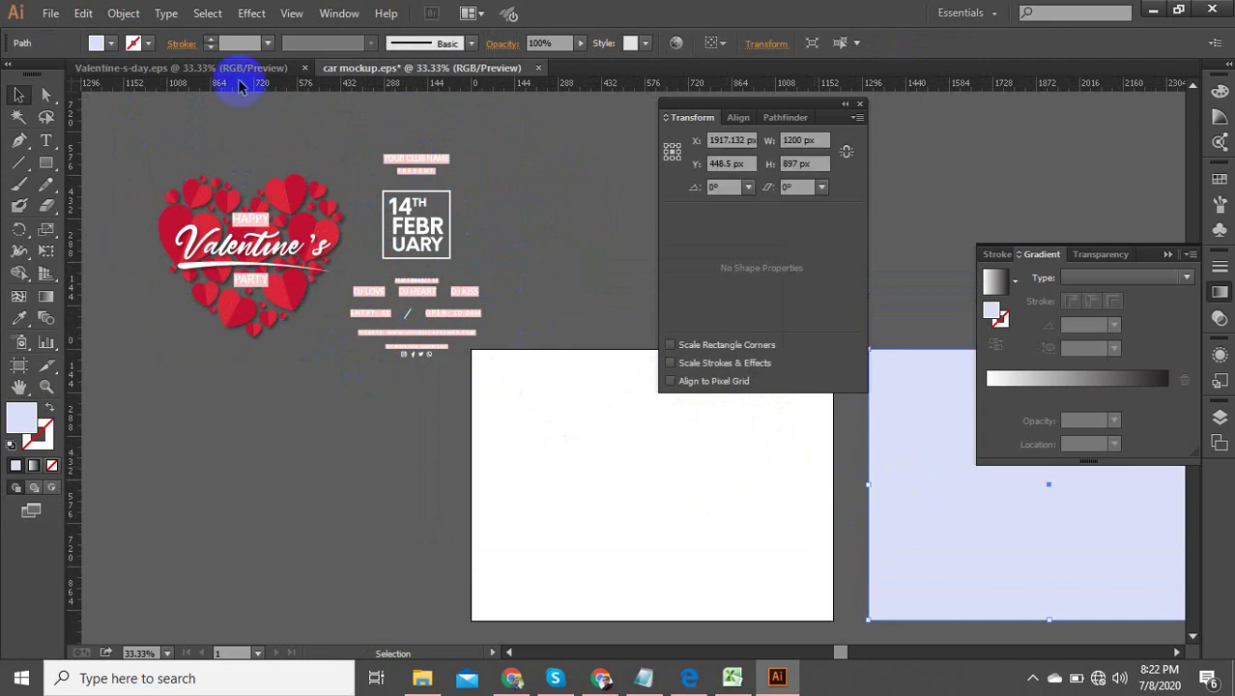
click(670, 450)
key(space)
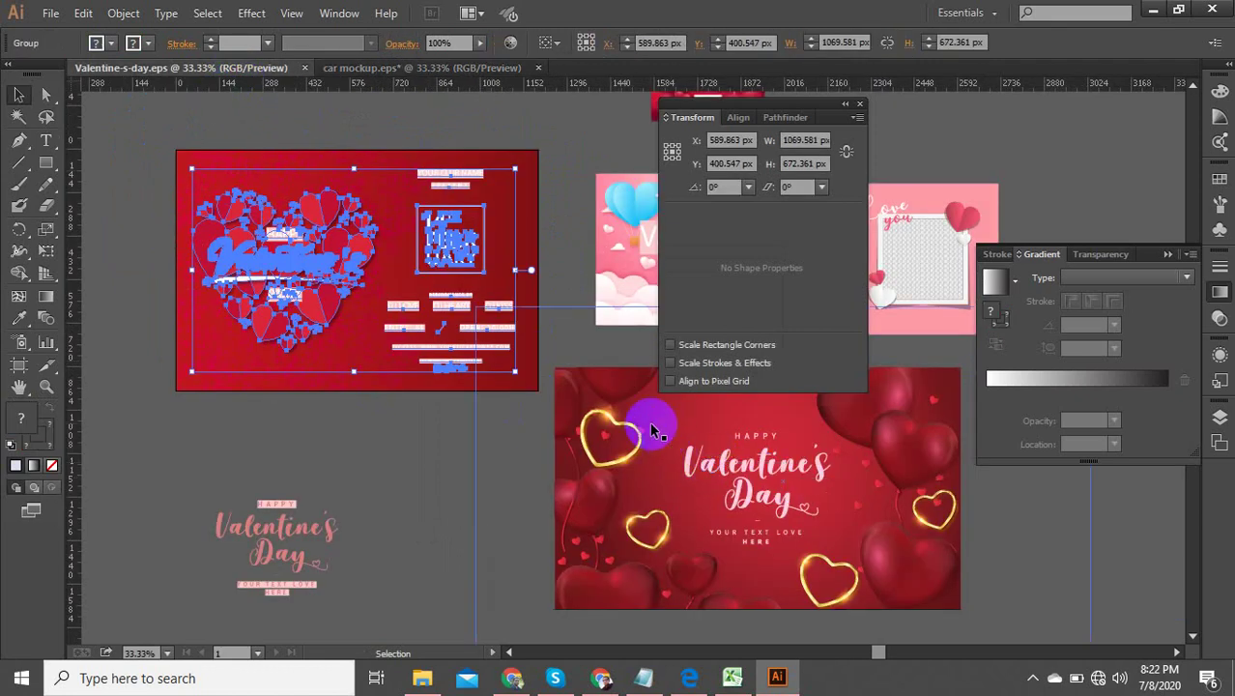
drag(653, 422, 305, 388)
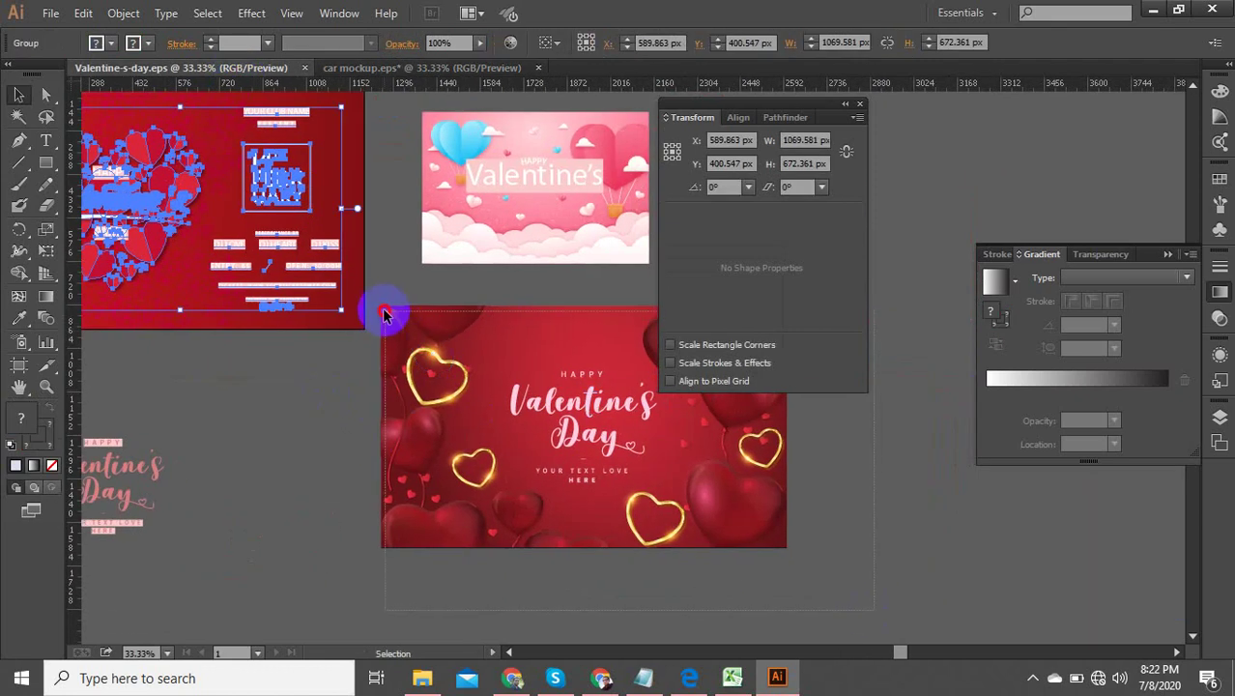
key(a)
click(564, 385)
key(v)
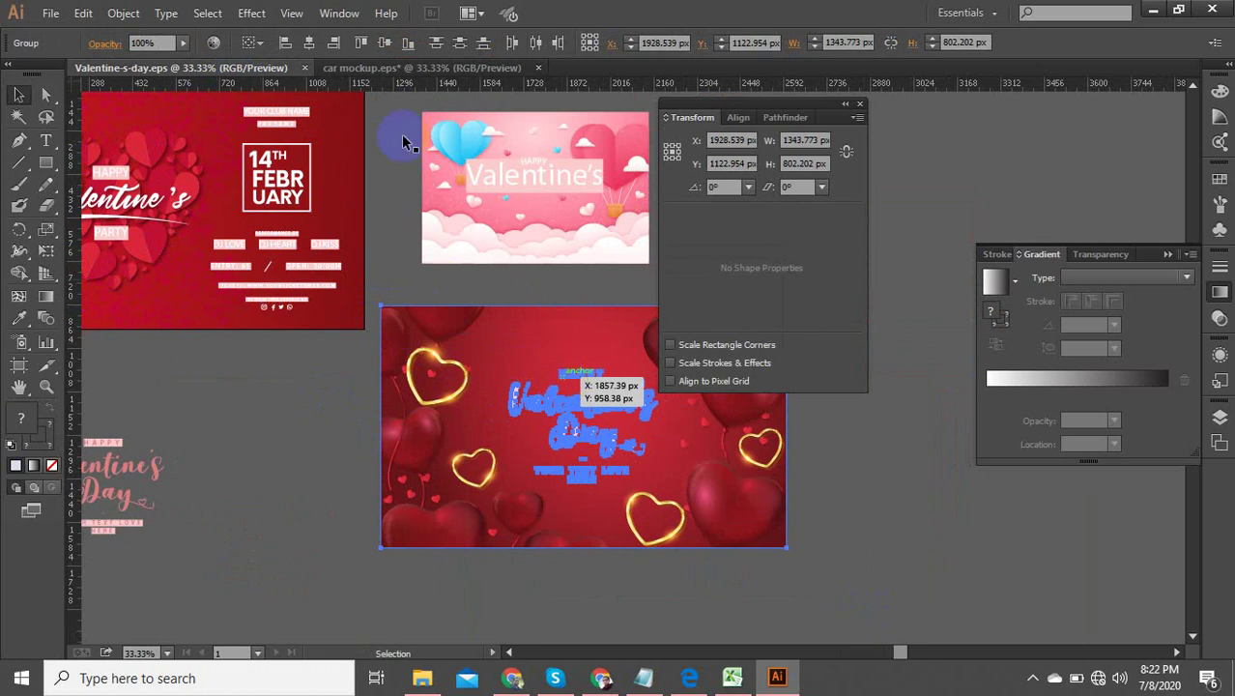
Try to carry the red Happy Valentine's Day banner artwork over to car mockup.eps.
click(397, 71)
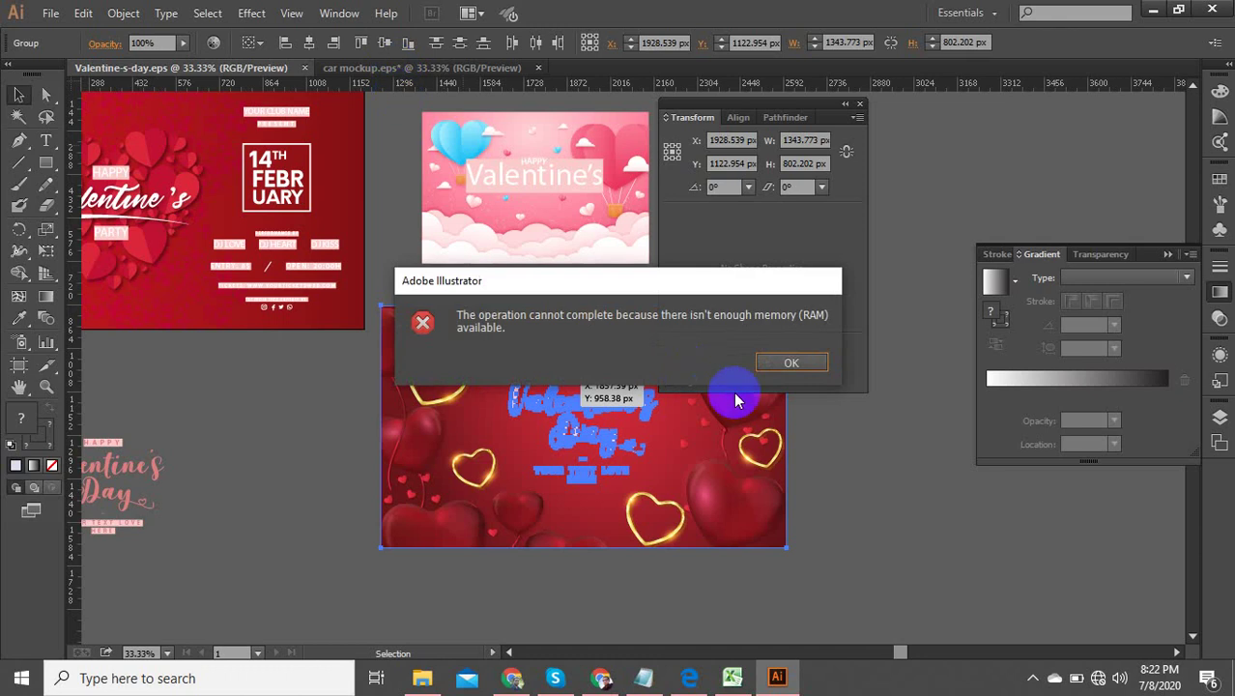
click(793, 363)
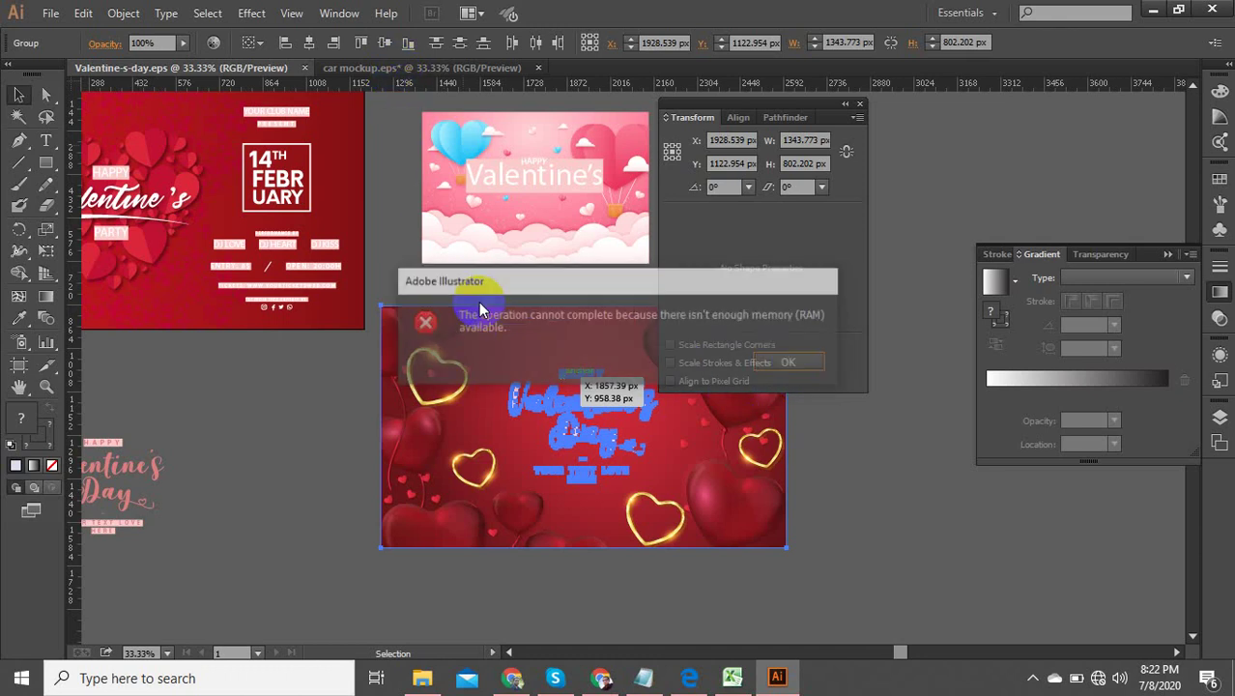
click(790, 364)
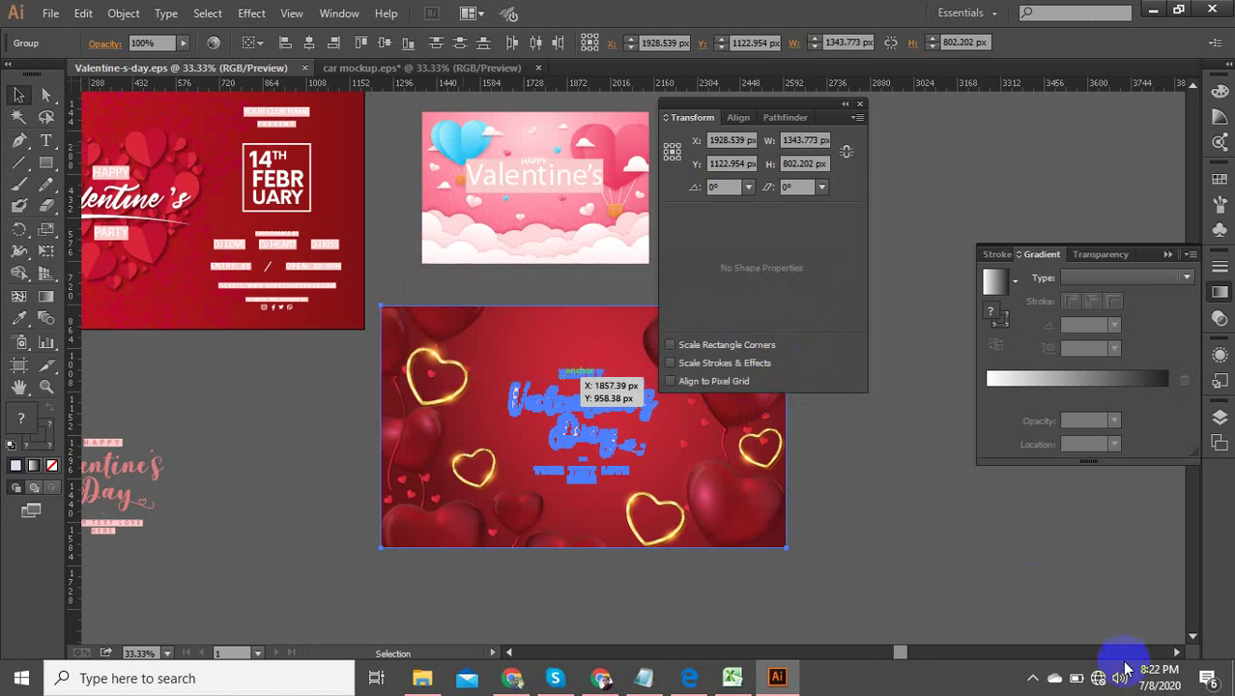
click(1033, 677)
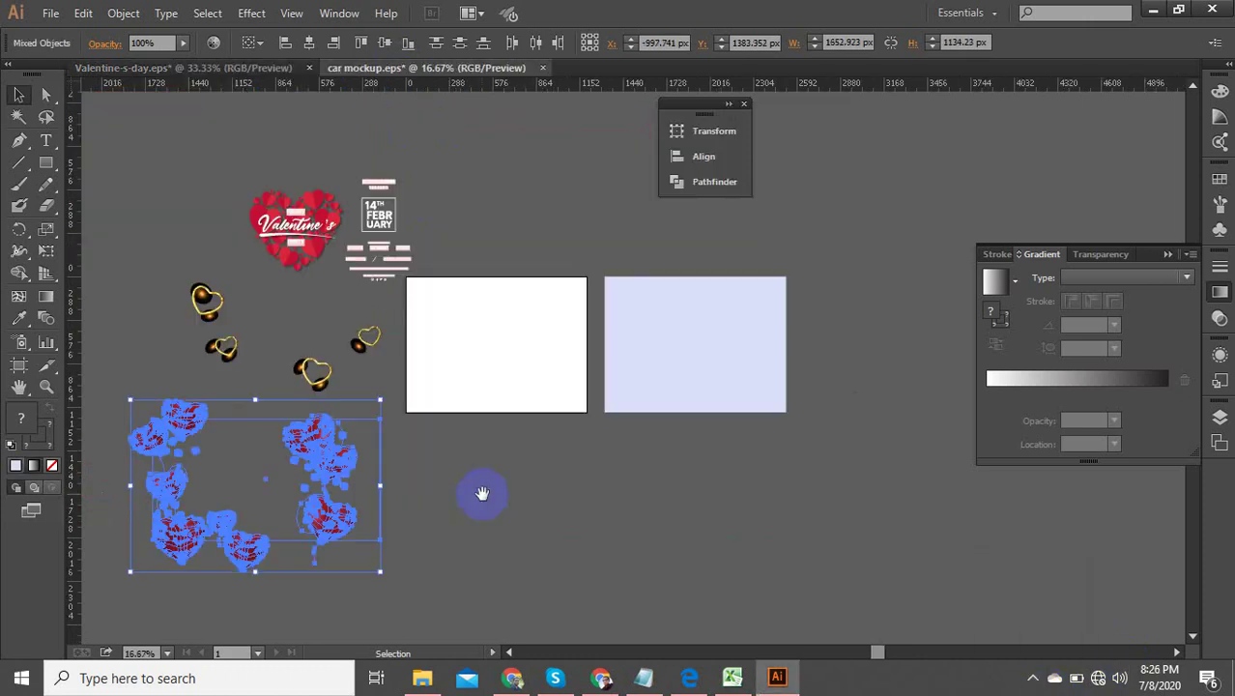
Ungroup the Valentine's party artwork beside the car mockup.eps artboard, separating the heart emblem from the date and event details.
click(469, 490)
key(space)
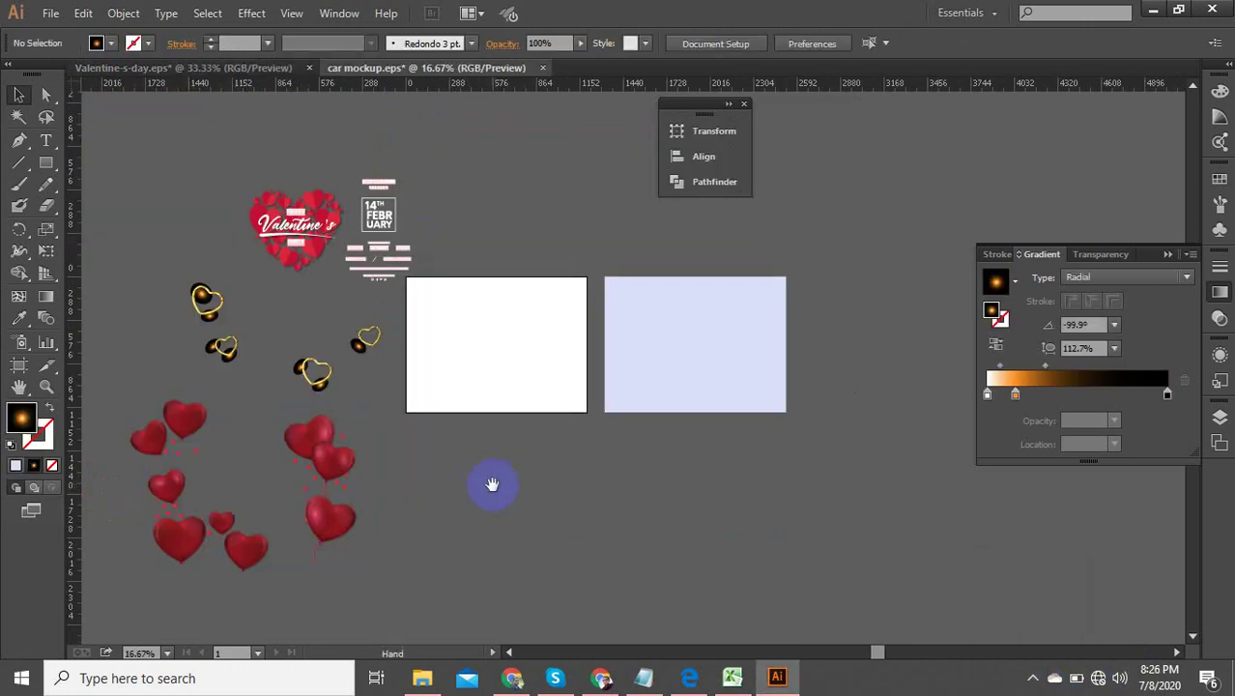
drag(534, 494, 677, 486)
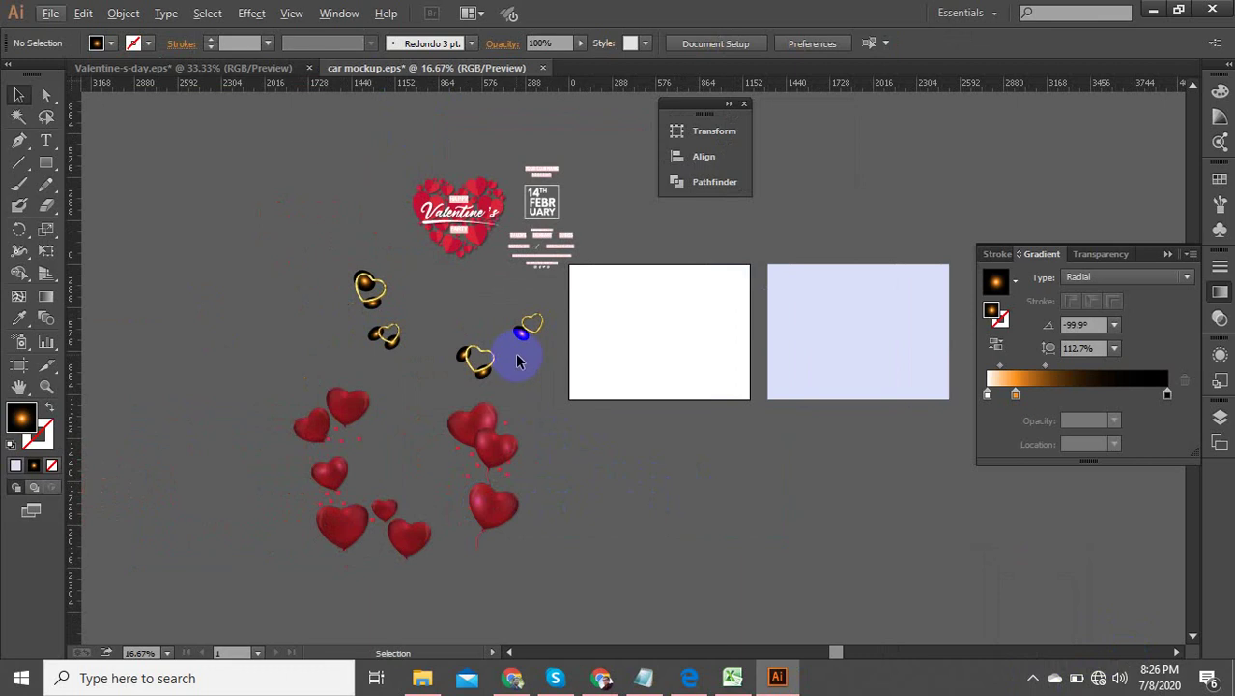
scroll(517, 361, up, 1)
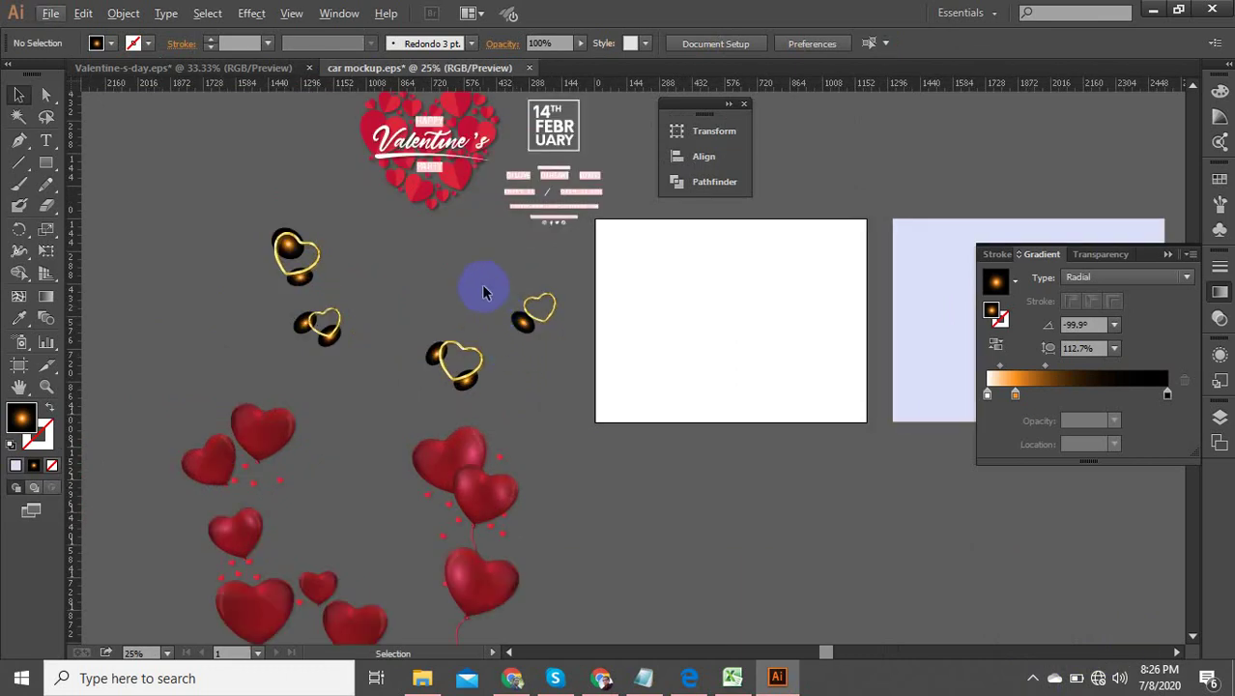
key(space)
drag(481, 284, 451, 384)
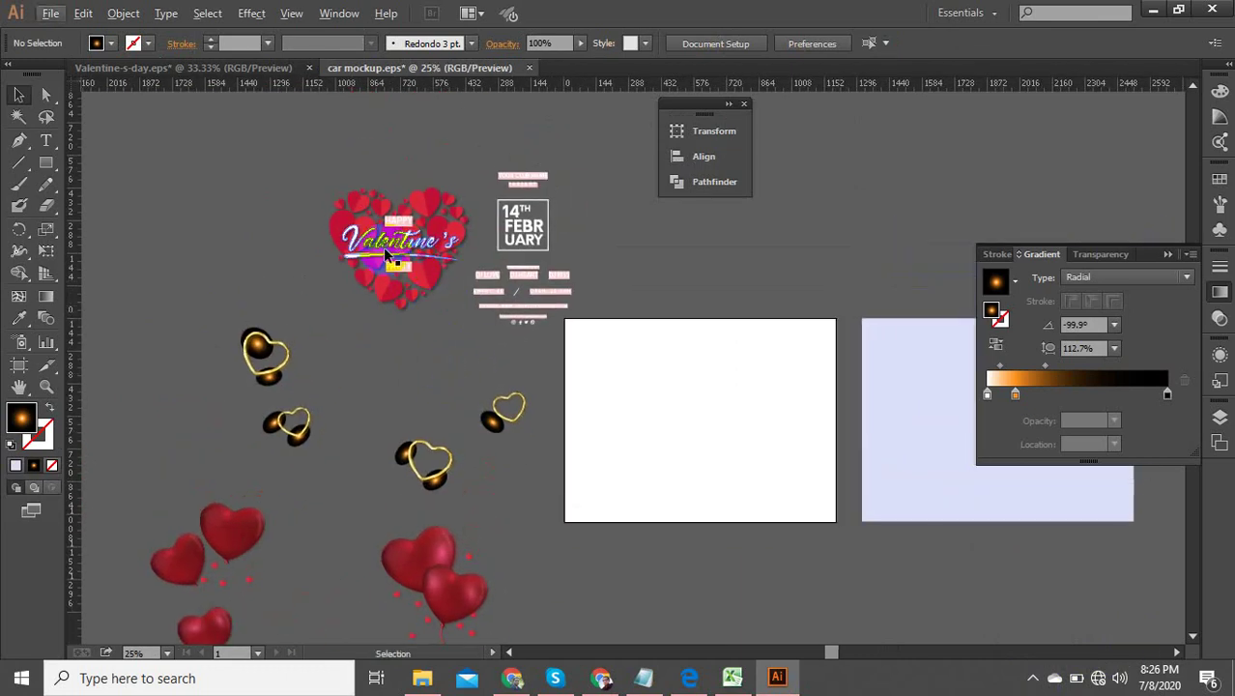
scroll(426, 294, up, 2)
key(space)
drag(462, 315, 398, 403)
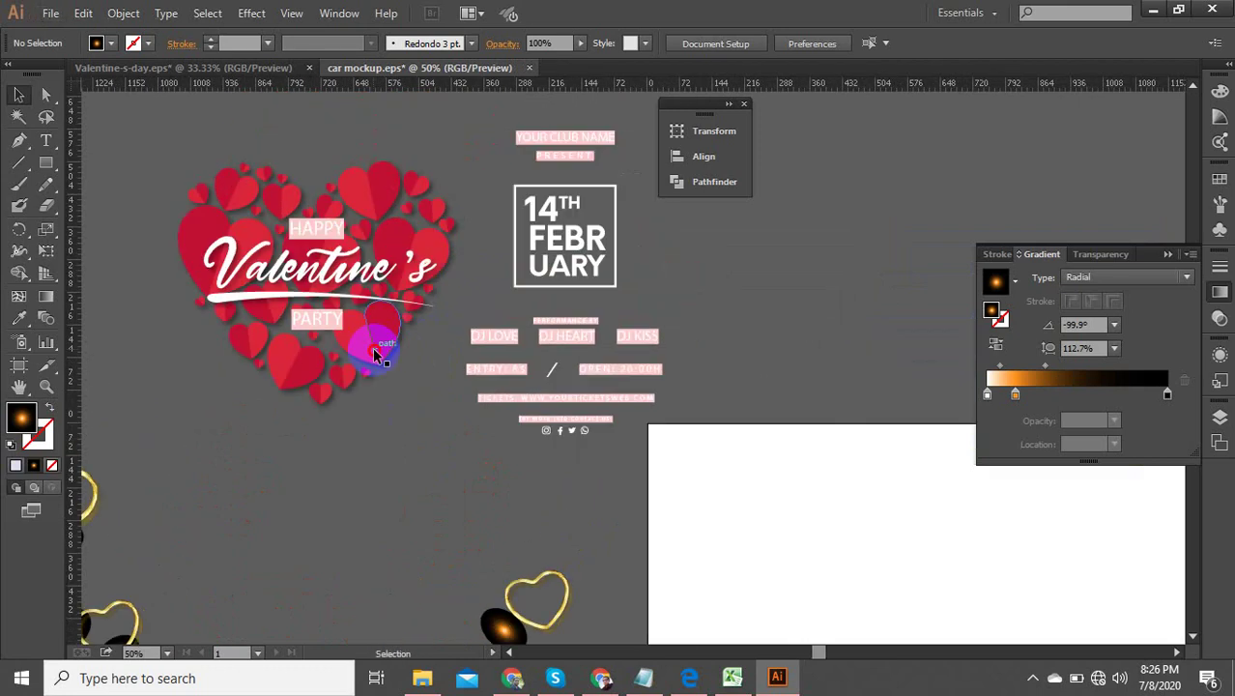
click(376, 349)
right_click(336, 275)
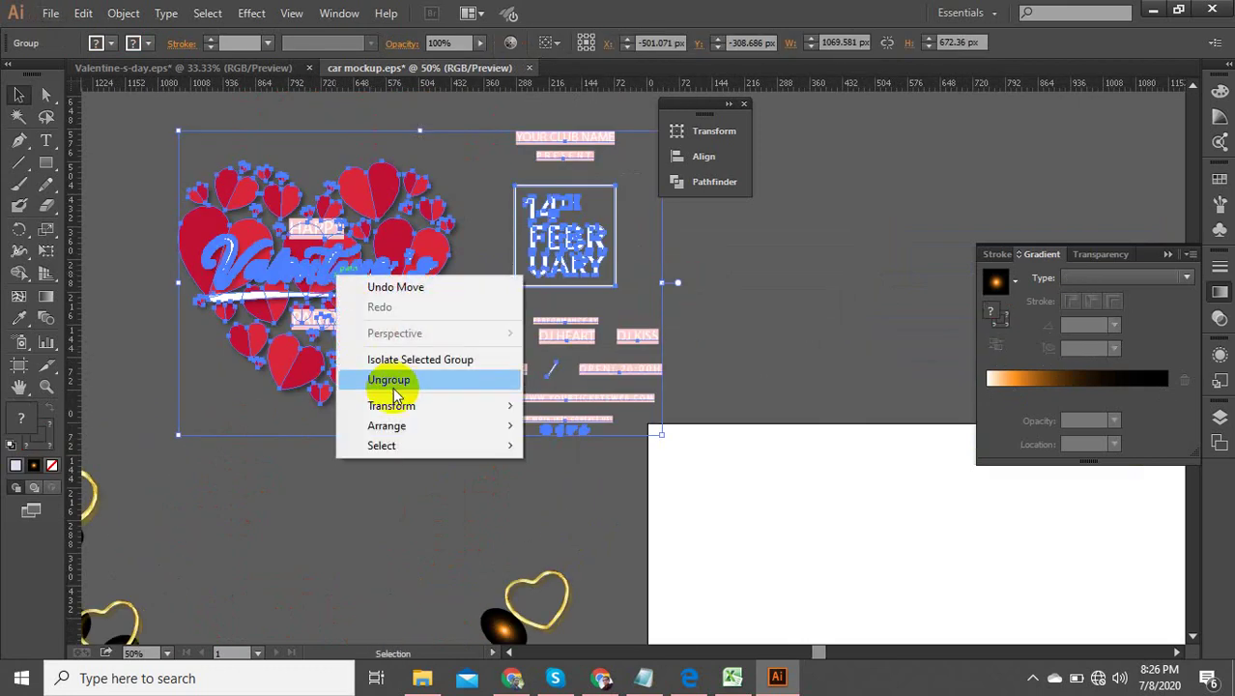
click(396, 382)
click(405, 475)
Ungroup the heart emblem so the Happy Valentine's Party lettering is separate from the red hearts.
click(362, 306)
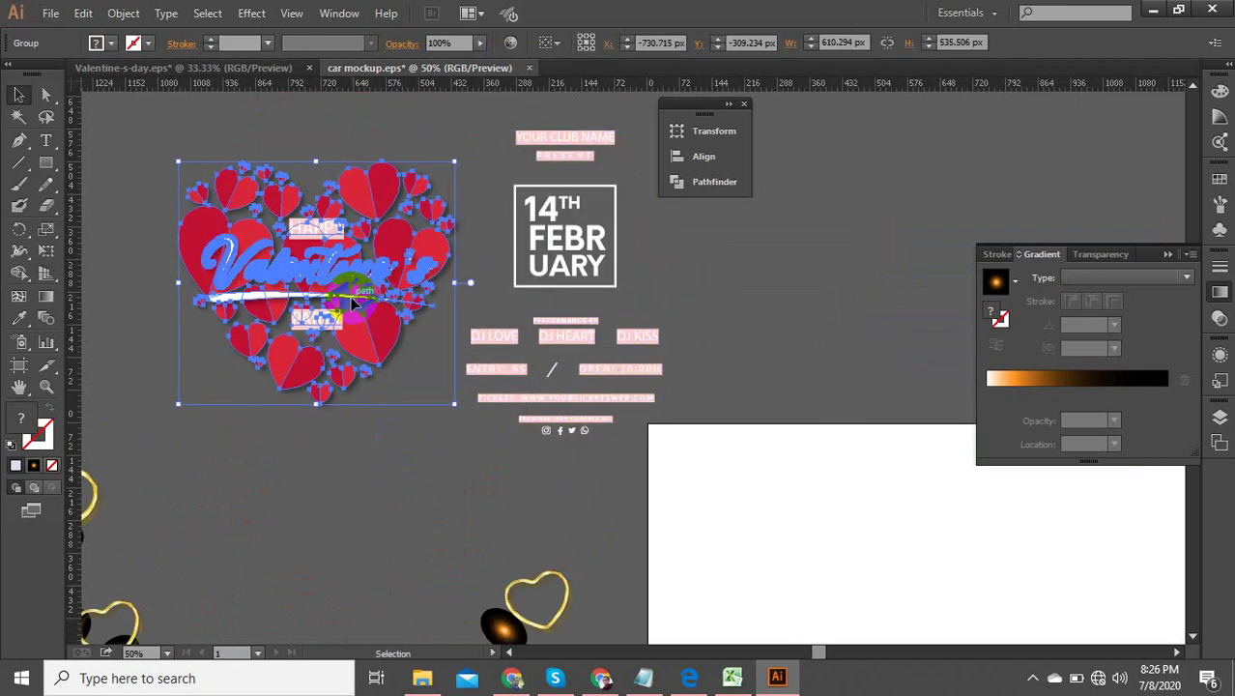
right_click(361, 326)
click(410, 436)
click(404, 444)
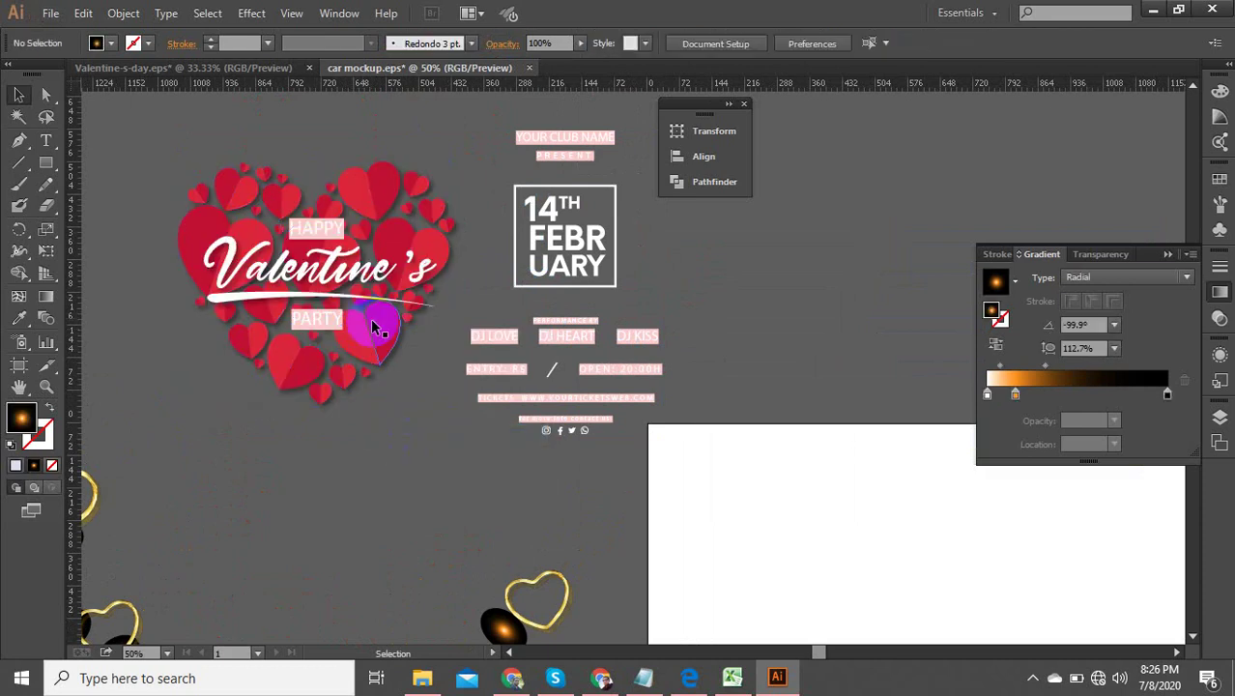
Cut the Valentine's lettering together with the date and event details and paste them away from the red hearts.
click(352, 299)
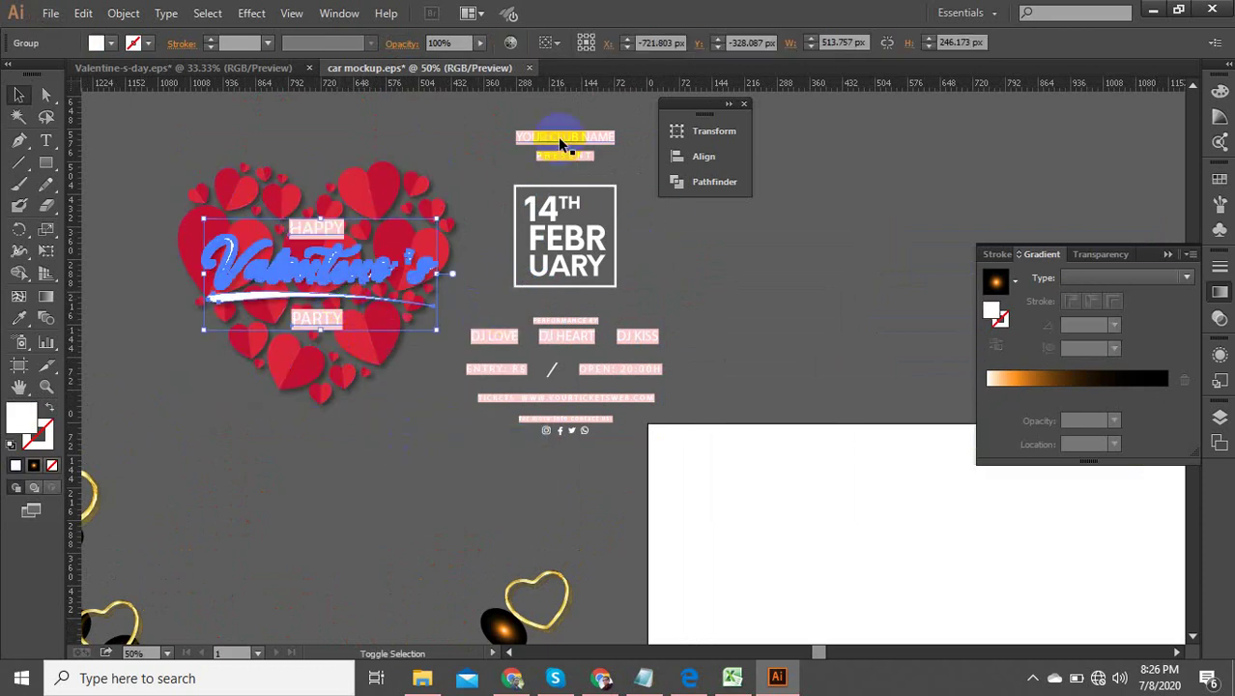
drag(530, 393, 391, 482)
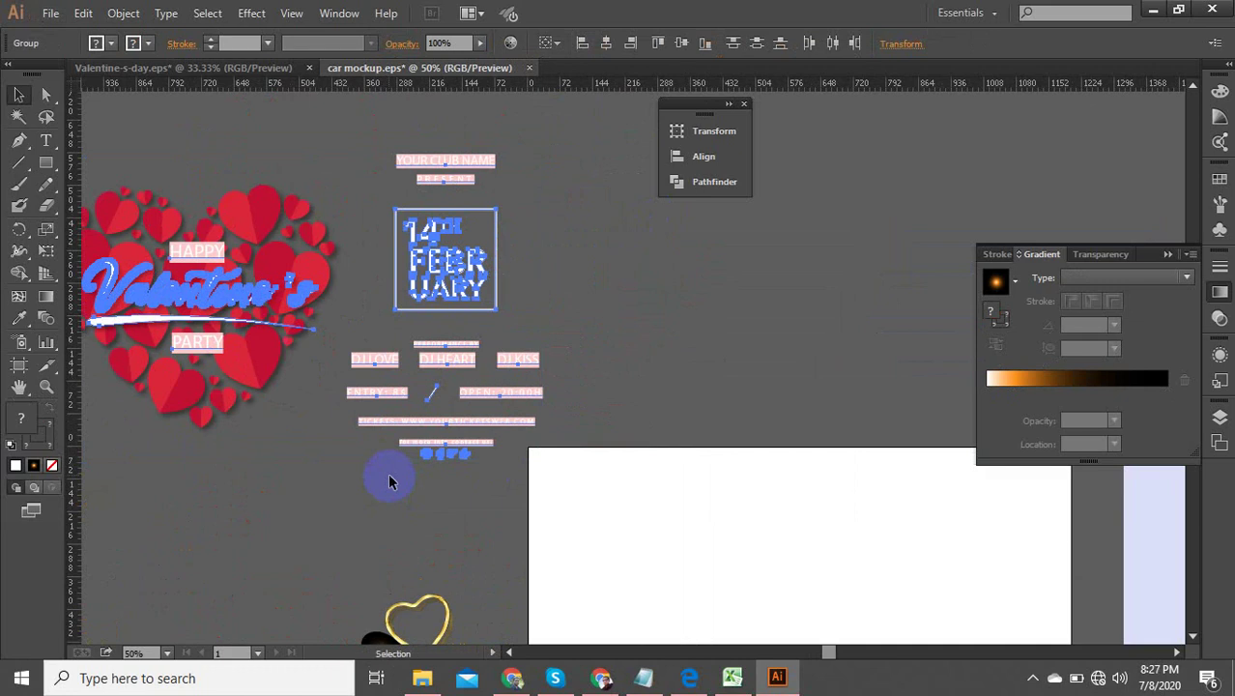
scroll(378, 459, down, 2)
drag(596, 454, 464, 422)
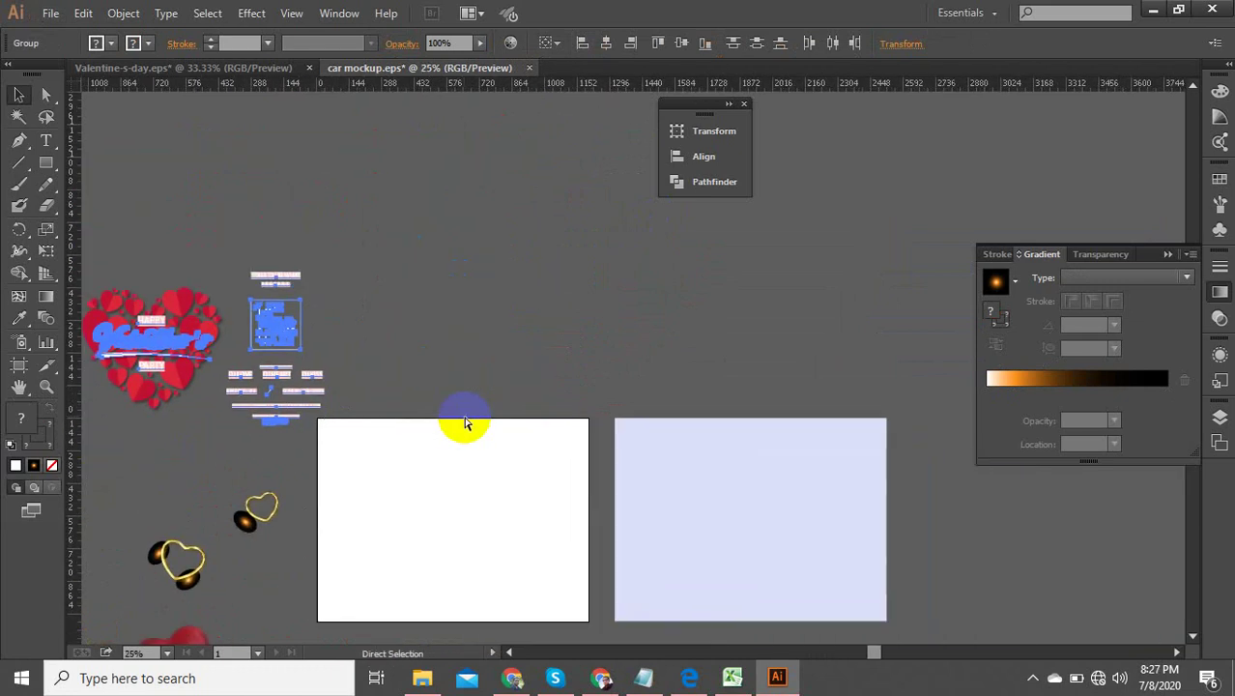
click(362, 392)
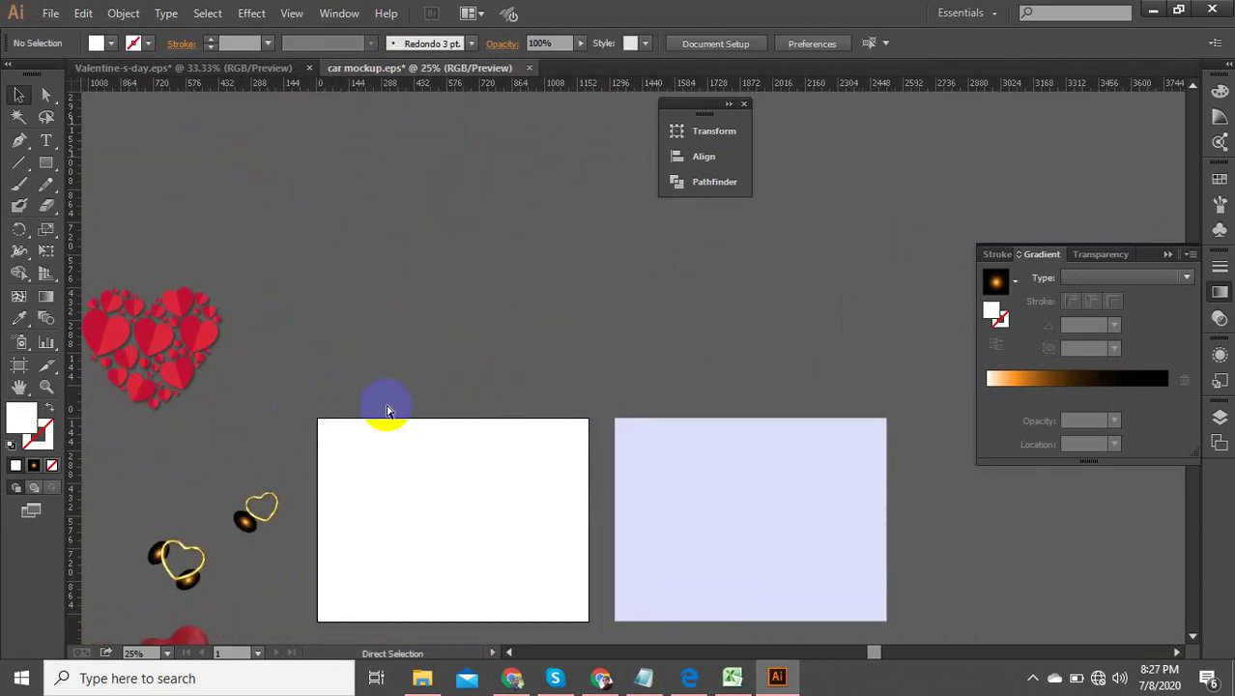
key(ctrl+z)
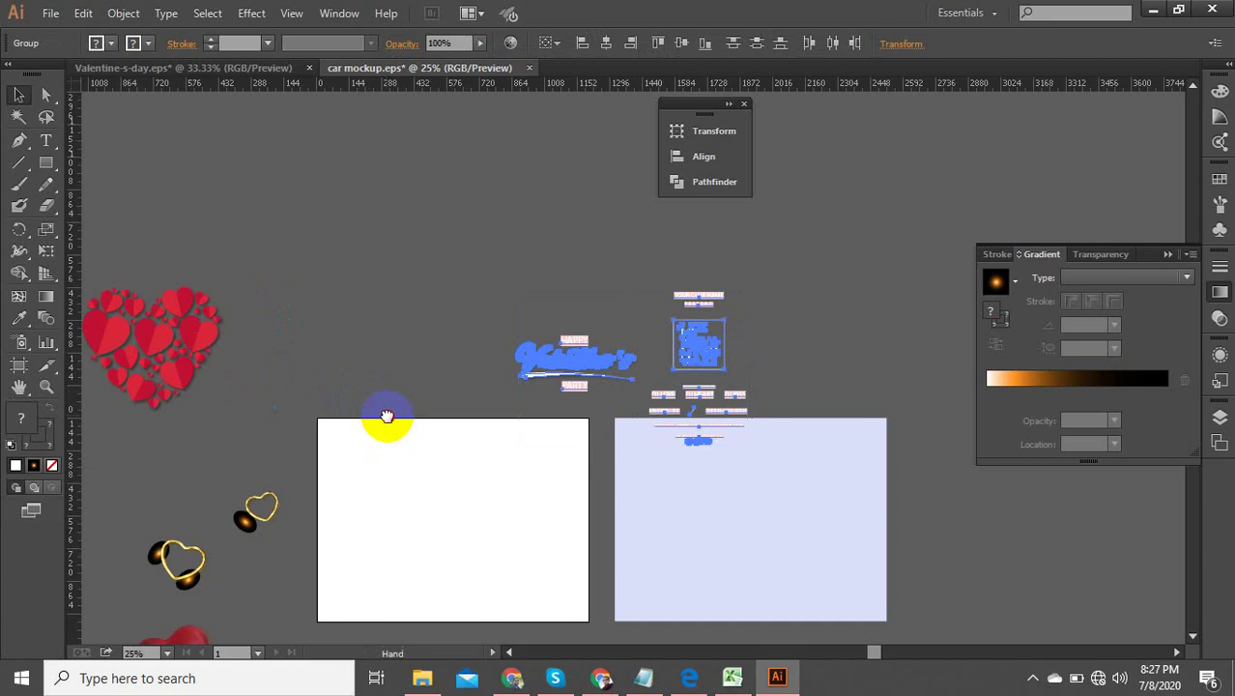
Group the pasted lettering, date and event details and move the group onto the white artboard.
drag(386, 416, 435, 290)
right_click(623, 242)
click(674, 322)
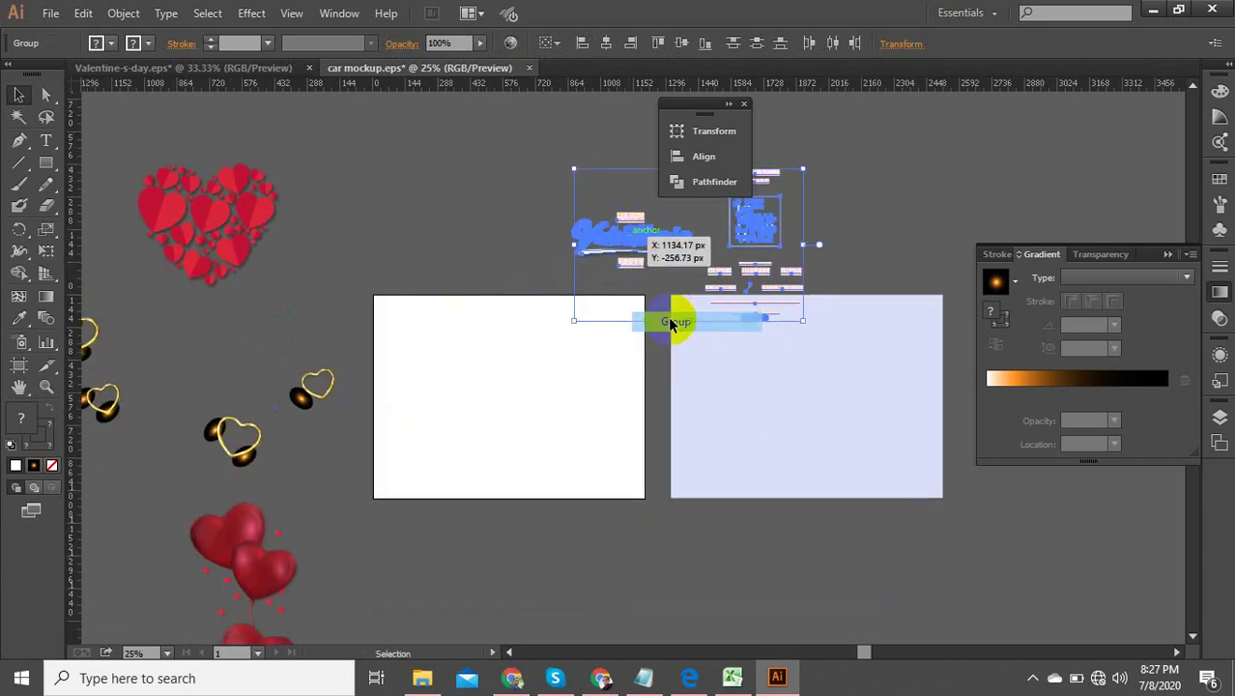
drag(640, 239, 464, 404)
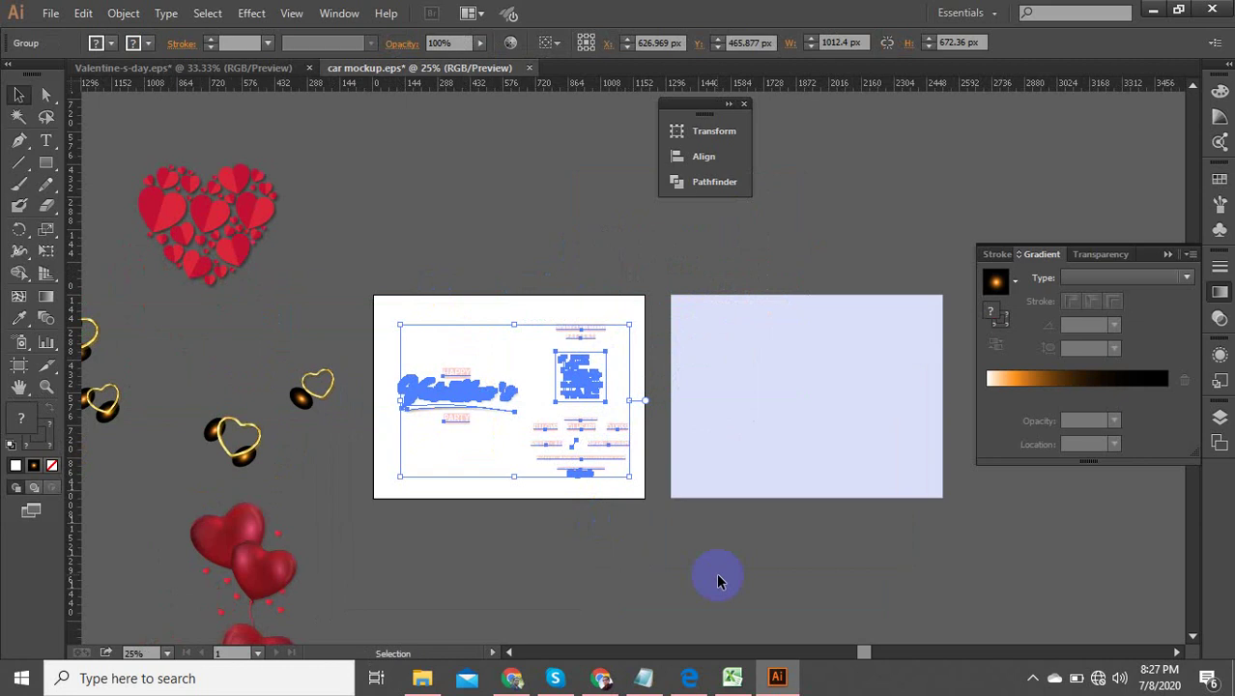
click(566, 554)
Ungroup the text on the artboard and bring the Valentine's lettering and the event details together around the artboard's vertical centre line.
scroll(477, 477, up, 1)
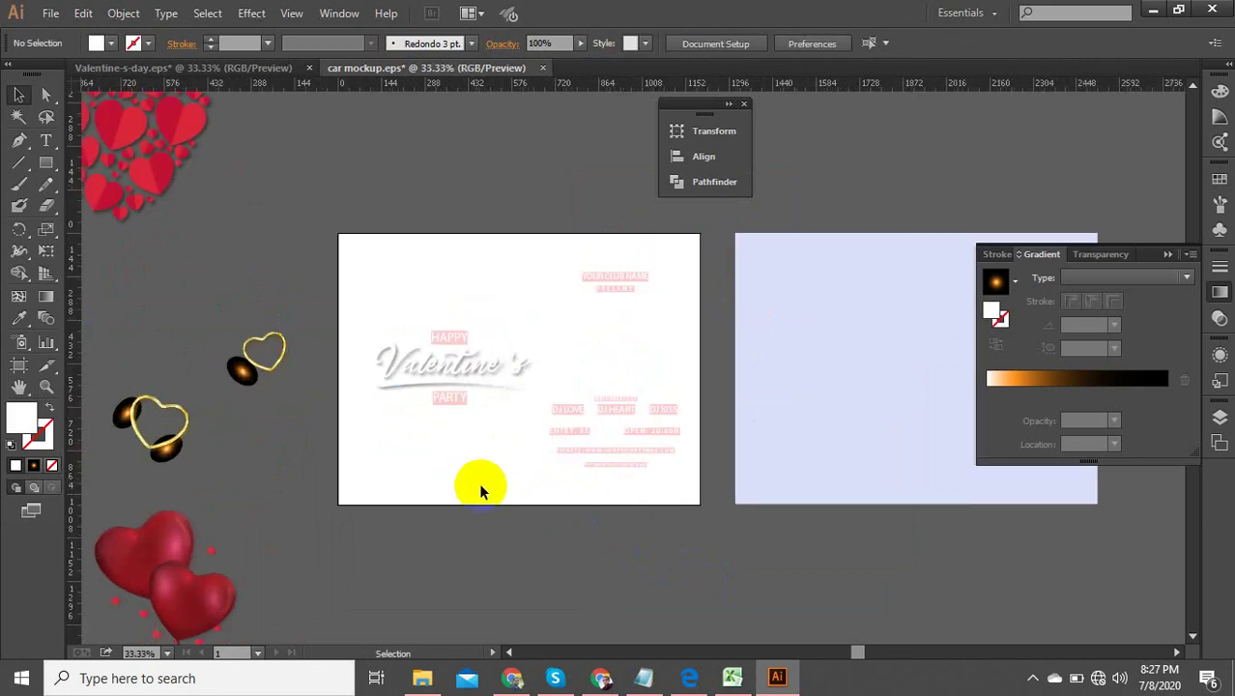
click(451, 357)
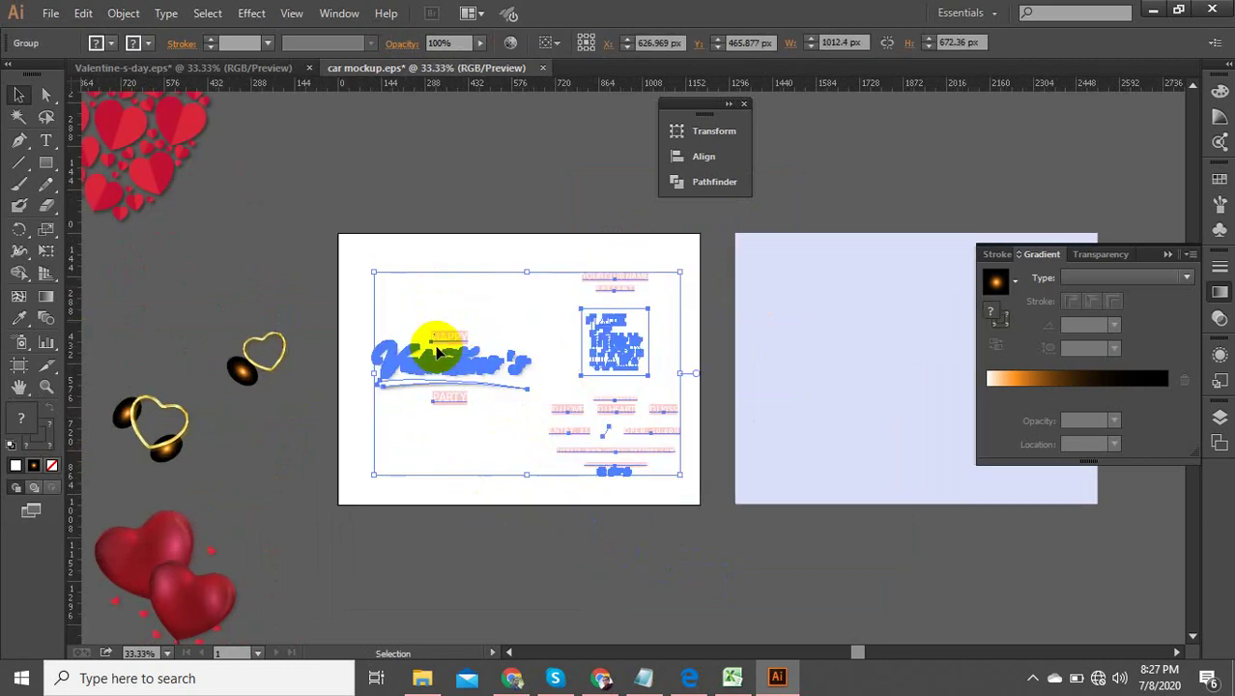
right_click(450, 358)
click(474, 455)
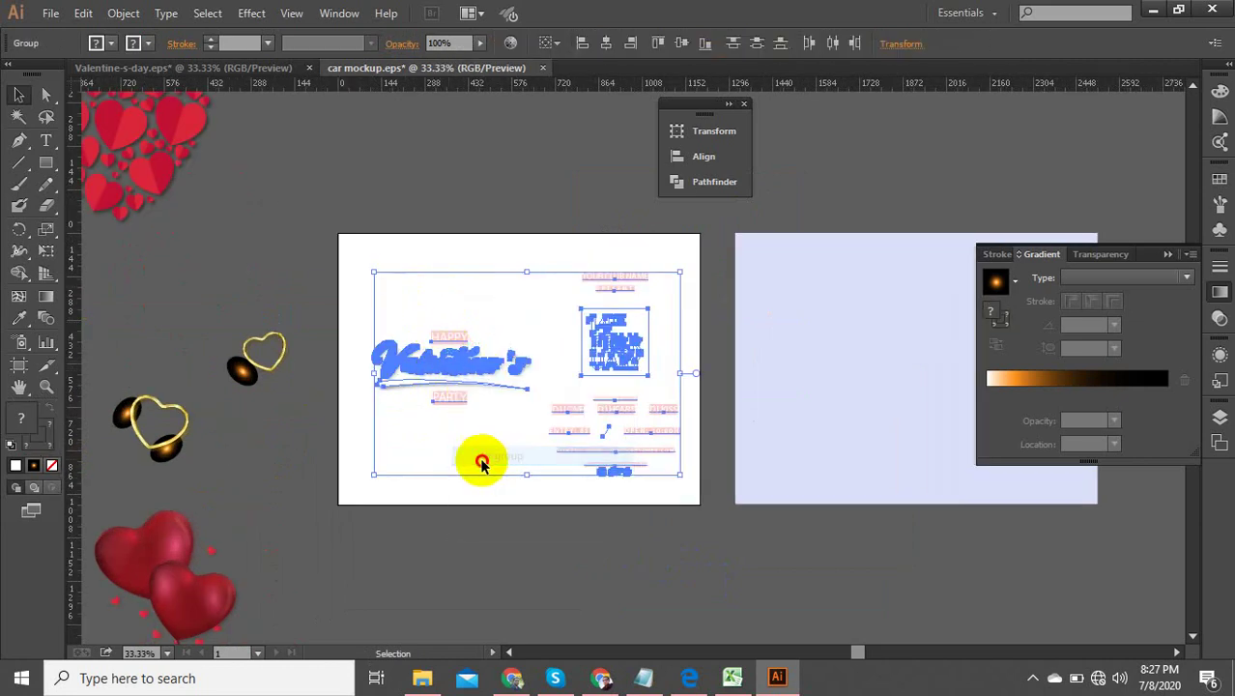
drag(482, 458, 618, 333)
drag(683, 530, 546, 213)
drag(621, 291, 513, 277)
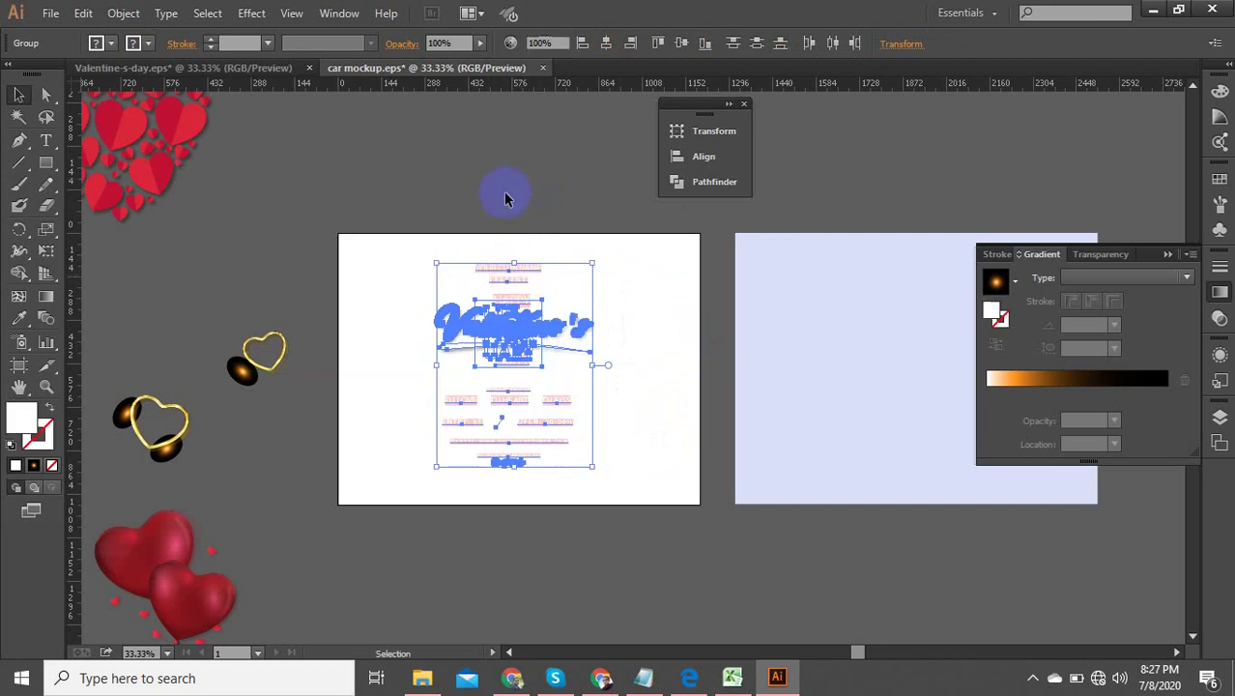
Ungroup the date and event details and move the YOUR CLUB NAME and PRESENT lines slightly upward.
click(505, 193)
scroll(510, 208, up, 1)
drag(548, 209, 485, 345)
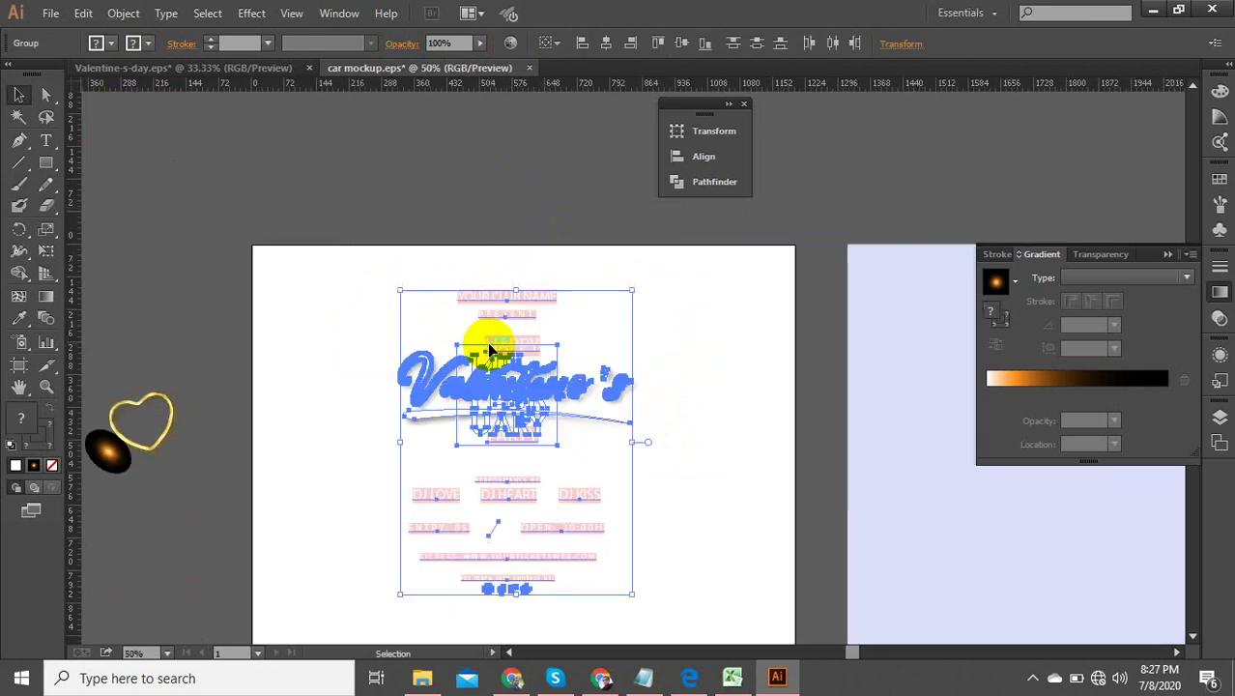
scroll(507, 326, up, 1)
click(566, 188)
drag(565, 188, 488, 324)
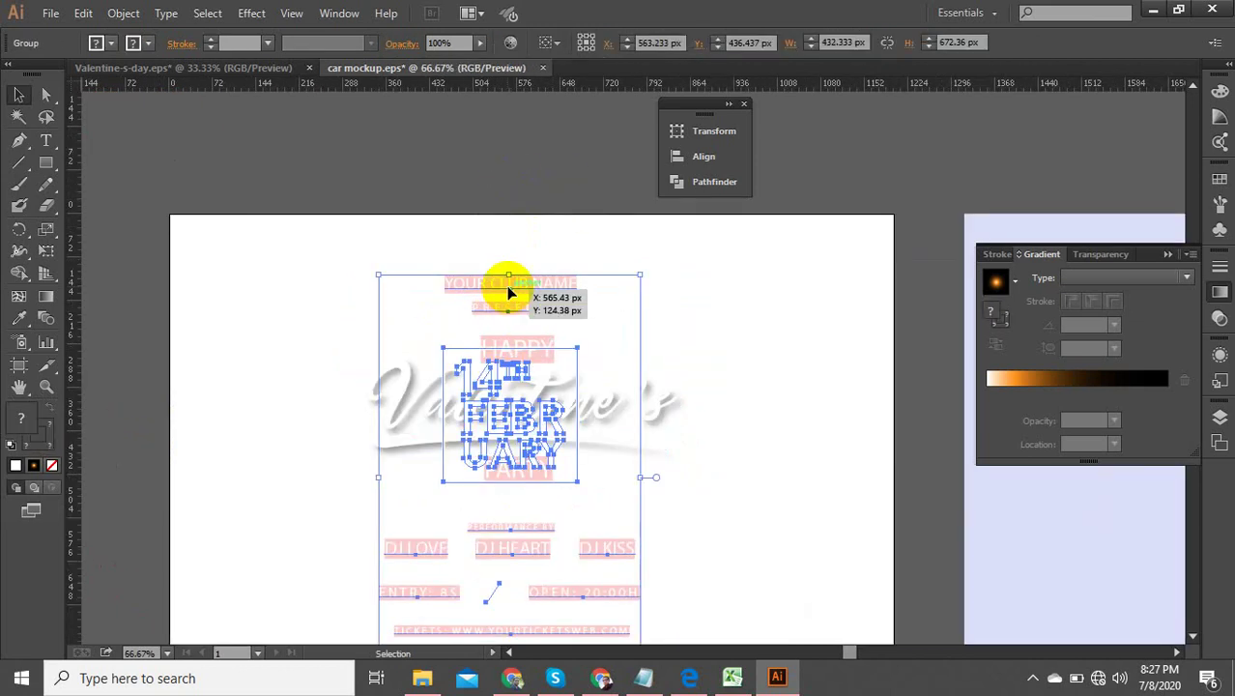
right_click(538, 348)
click(552, 460)
drag(542, 181, 513, 257)
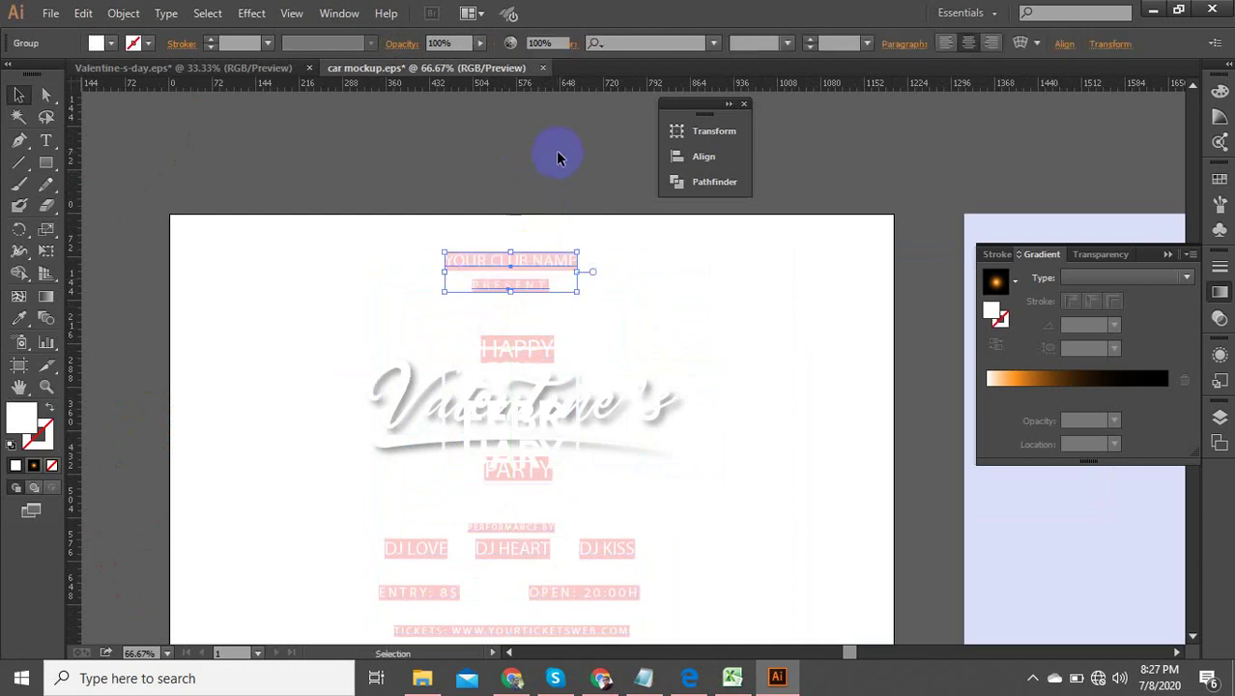
click(558, 157)
Enlarge the 14th February date box and the Happy Valentine's Party lettering together.
drag(620, 373, 617, 274)
click(559, 315)
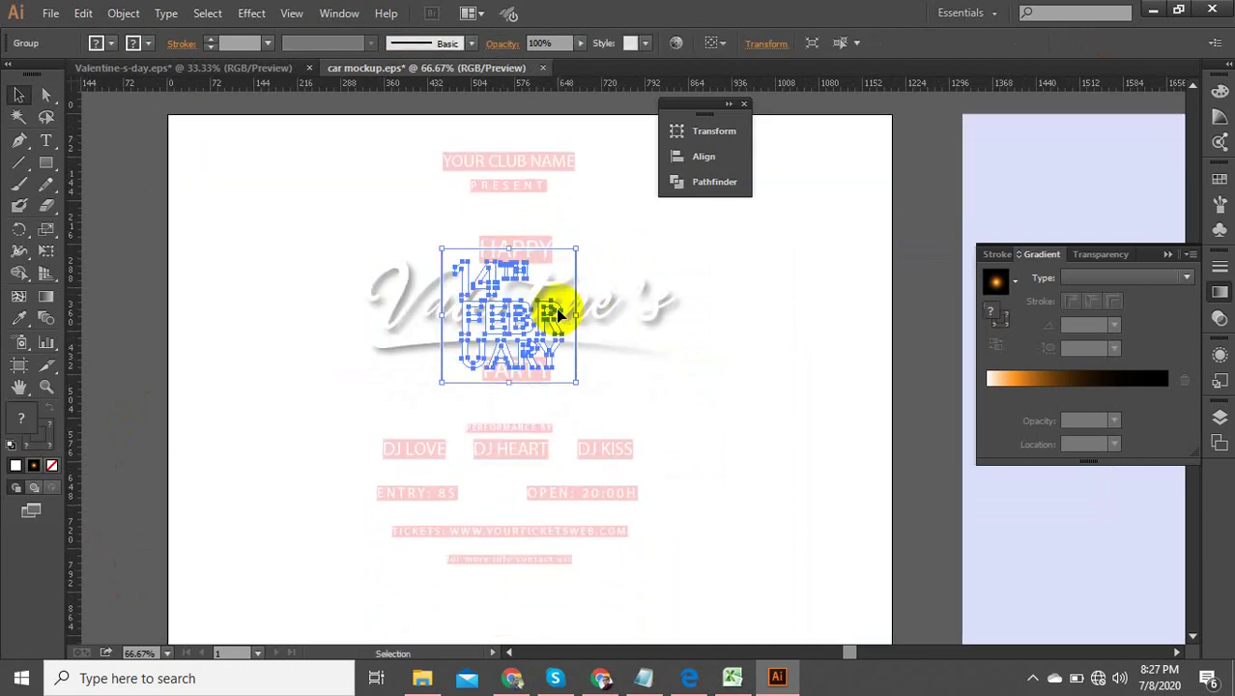
shift+click(408, 345)
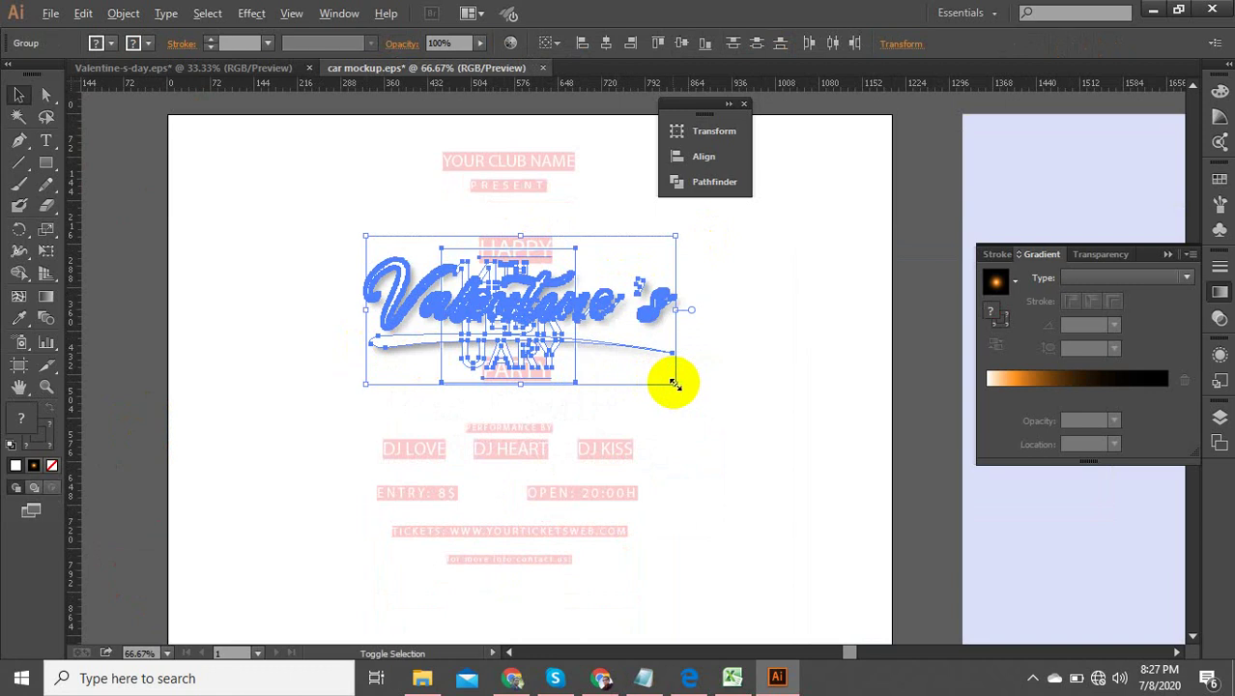
drag(675, 384, 727, 426)
click(642, 450)
Move the block of performance, entry, ticket and contact details slightly down, together with its social media icons.
drag(695, 586, 413, 417)
key(space)
drag(571, 516, 493, 486)
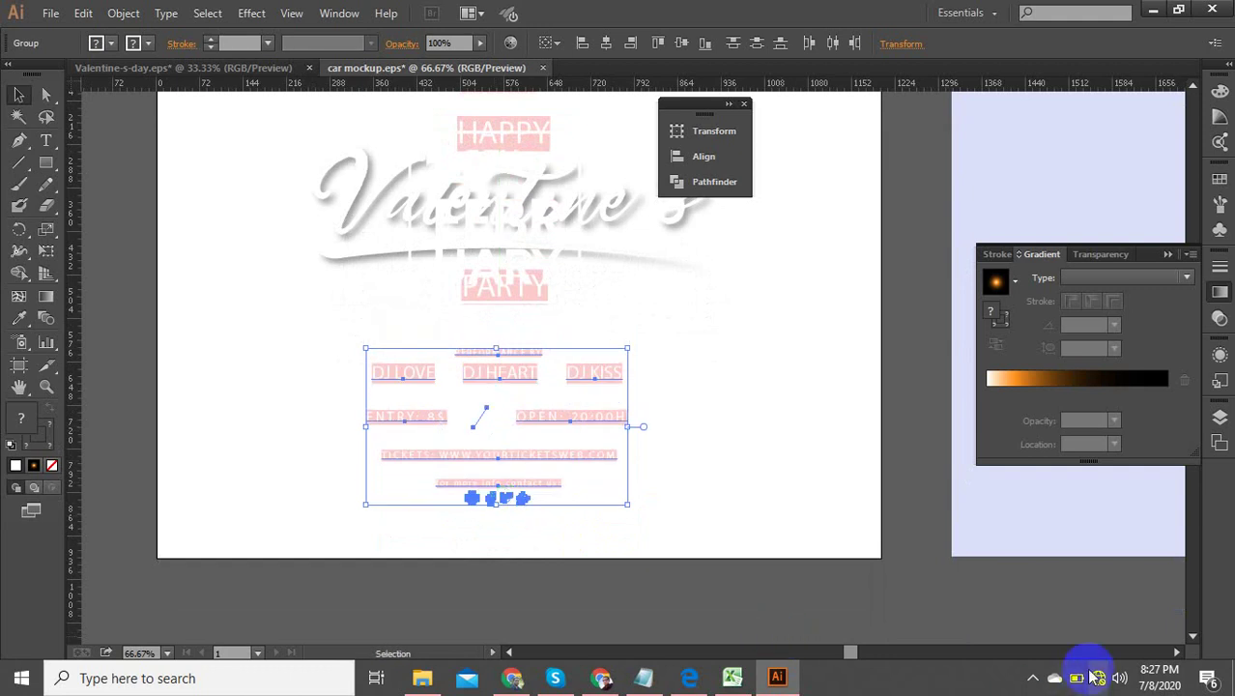
click(1032, 677)
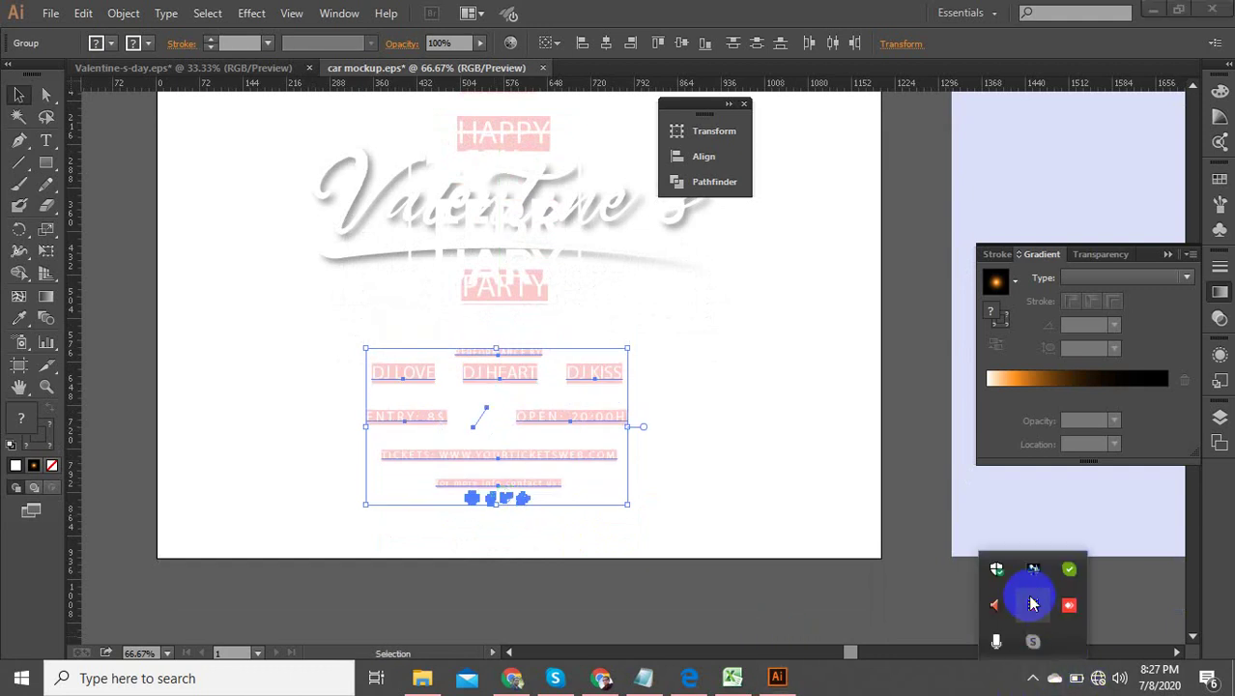
click(504, 496)
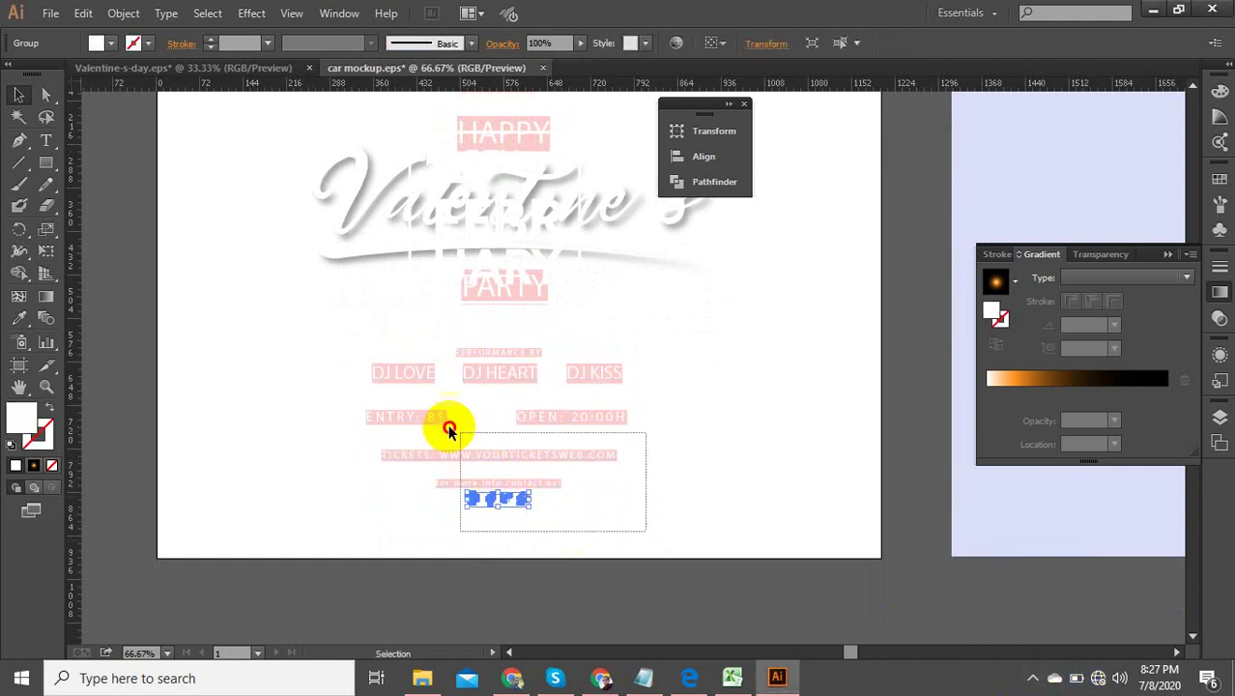
drag(482, 364, 482, 389)
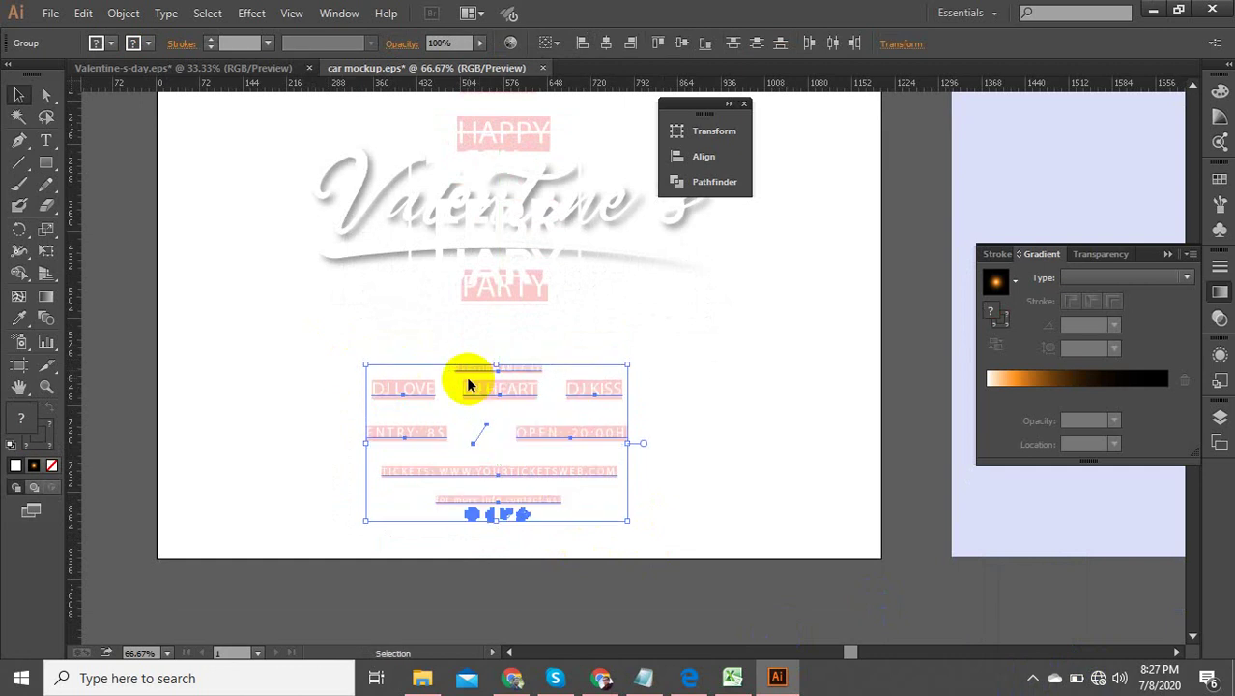
click(418, 338)
Fill the lavender rectangle beside the artboard with the red sampled from the paper hearts using the Eyedropper.
scroll(523, 448, down, 2)
click(857, 386)
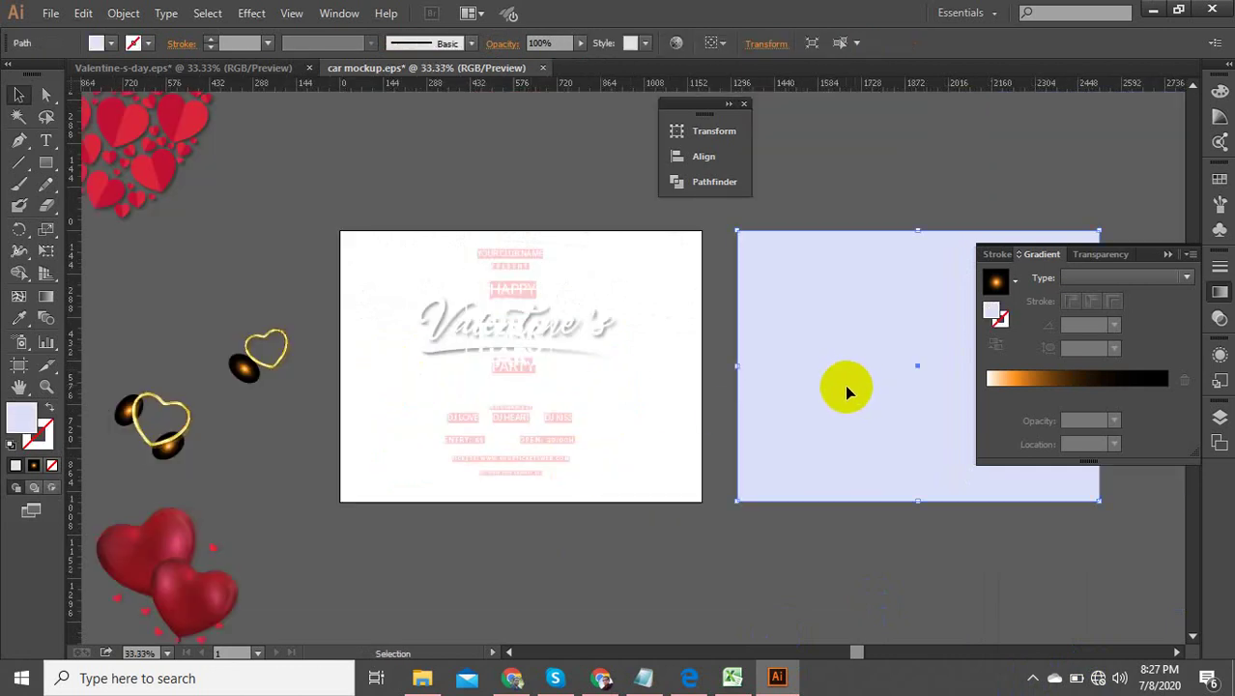
key(space)
drag(644, 441, 708, 446)
click(19, 318)
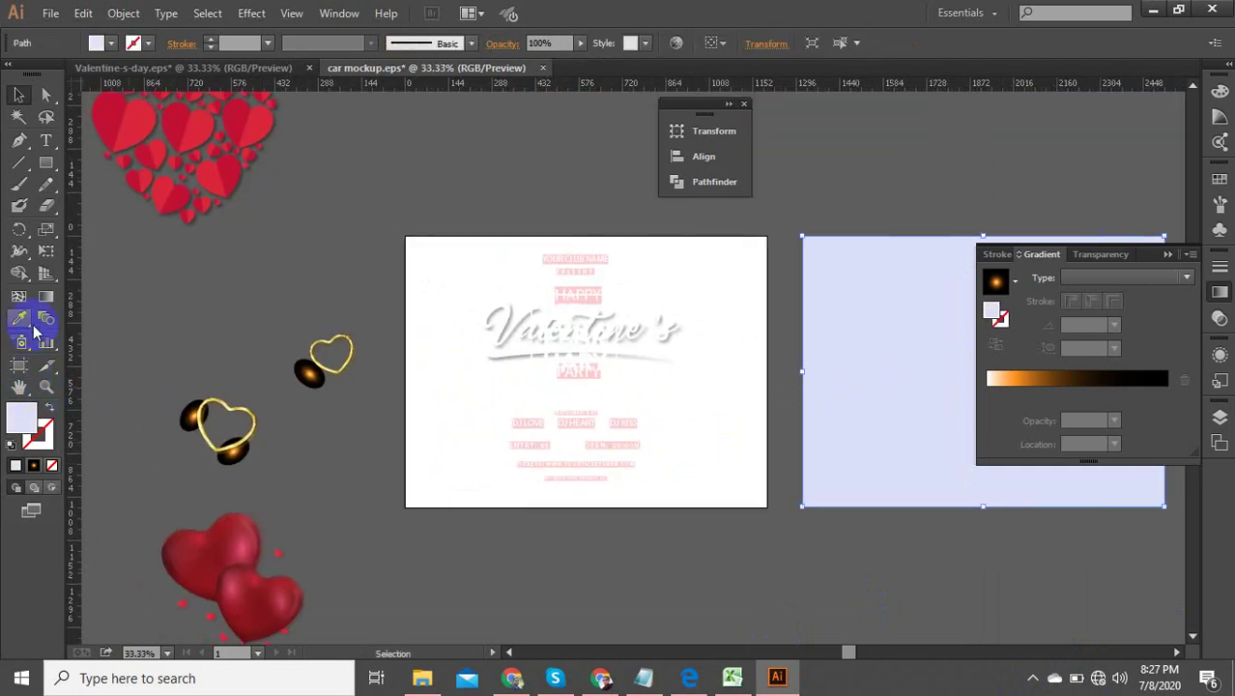
click(215, 170)
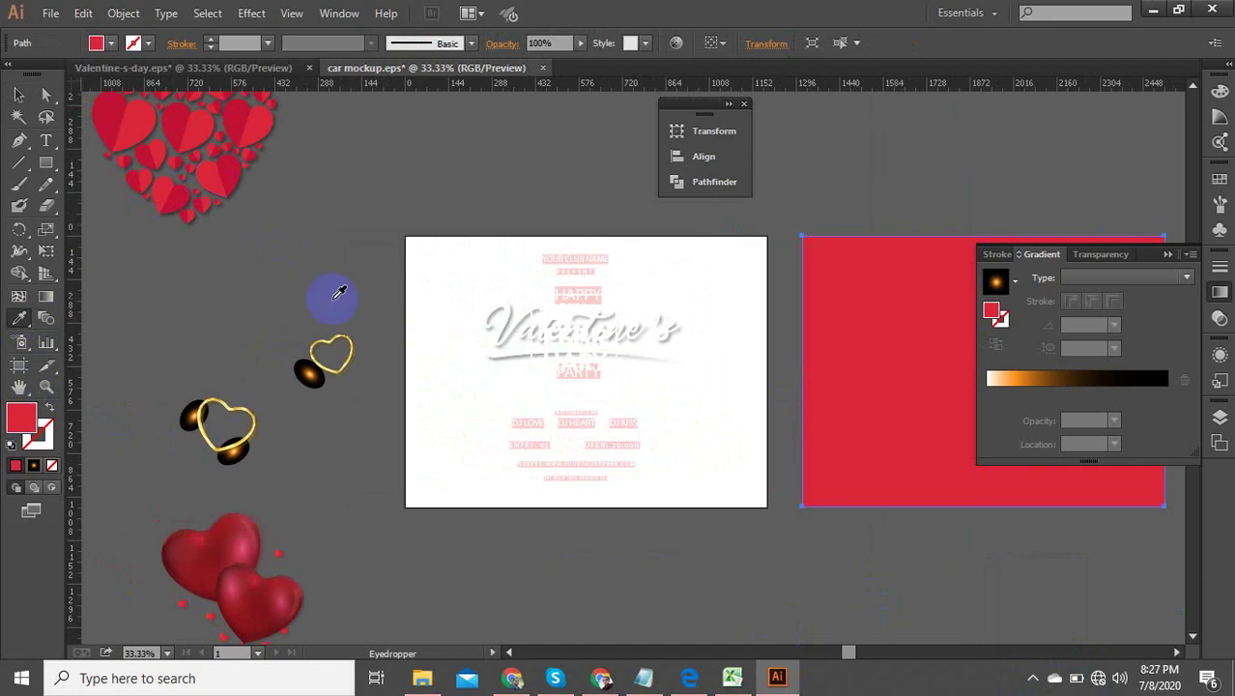
Move the red rectangle onto the artboard as its background and send it behind all the text.
click(19, 95)
drag(844, 376, 458, 377)
right_click(469, 327)
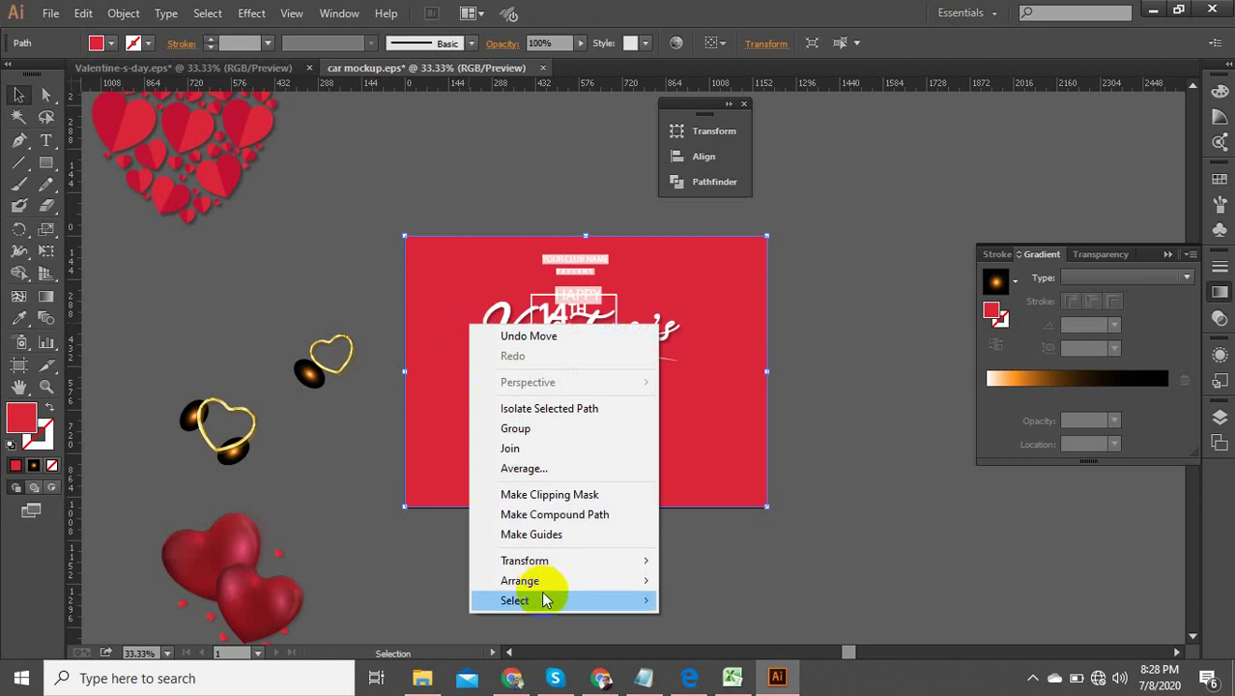
mouse_move(579, 581)
click(720, 639)
click(812, 435)
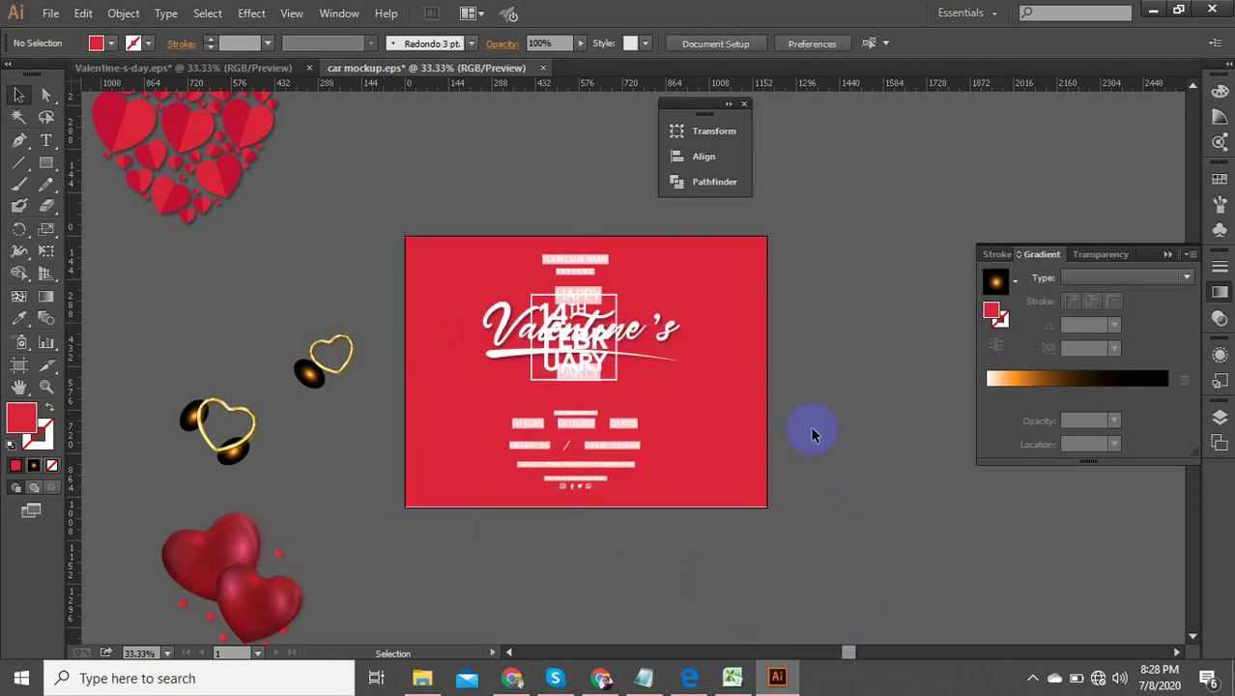
Select the club name, Happy Valentine's Party and event detail texts and set their font to MS Reference Sans Serif.
click(577, 386)
scroll(580, 331, up, 1)
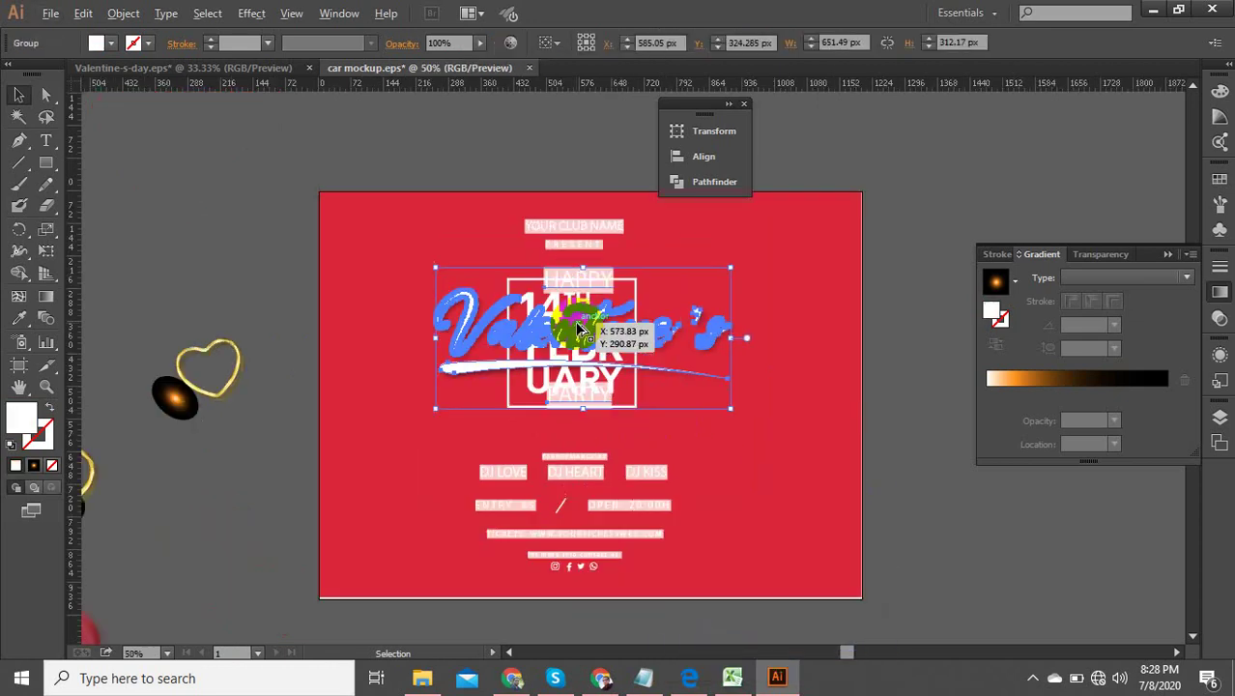
shift+click(575, 243)
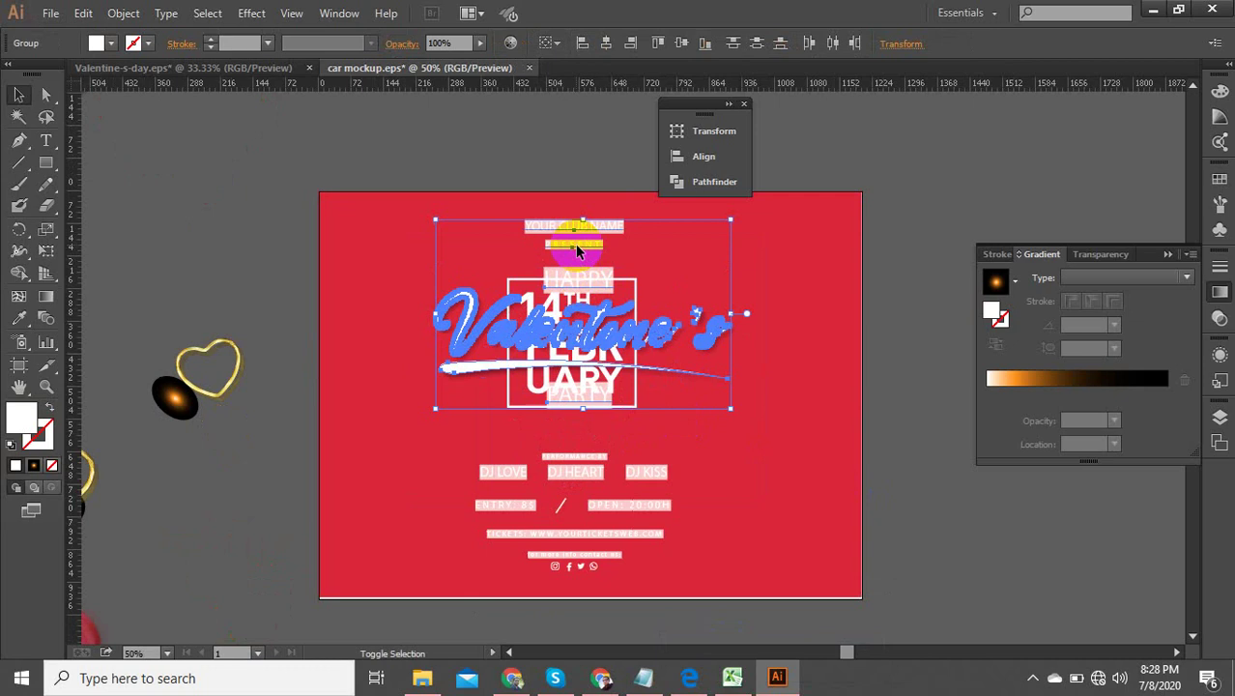
shift+click(589, 468)
key(ctrl+a)
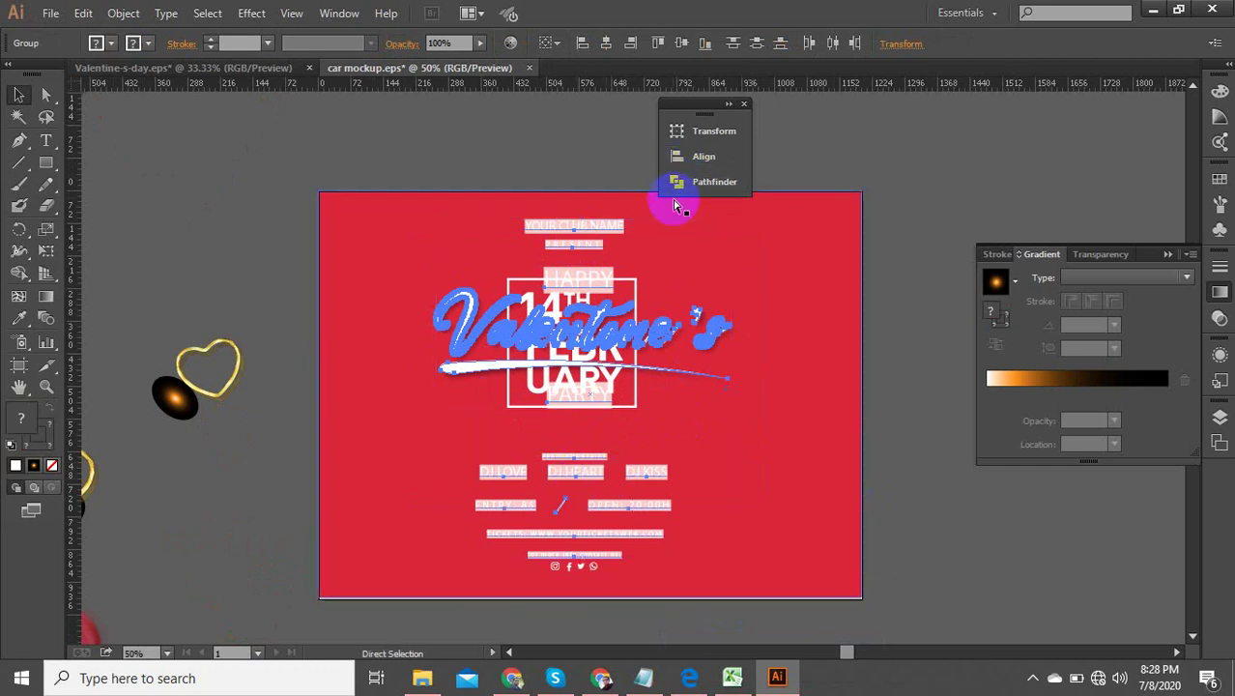
key(ctrl+t)
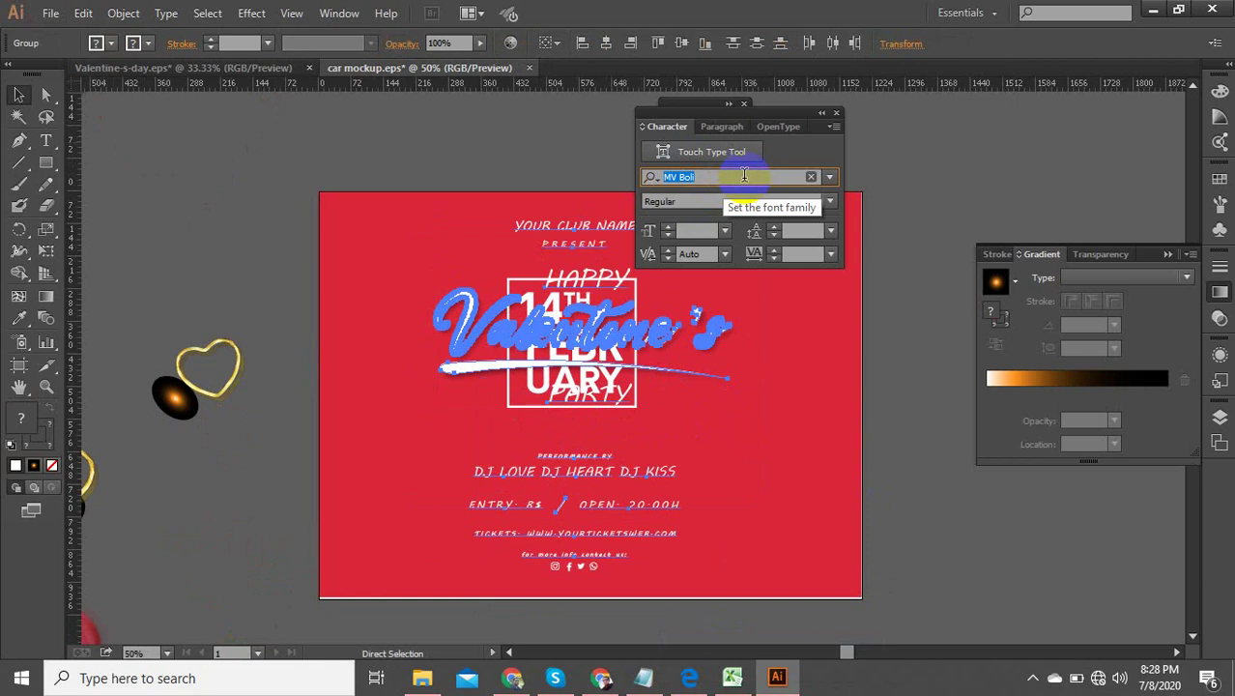
key(BackSpace)
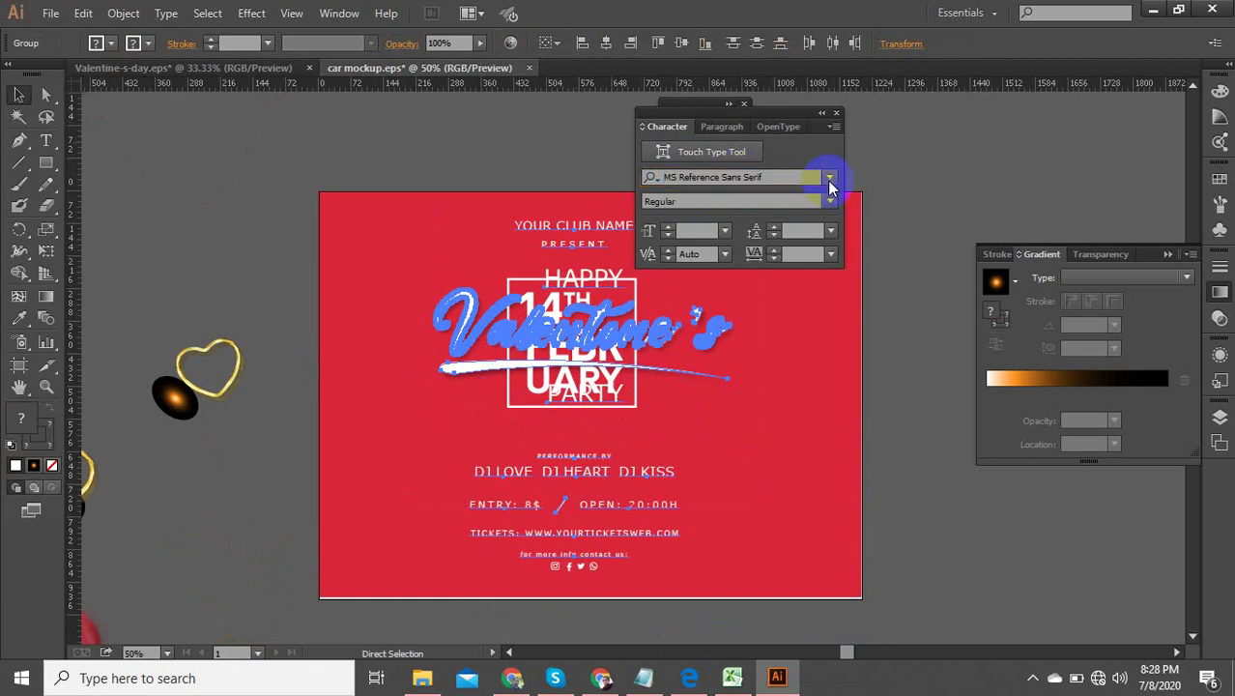
click(829, 178)
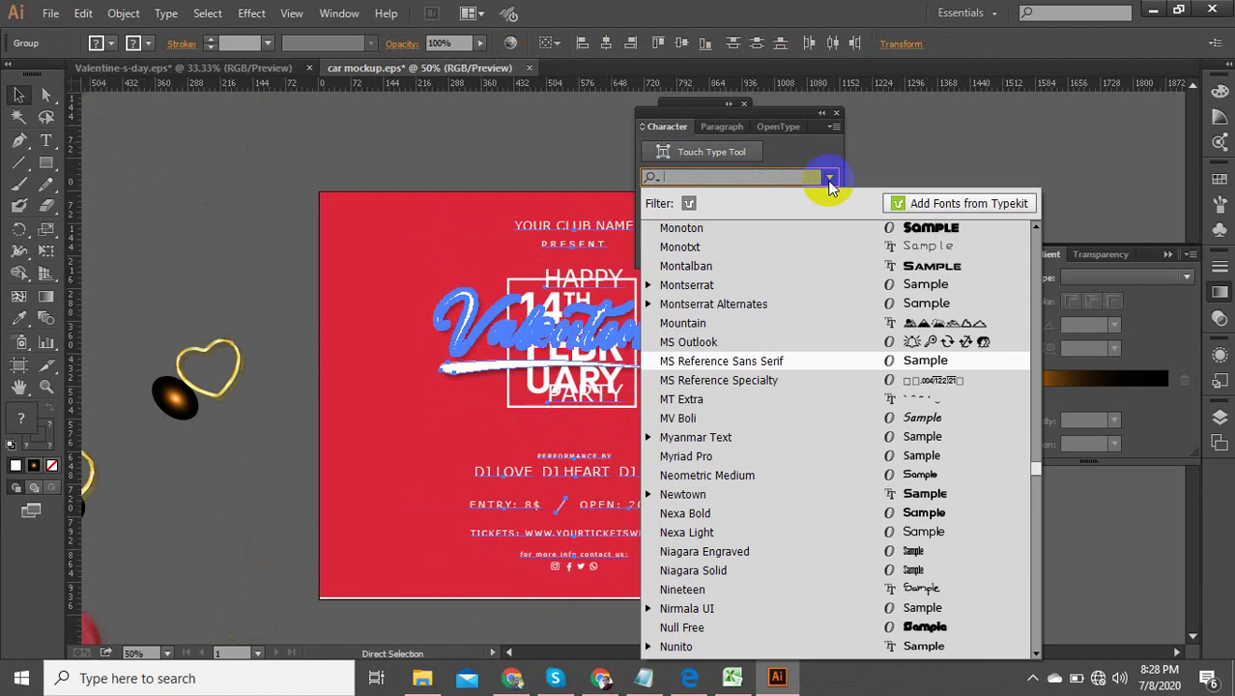
click(1033, 678)
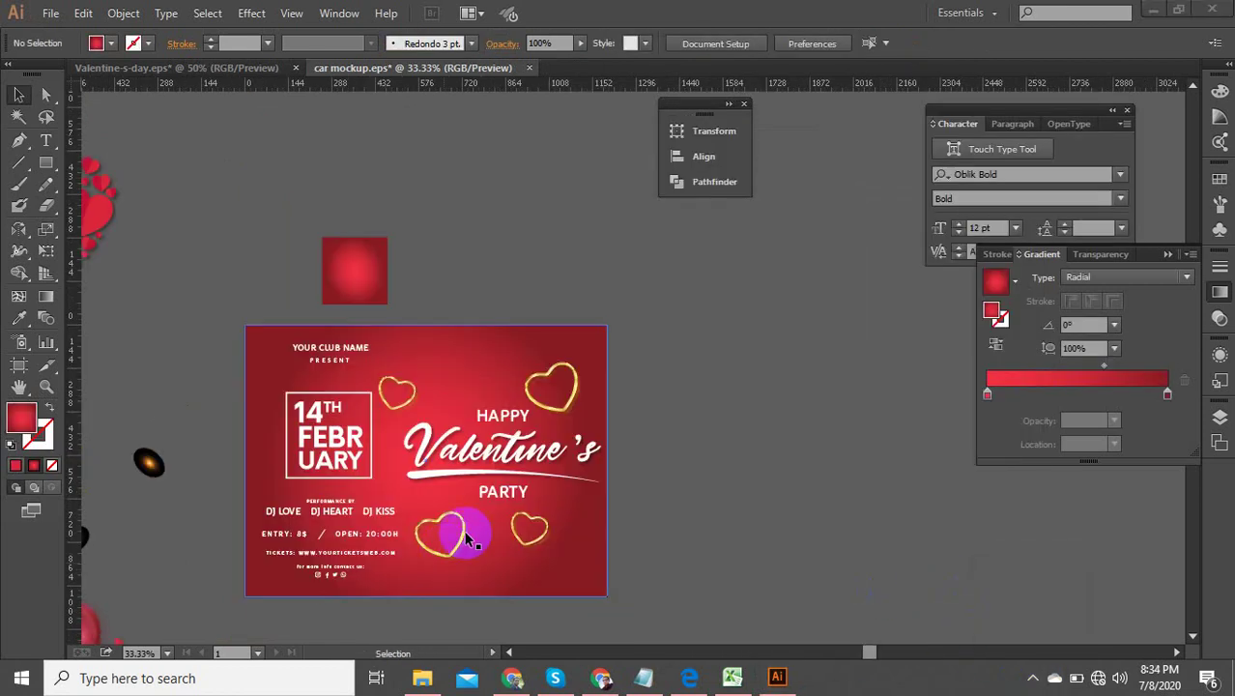
Isolate the gold hearts group and place a small heart copy about 81 × 75 px at the date box's lower right corner.
scroll(454, 522, up, 1)
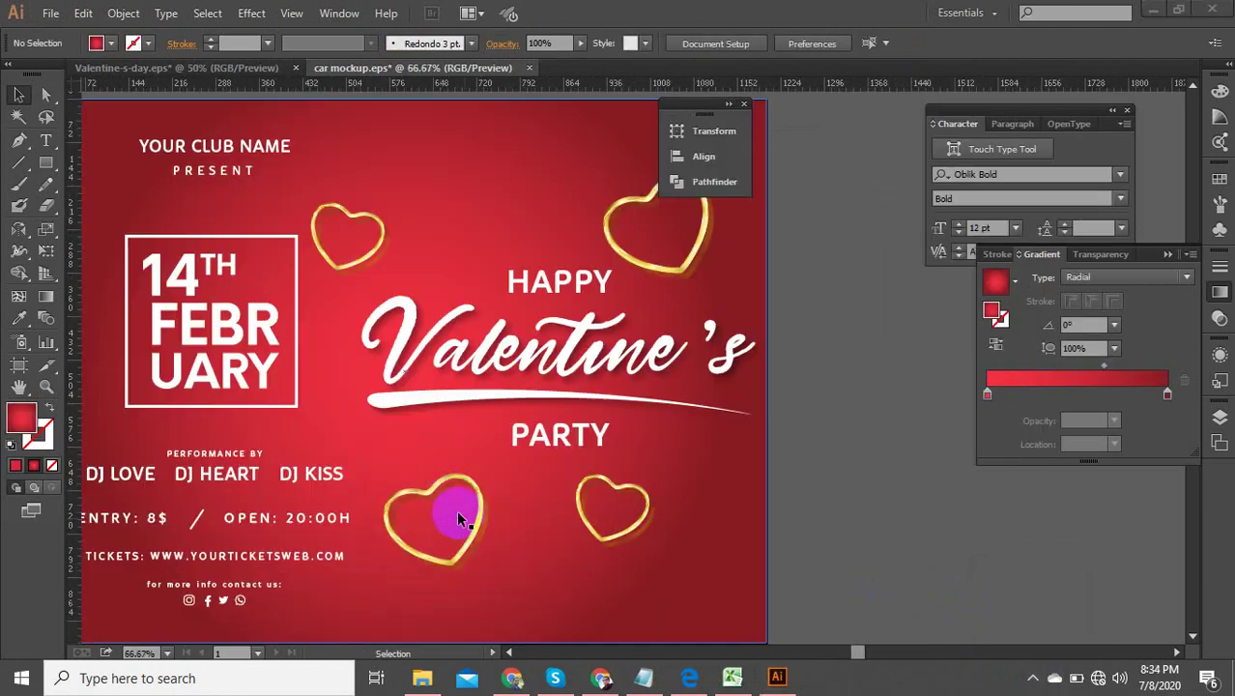
double_click(431, 489)
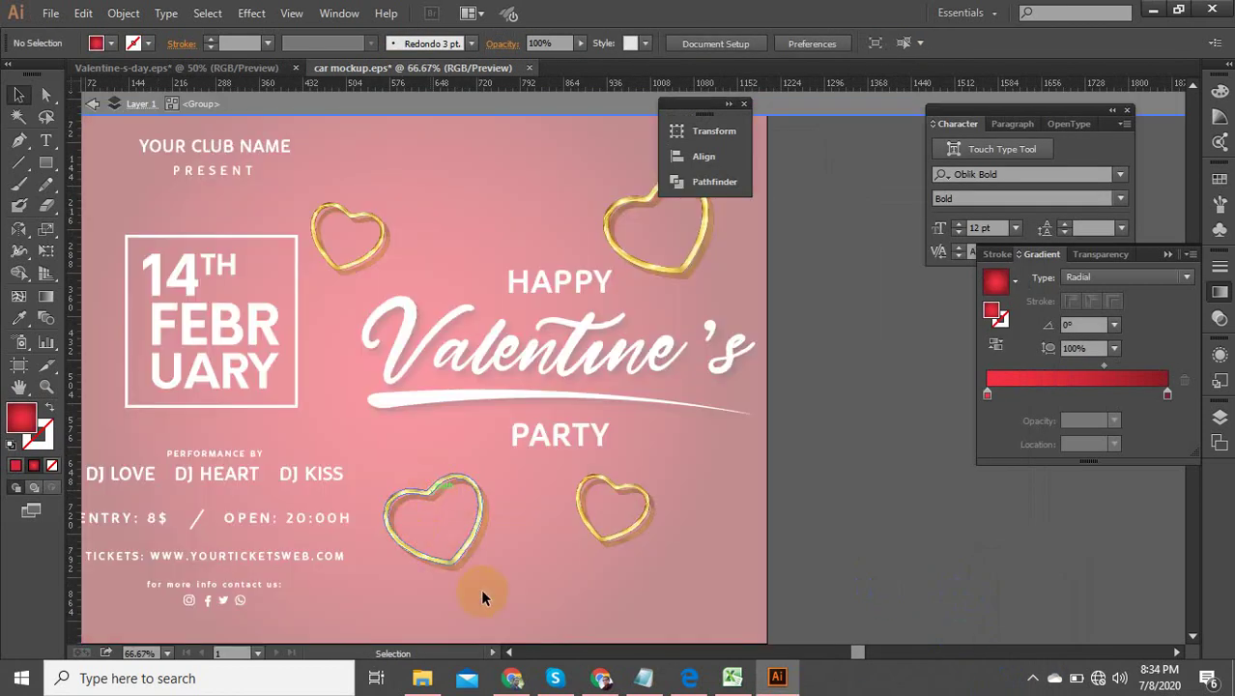
key(space)
drag(510, 604, 554, 519)
click(467, 485)
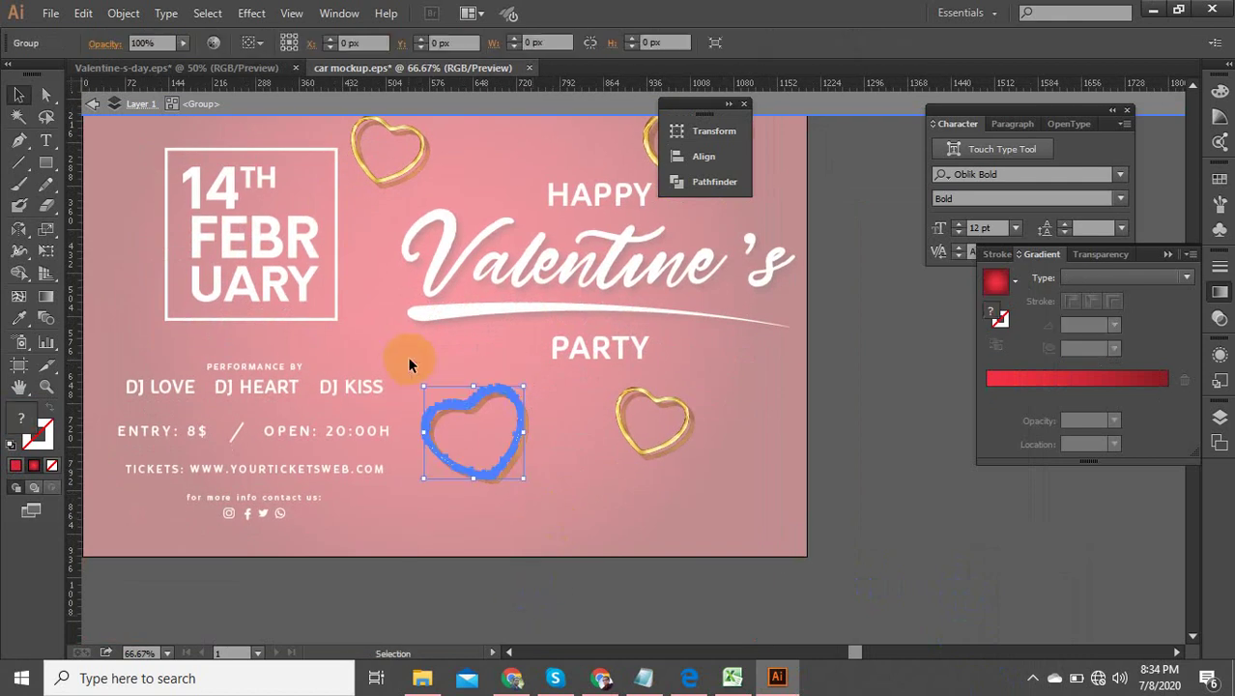
key(space)
drag(460, 454, 440, 436)
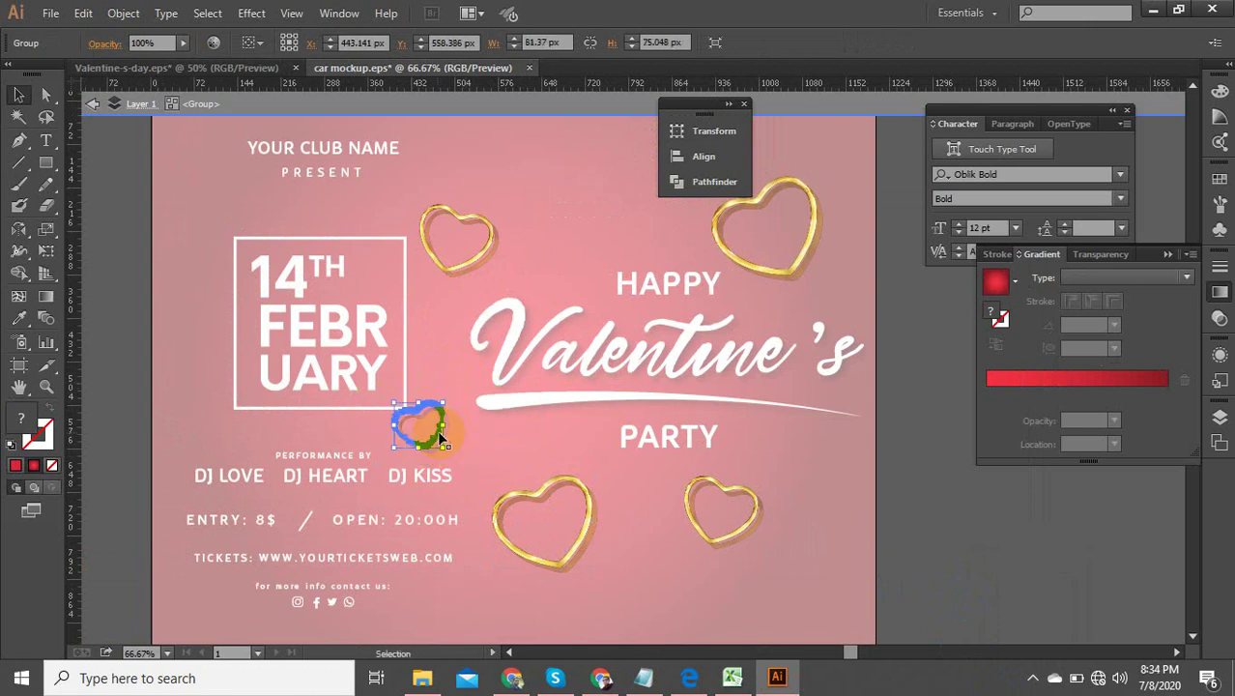
scroll(456, 445, down, 1)
click(836, 535)
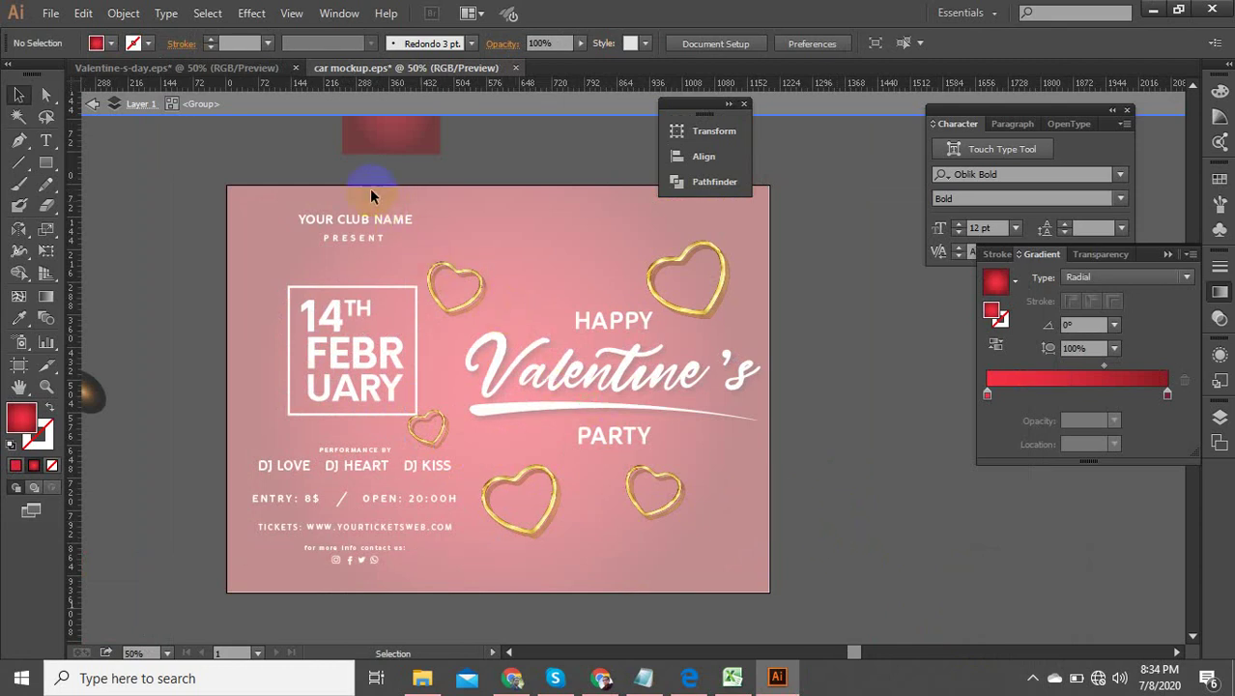
Move the gold heart beside the date box slightly up, enlarge it, and leave the group's isolation mode.
click(483, 312)
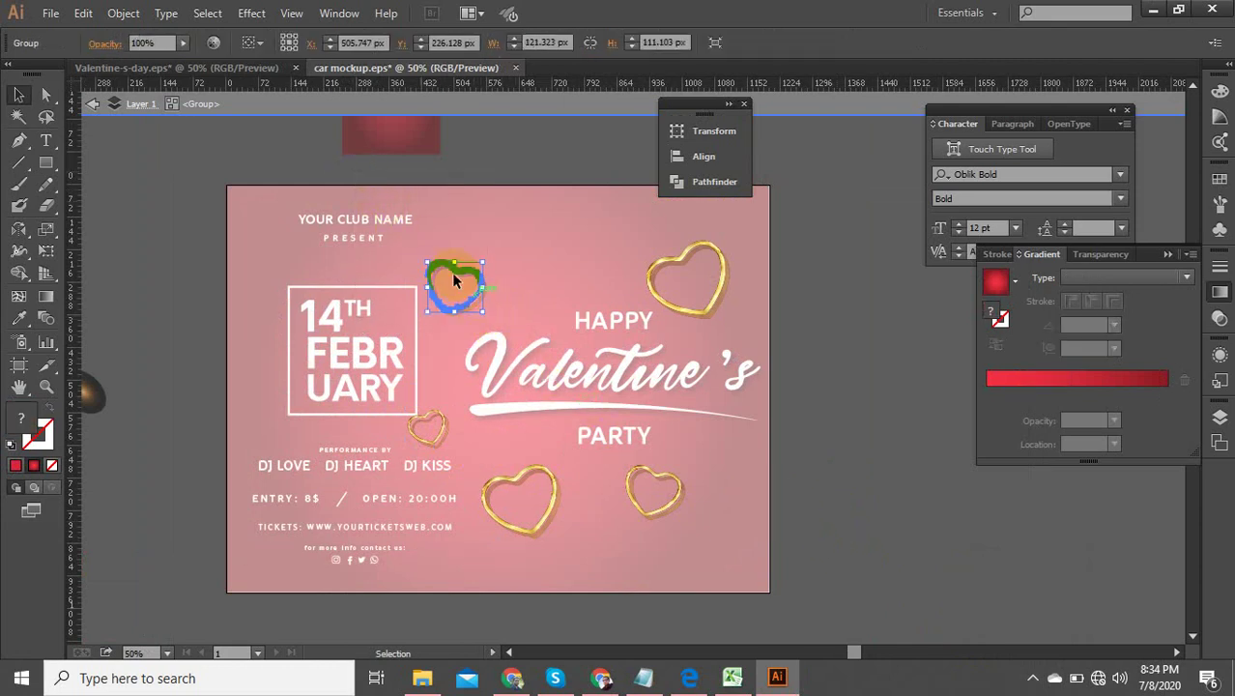
drag(451, 273, 452, 254)
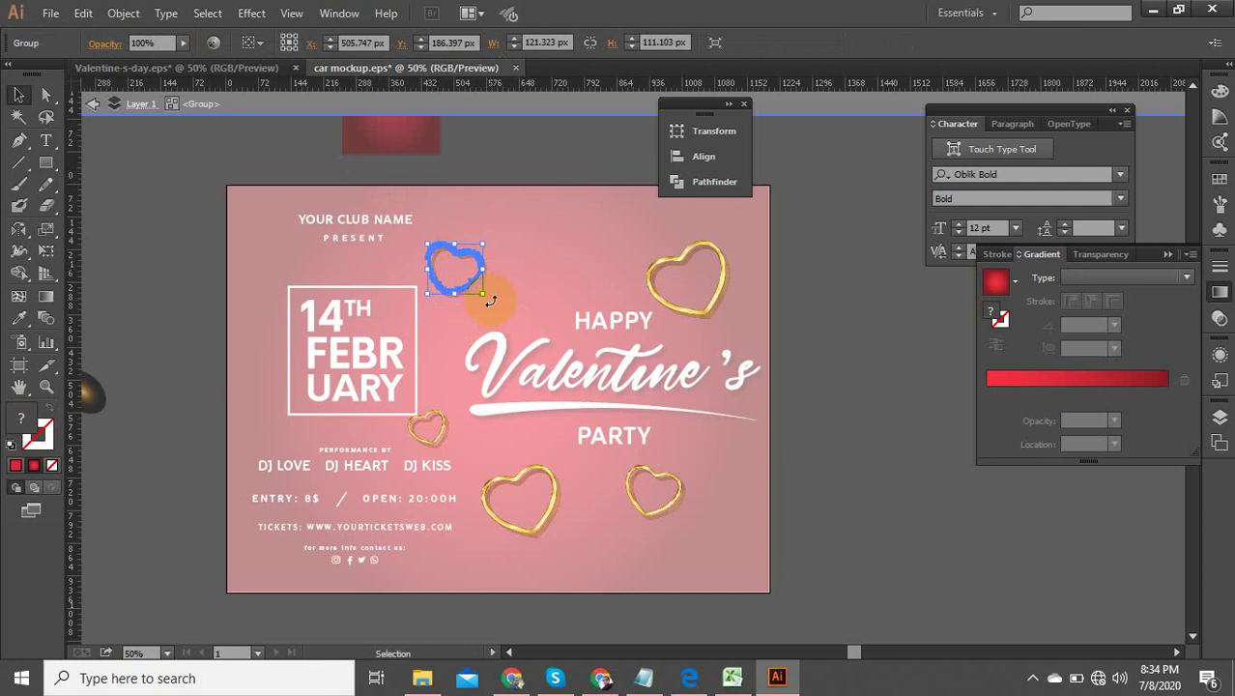
drag(484, 292, 510, 322)
click(849, 331)
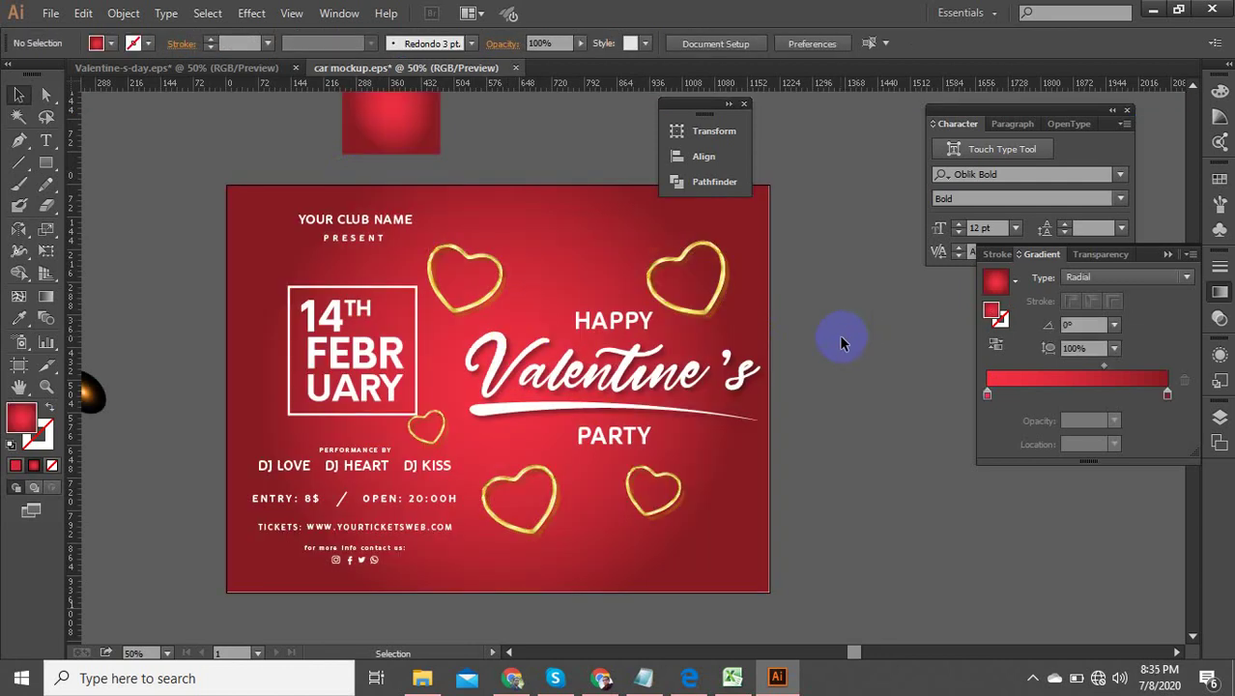
Apply the background rectangle's radial red gradient to the small square above the artboard using the Eyedropper.
scroll(732, 323, down, 2)
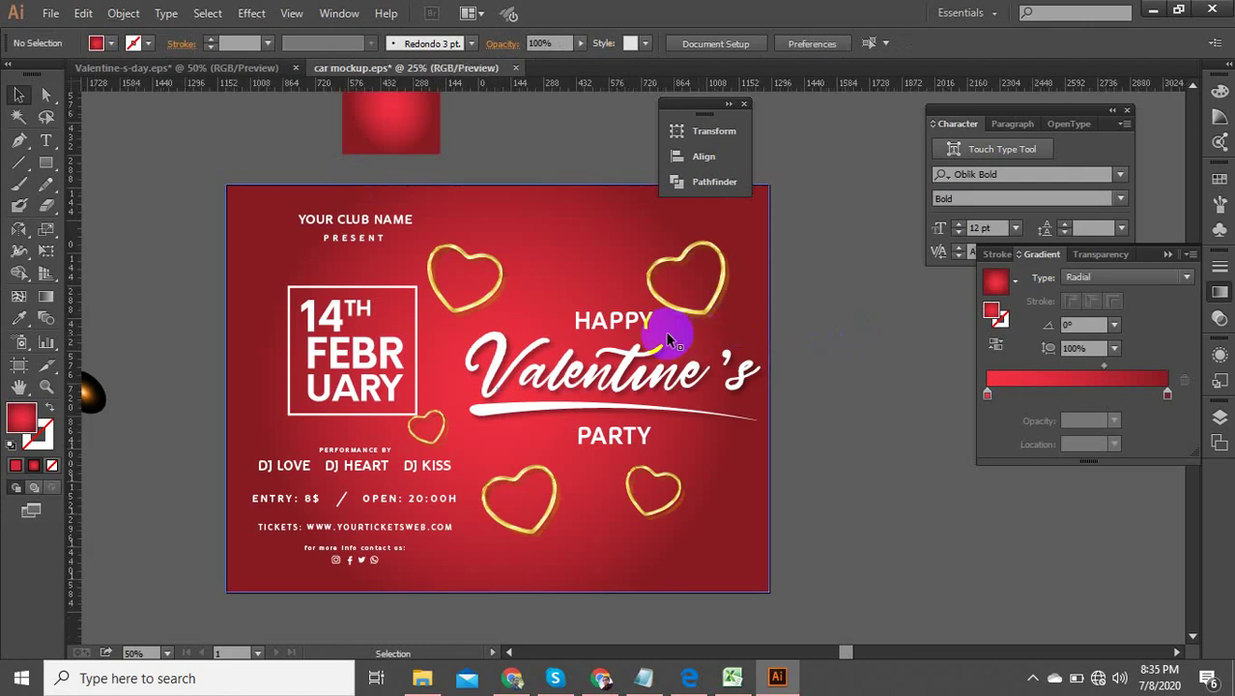
drag(621, 242, 552, 261)
scroll(552, 261, up, 1)
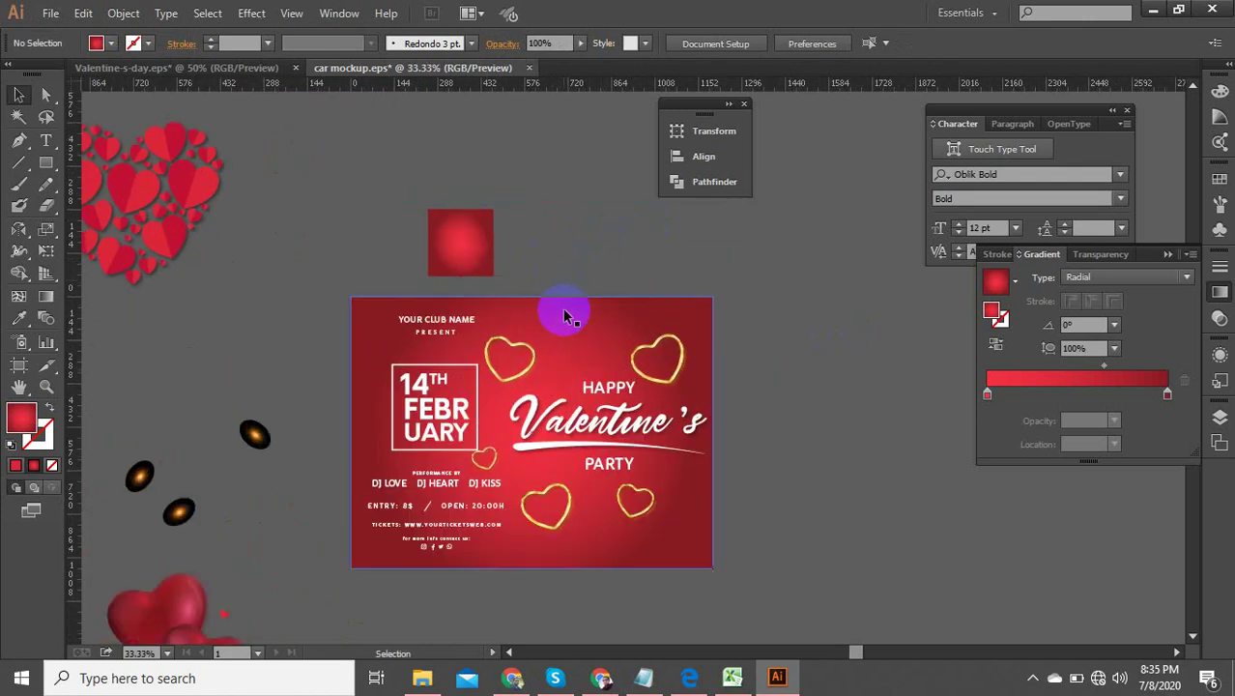
click(560, 310)
click(482, 274)
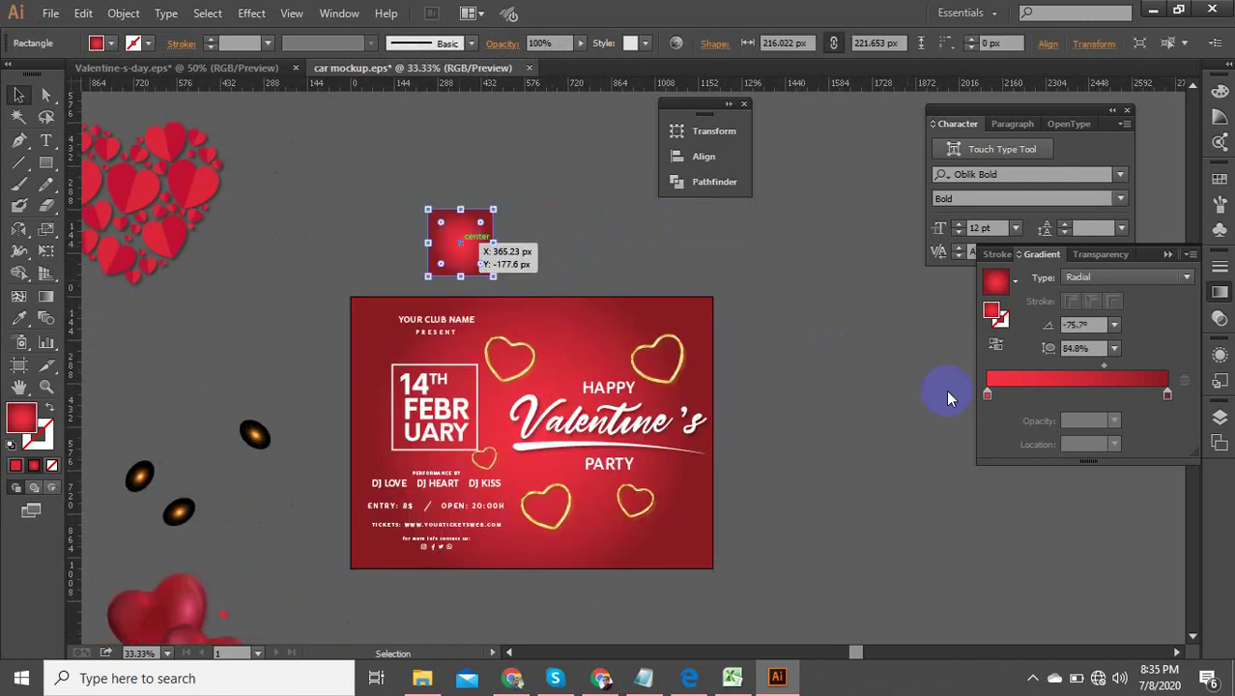
click(20, 320)
click(575, 317)
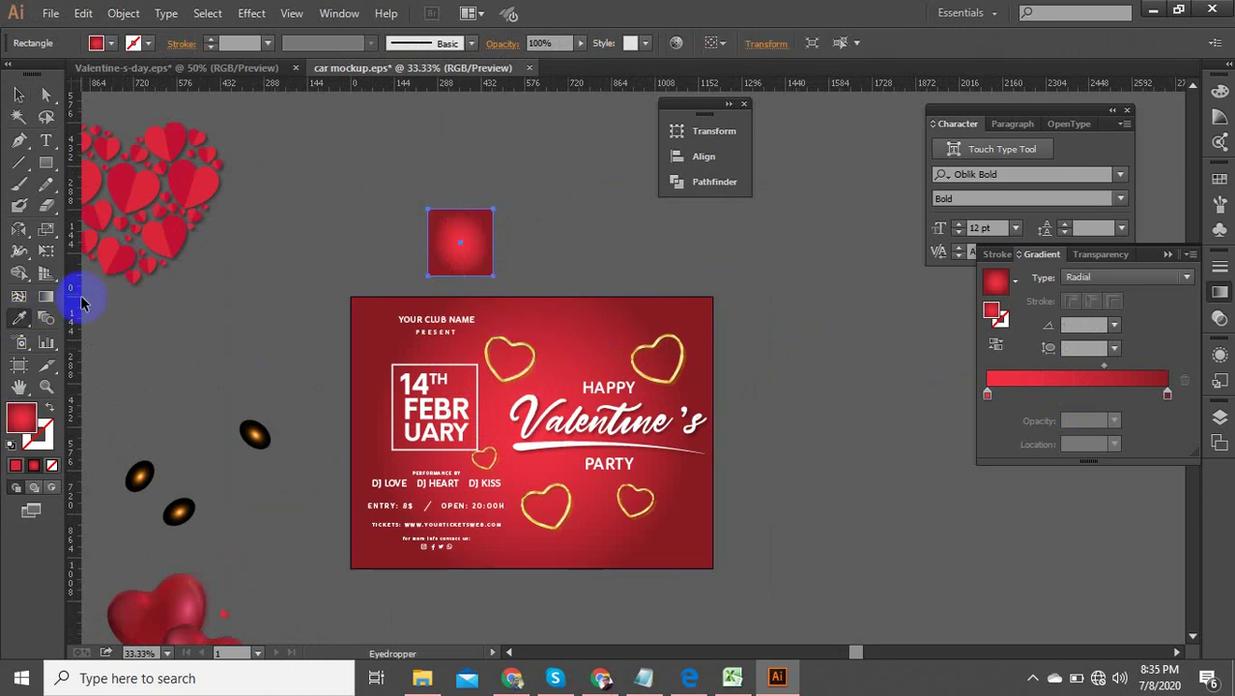
click(19, 94)
click(574, 219)
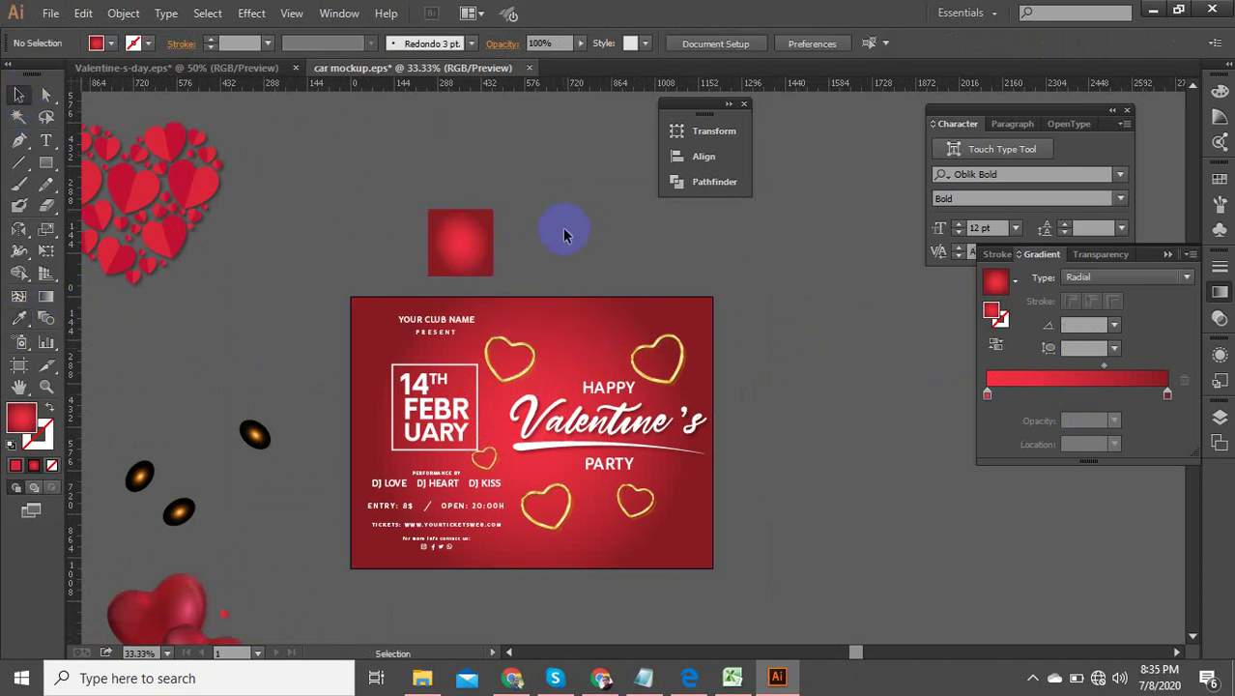
Select the group of small red hearts scattered among the heart balloons and copy it.
scroll(552, 323, up, 1)
scroll(538, 297, down, 5)
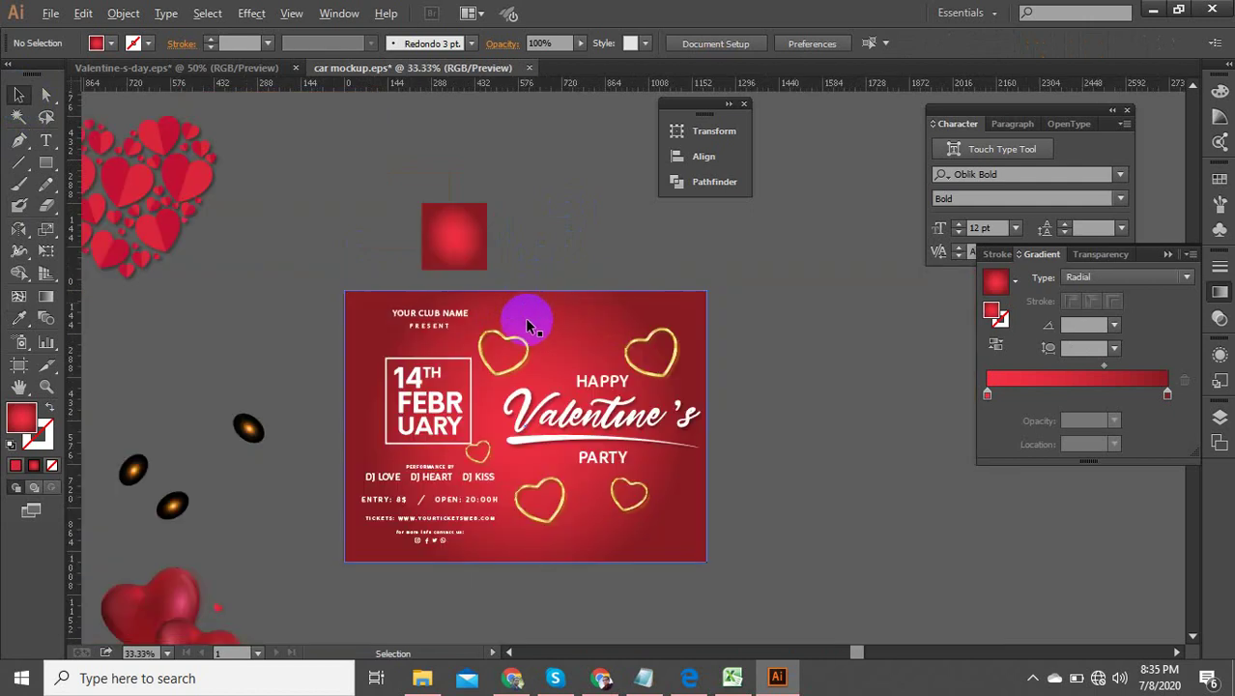
scroll(252, 444, up, 6)
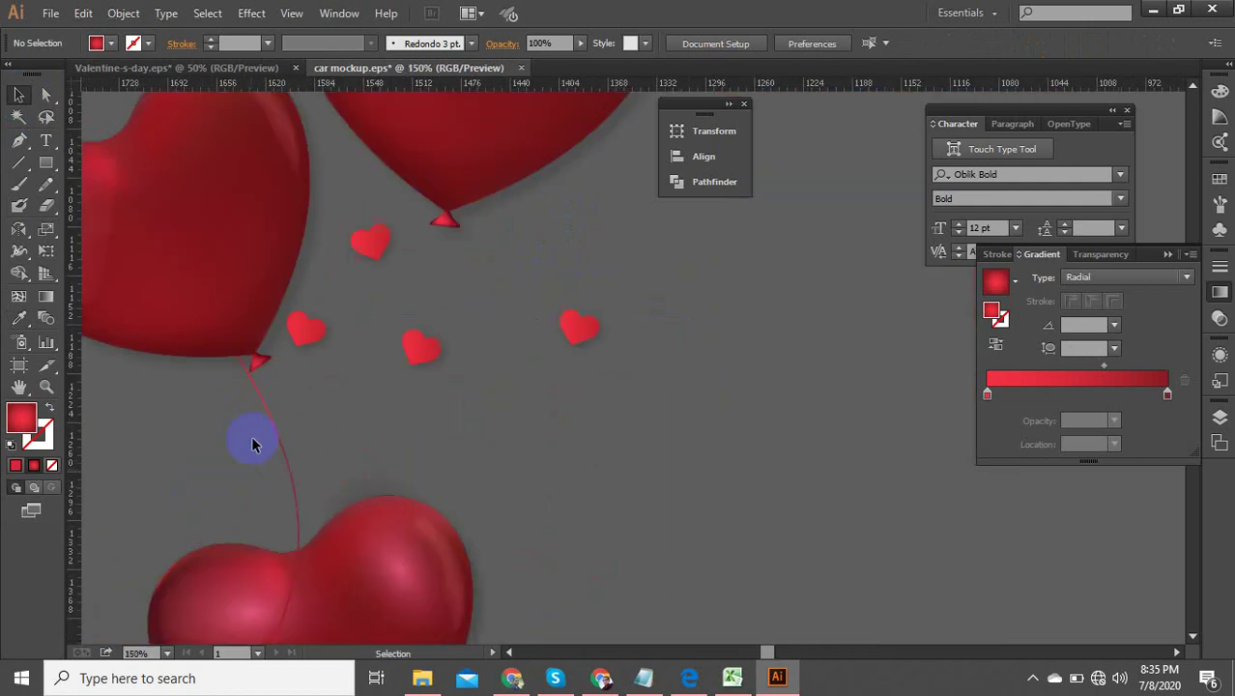
click(406, 355)
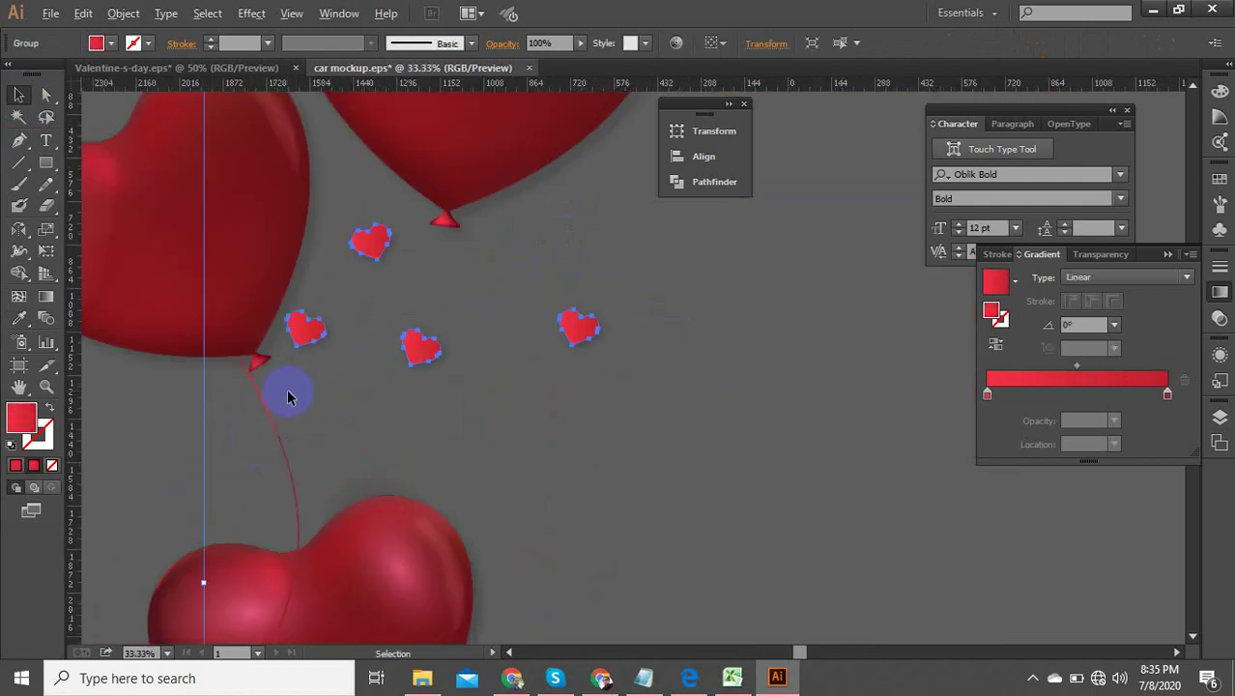
scroll(286, 396, down, 4)
key(ctrl+c)
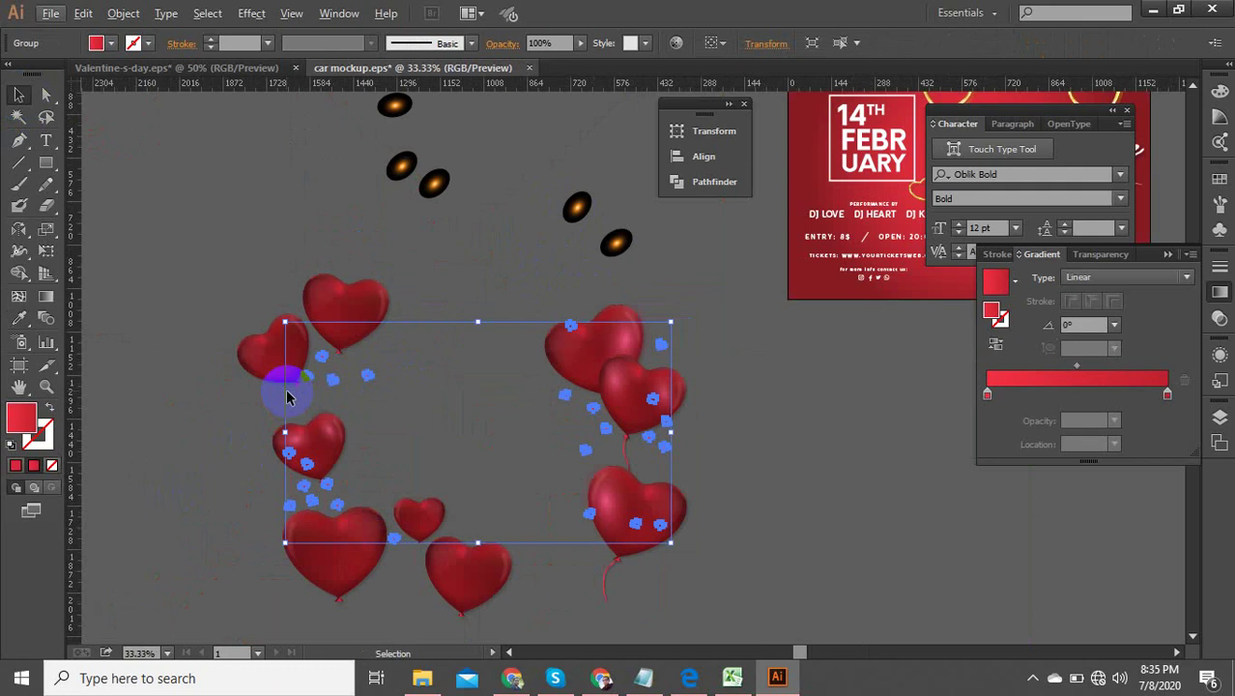
key(ctrl)
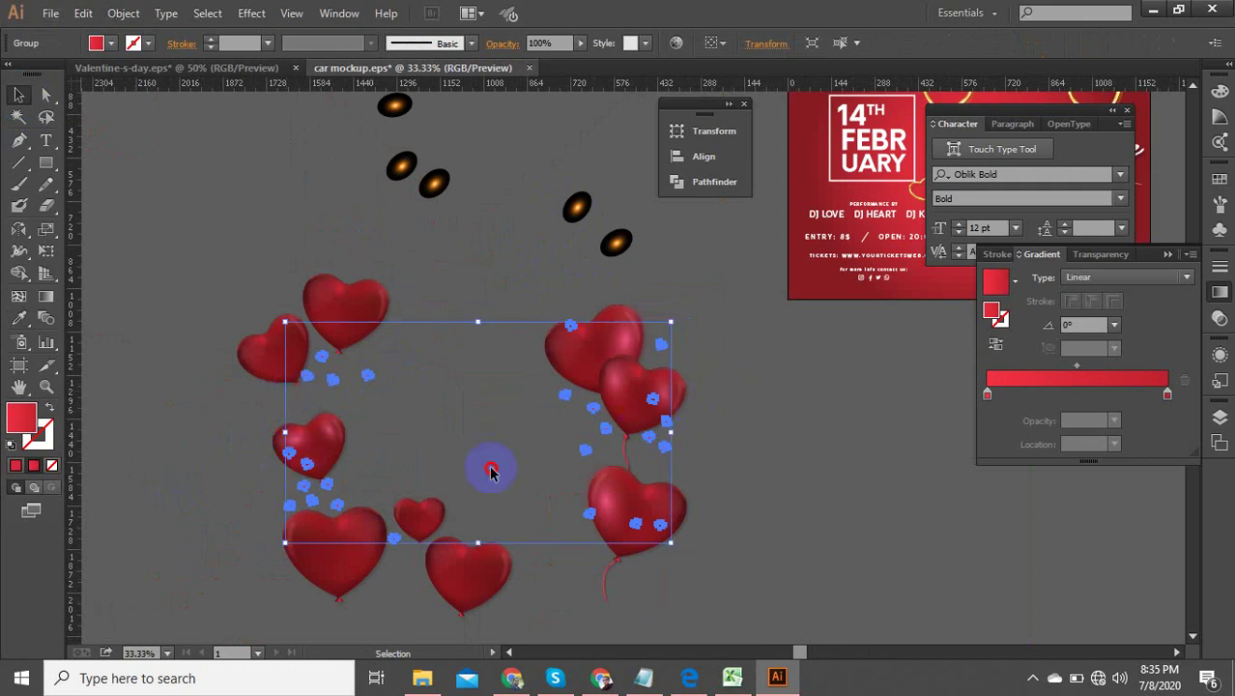
click(429, 484)
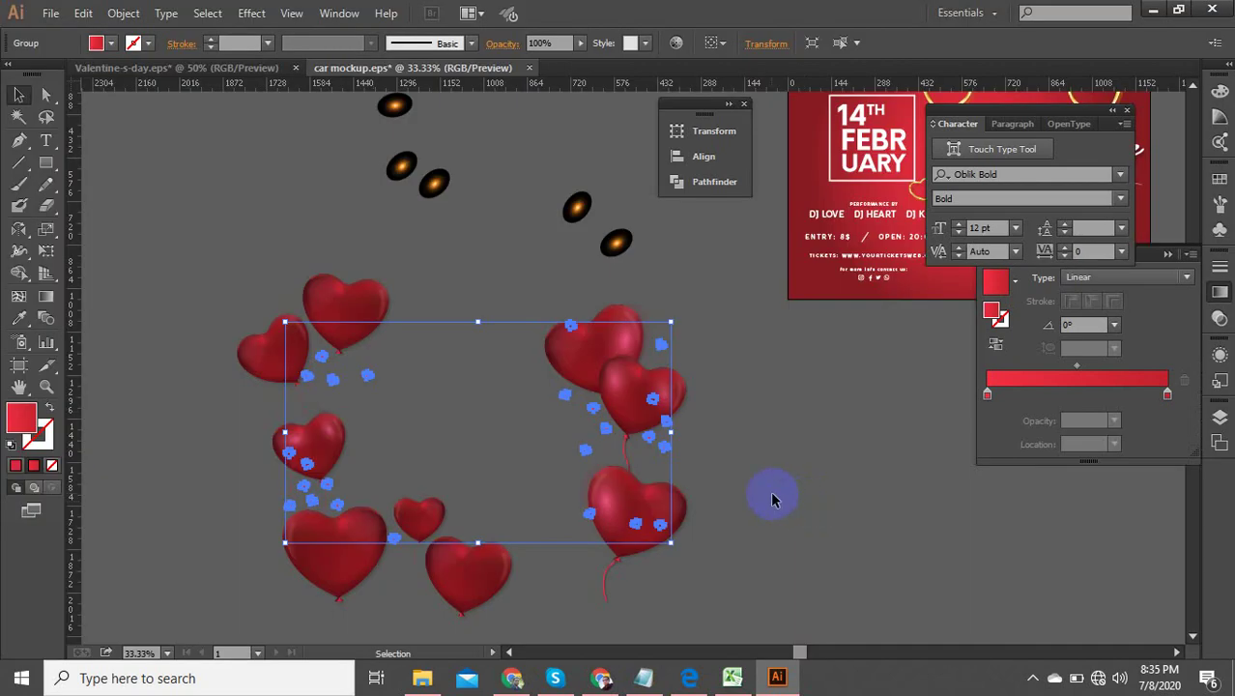
Place the copied group of small red hearts over the artboard and scale it to span nearly the artboard's full width.
drag(772, 497, 437, 542)
drag(326, 531, 754, 285)
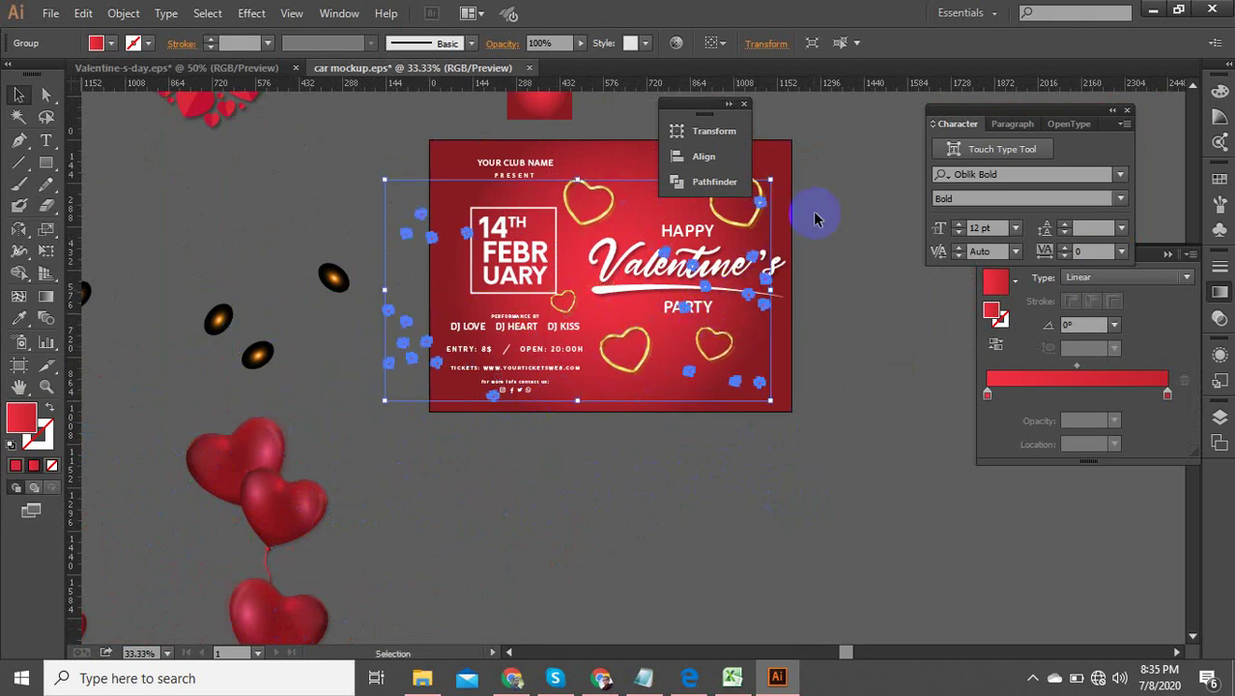
scroll(816, 206, up, 1)
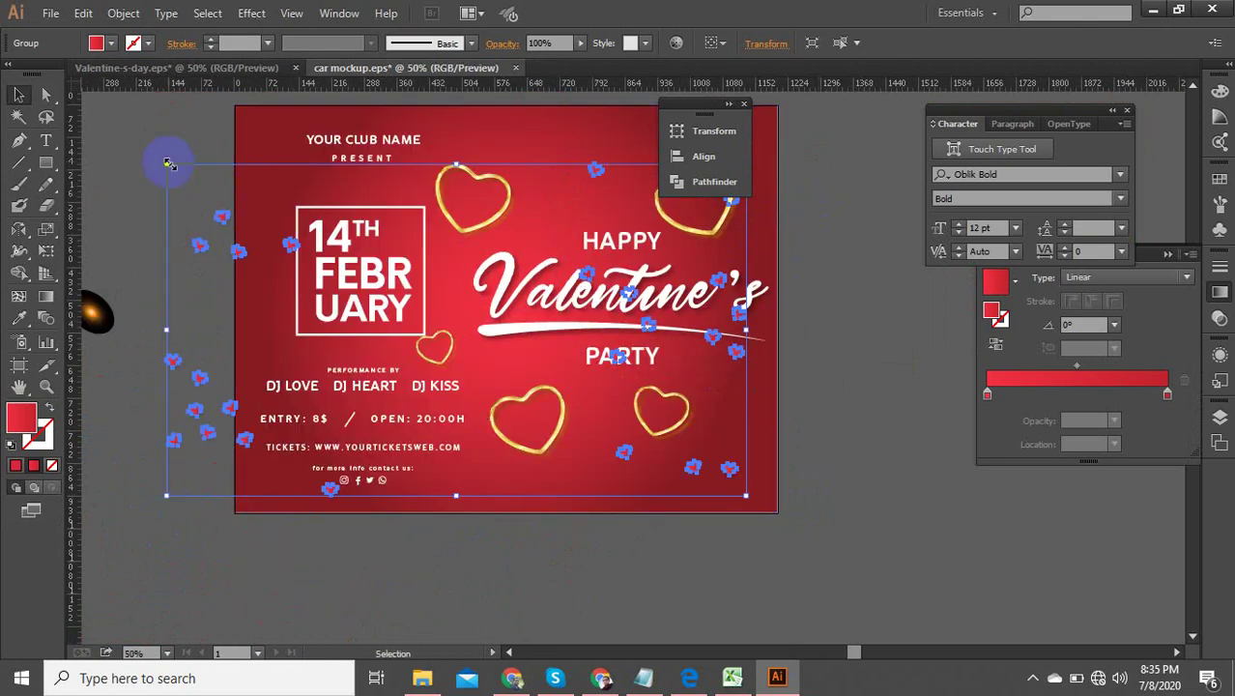
drag(169, 164, 246, 181)
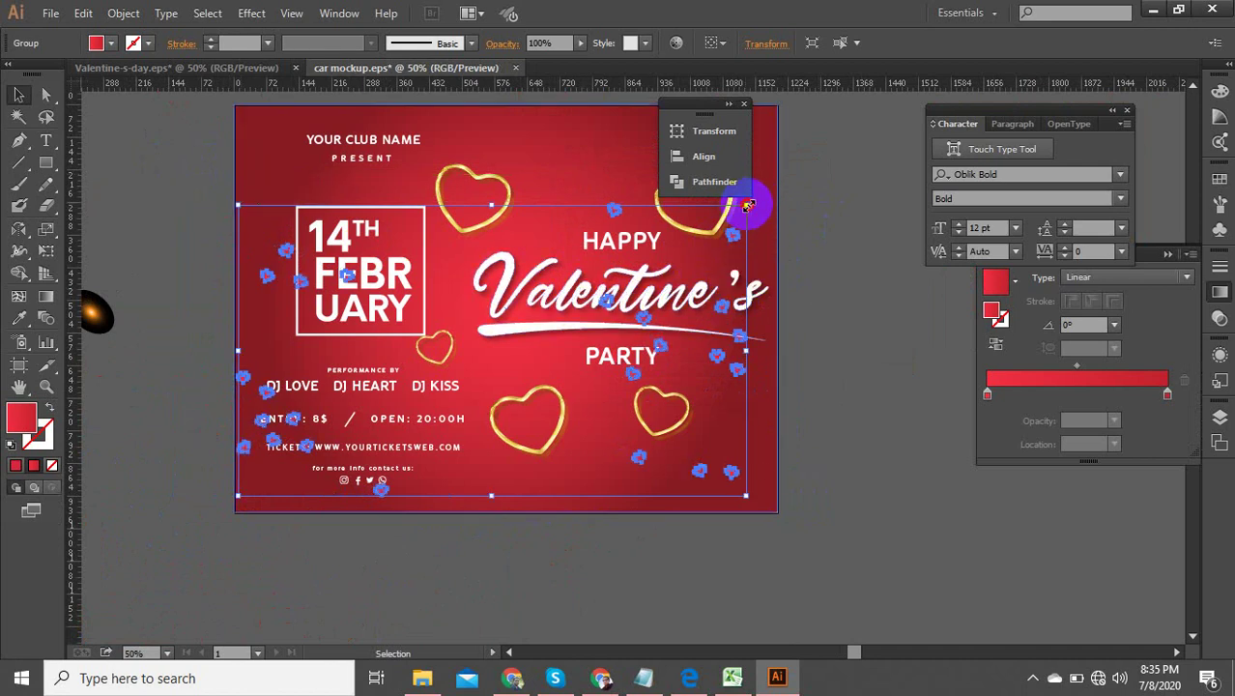
drag(747, 206, 776, 186)
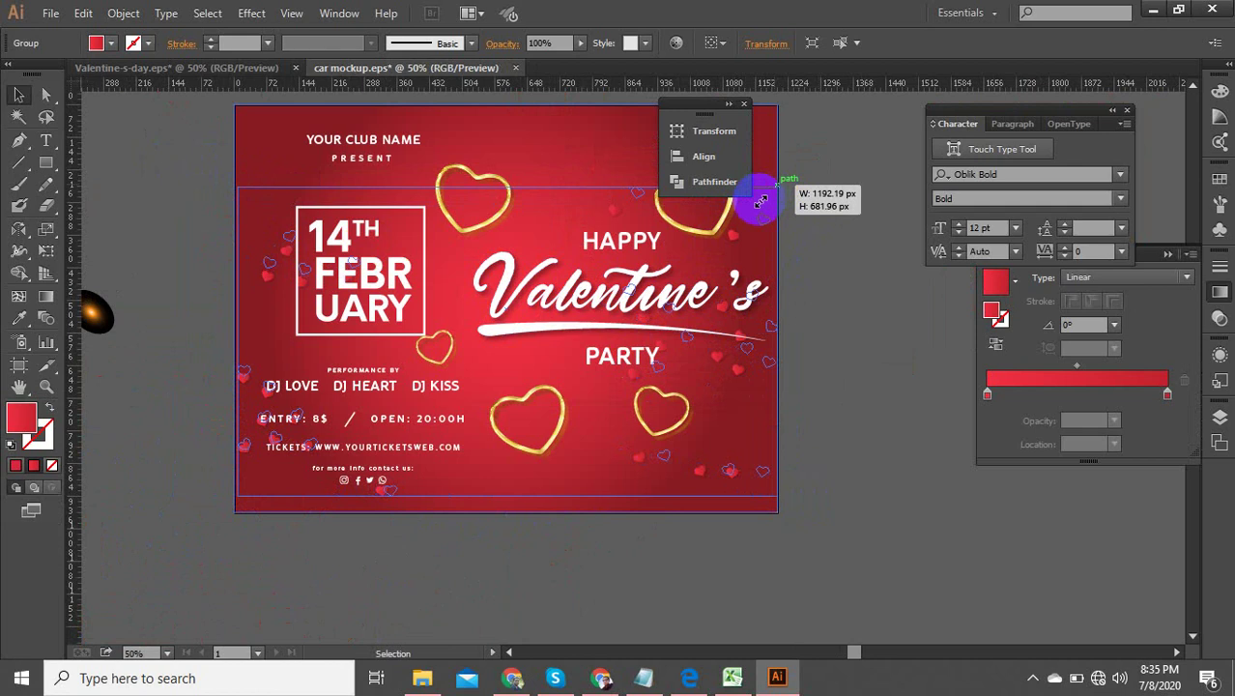
drag(752, 221, 752, 220)
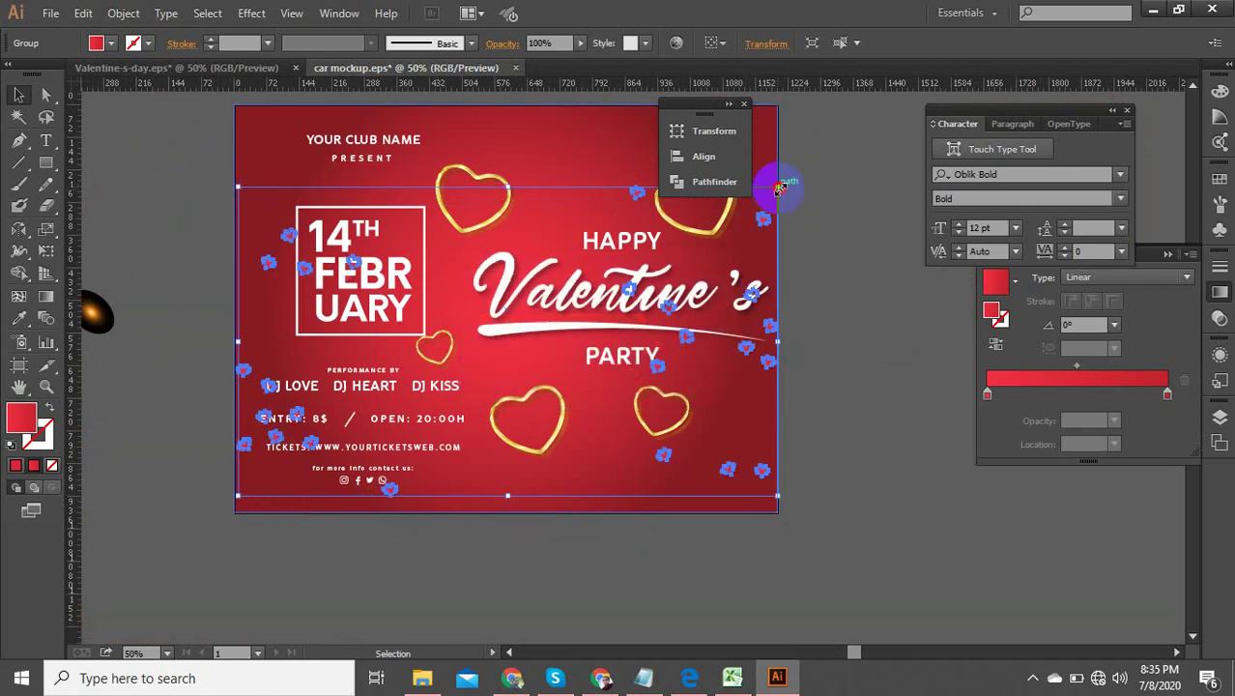
drag(779, 186, 771, 193)
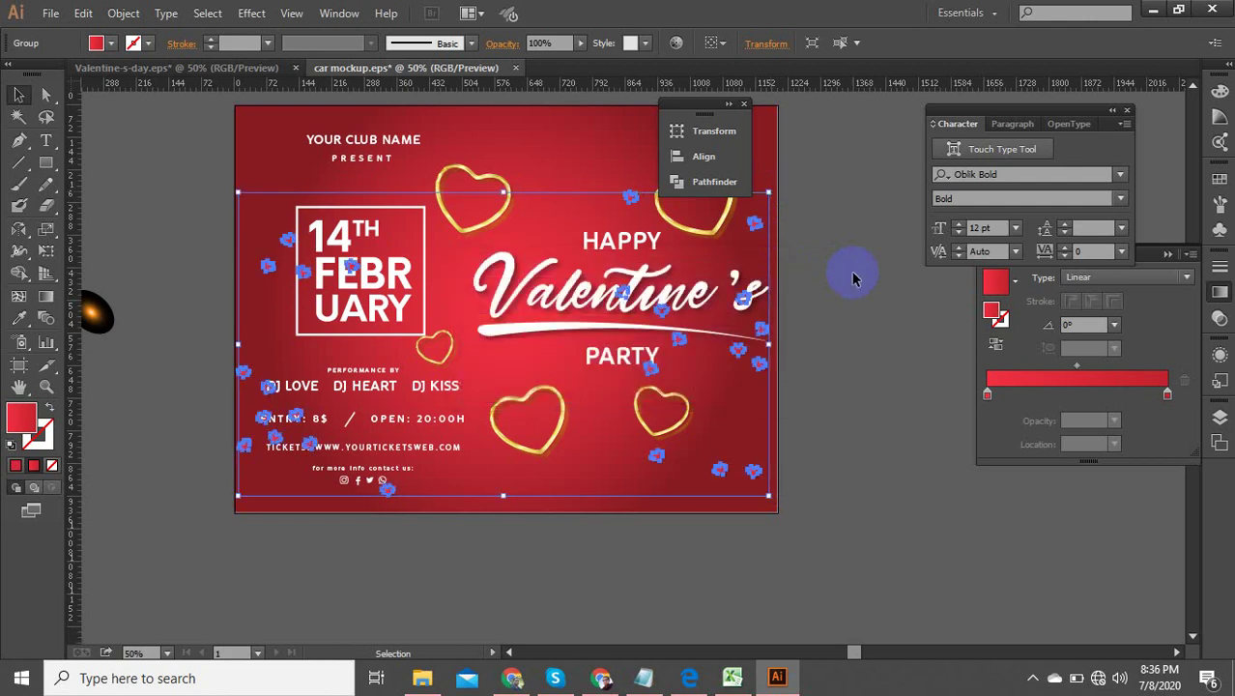
click(851, 280)
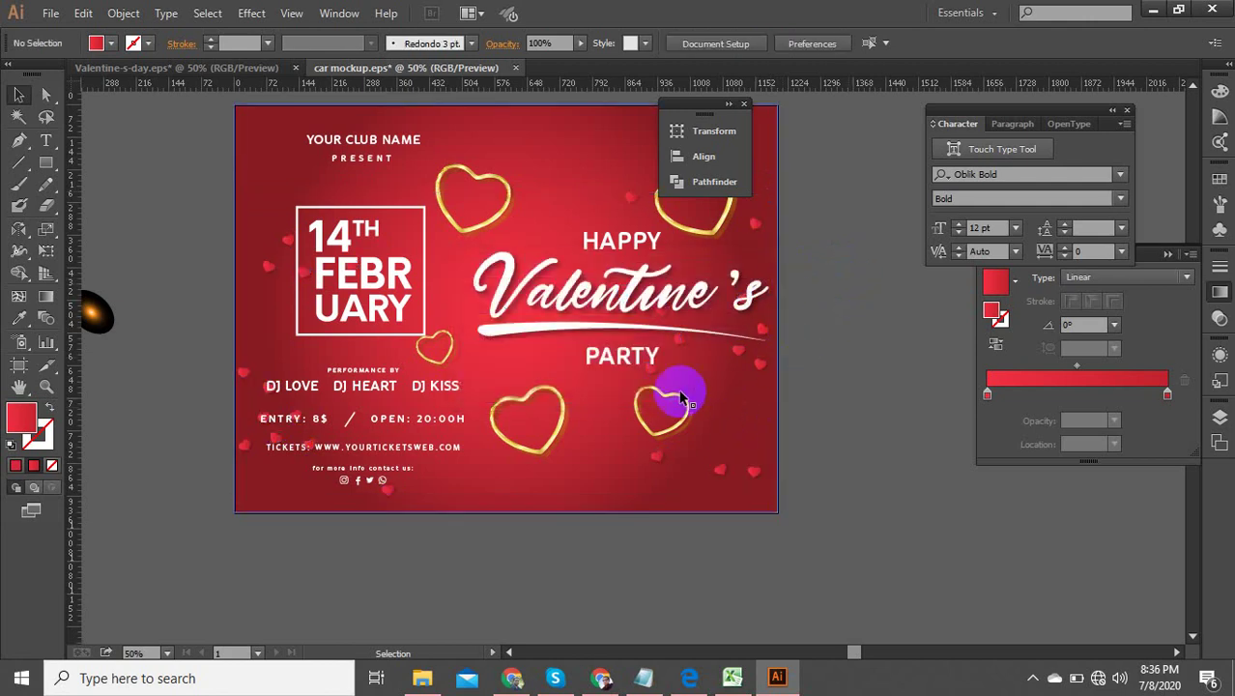
Enlarge the YOUR CLUB NAME / PRESENT text group slightly and reposition it centred above the date box.
scroll(296, 387, up, 2)
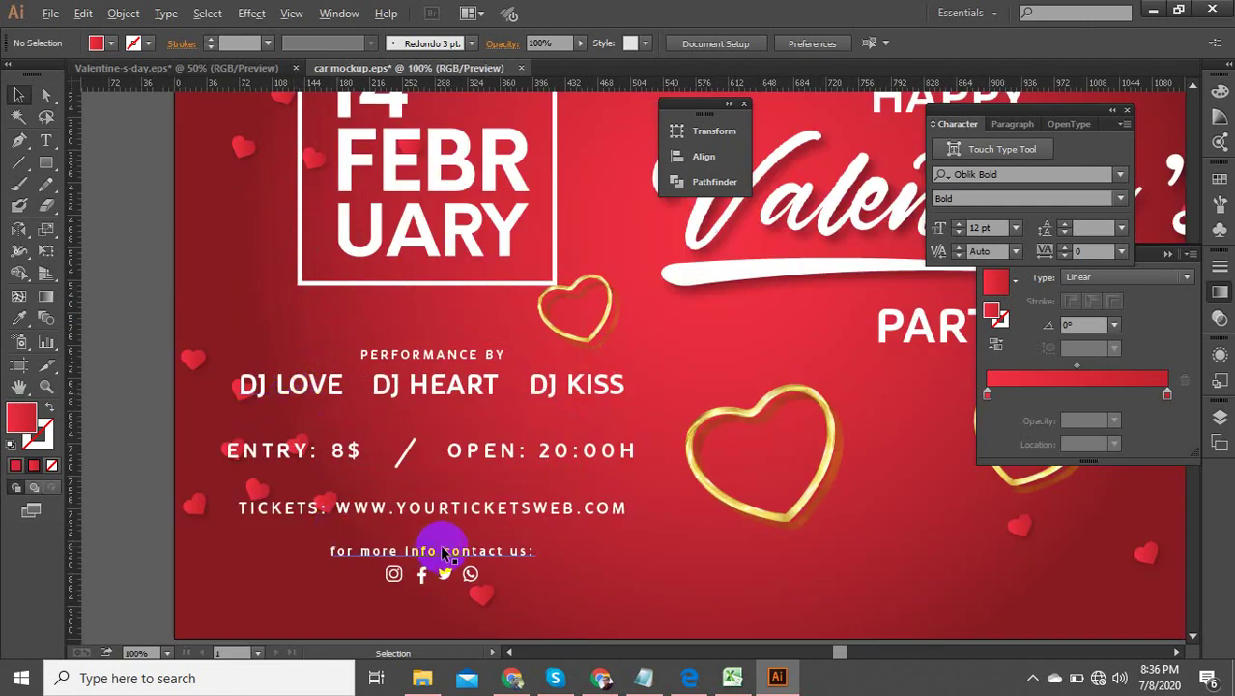
scroll(343, 450, down, 3)
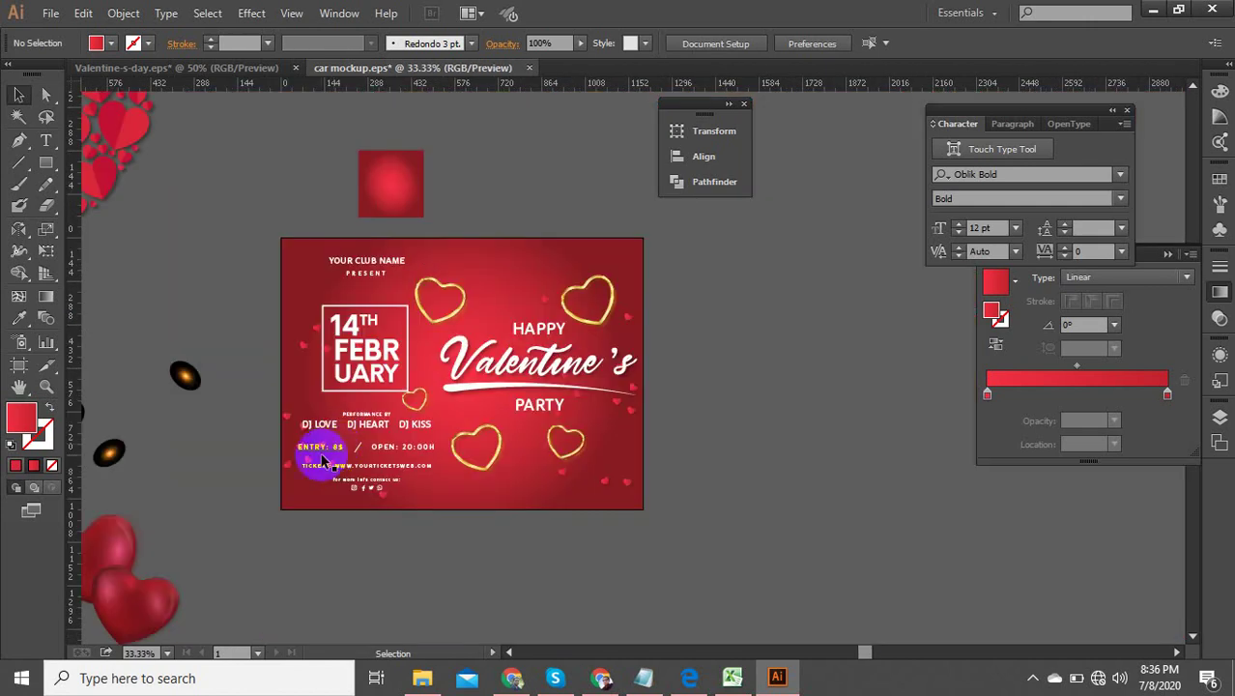
drag(394, 554, 486, 512)
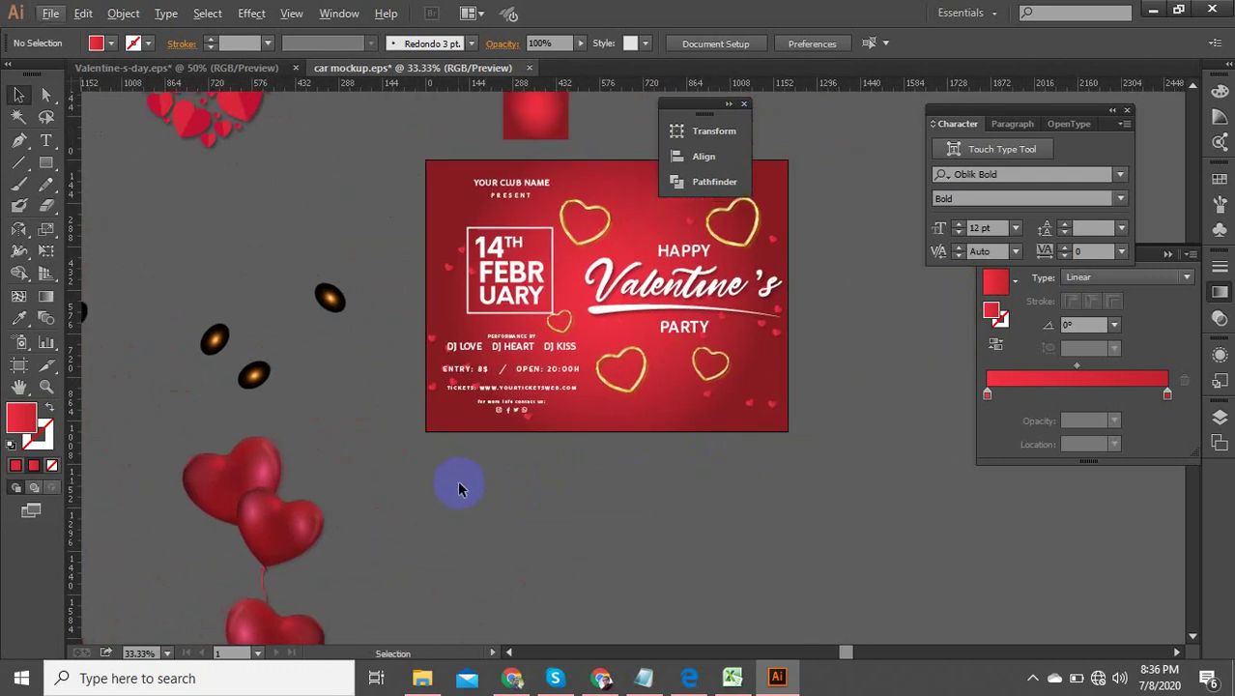
scroll(797, 287, up, 1)
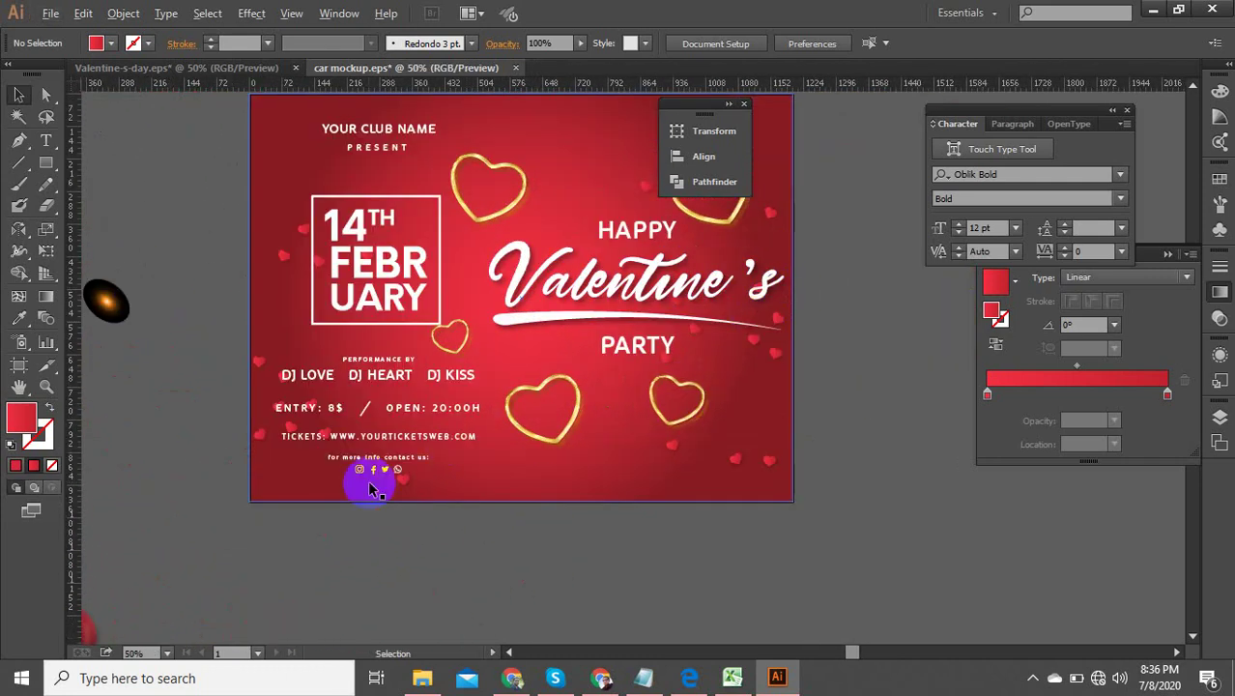
scroll(370, 485, down, 1)
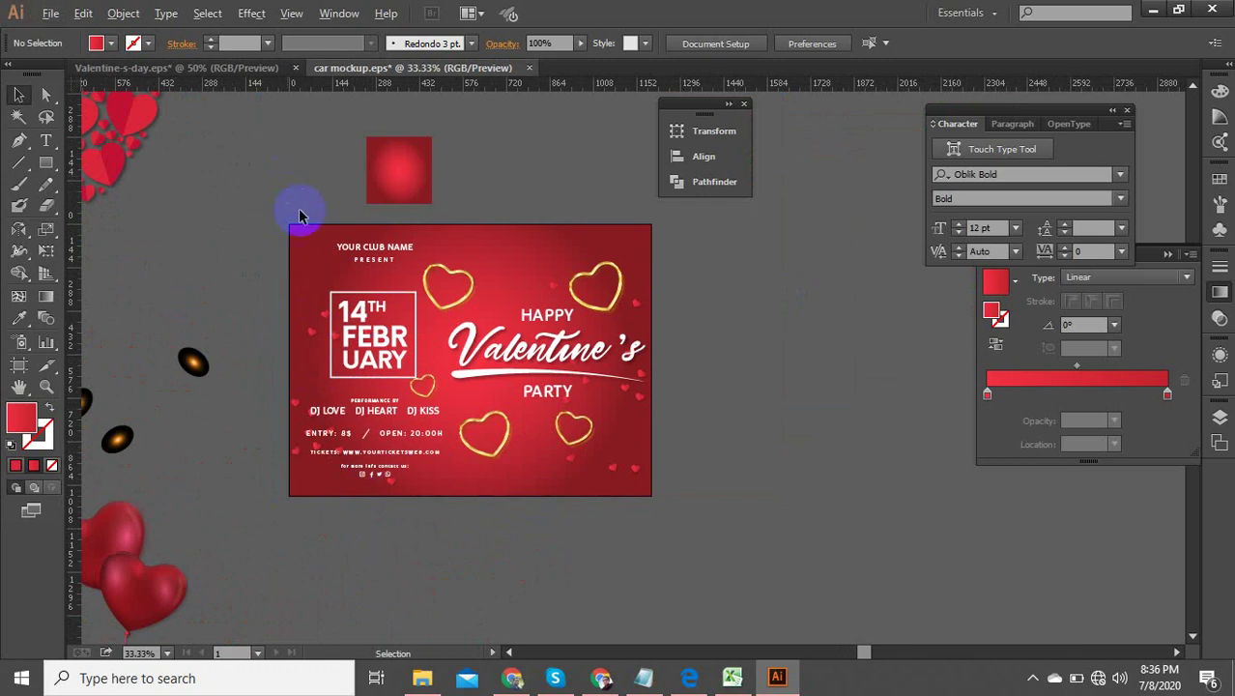
scroll(331, 266, up, 2)
click(446, 282)
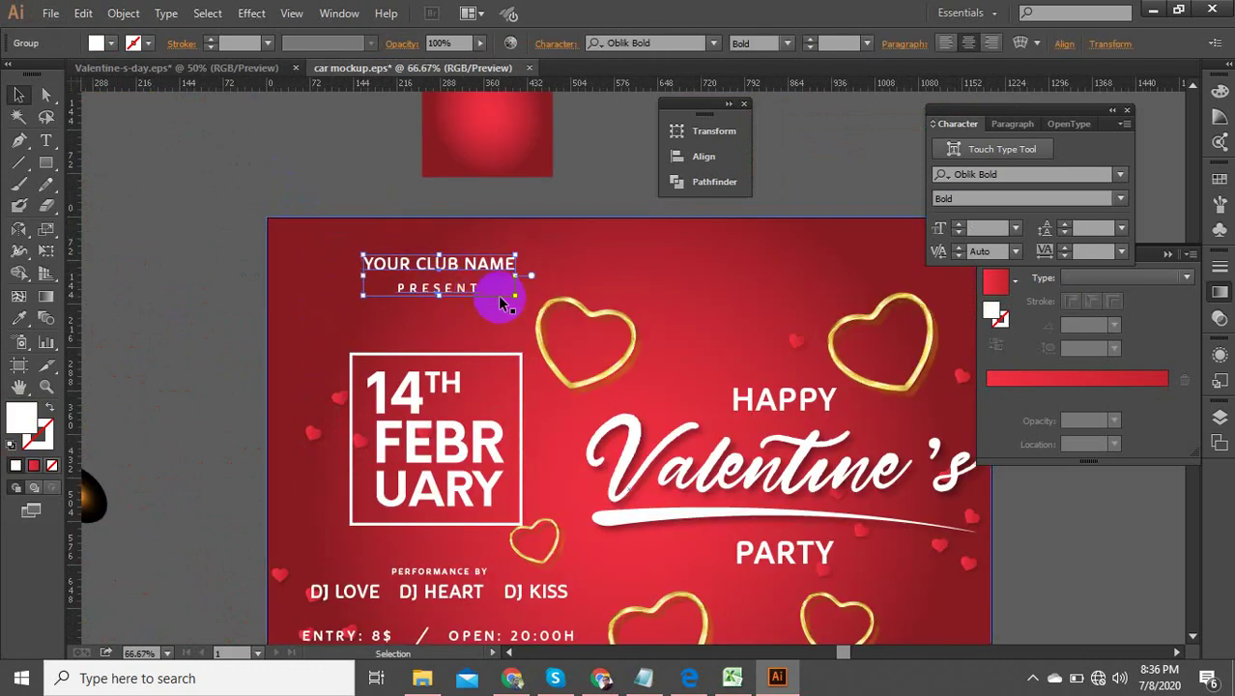
drag(517, 295, 532, 311)
scroll(440, 300, up, 2)
mouse_move(433, 294)
mouse_down()
mouse_move(433, 323)
mouse_move(456, 298)
mouse_up()
scroll(433, 323, down, 3)
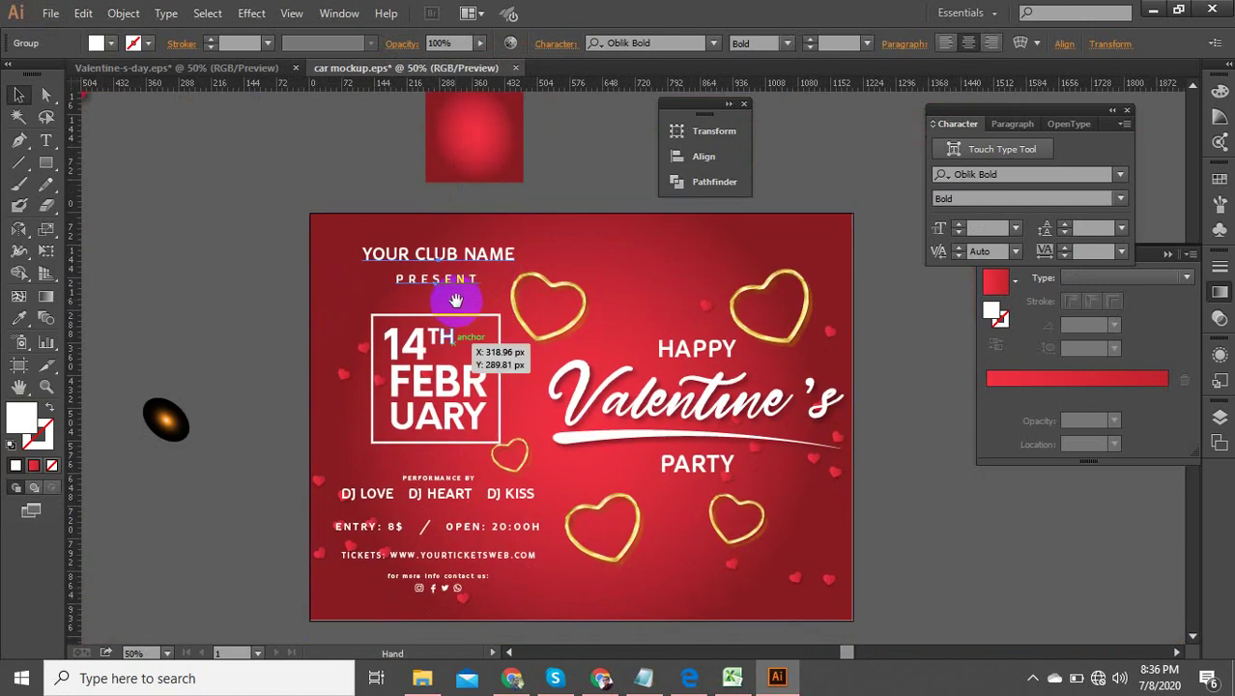
Move the middle heart balloon of the overlapping column outside the artboard onto the design.
drag(528, 490, 515, 444)
scroll(449, 471, up, 3)
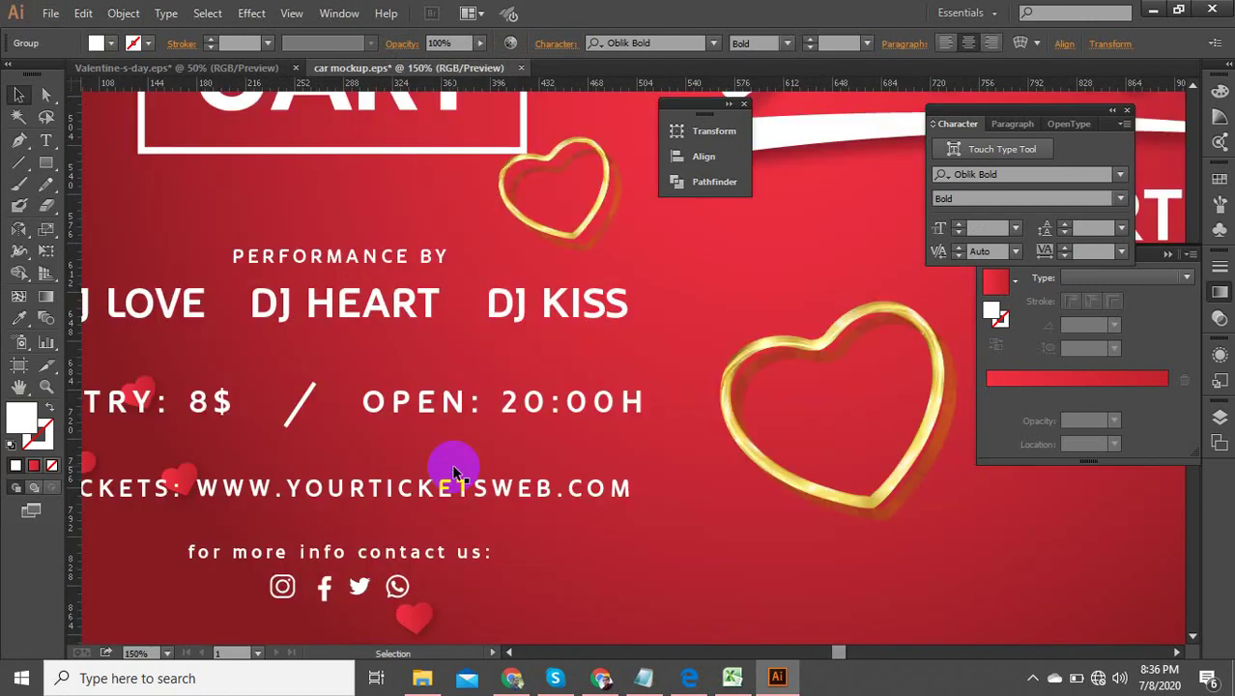
scroll(469, 474, down, 3)
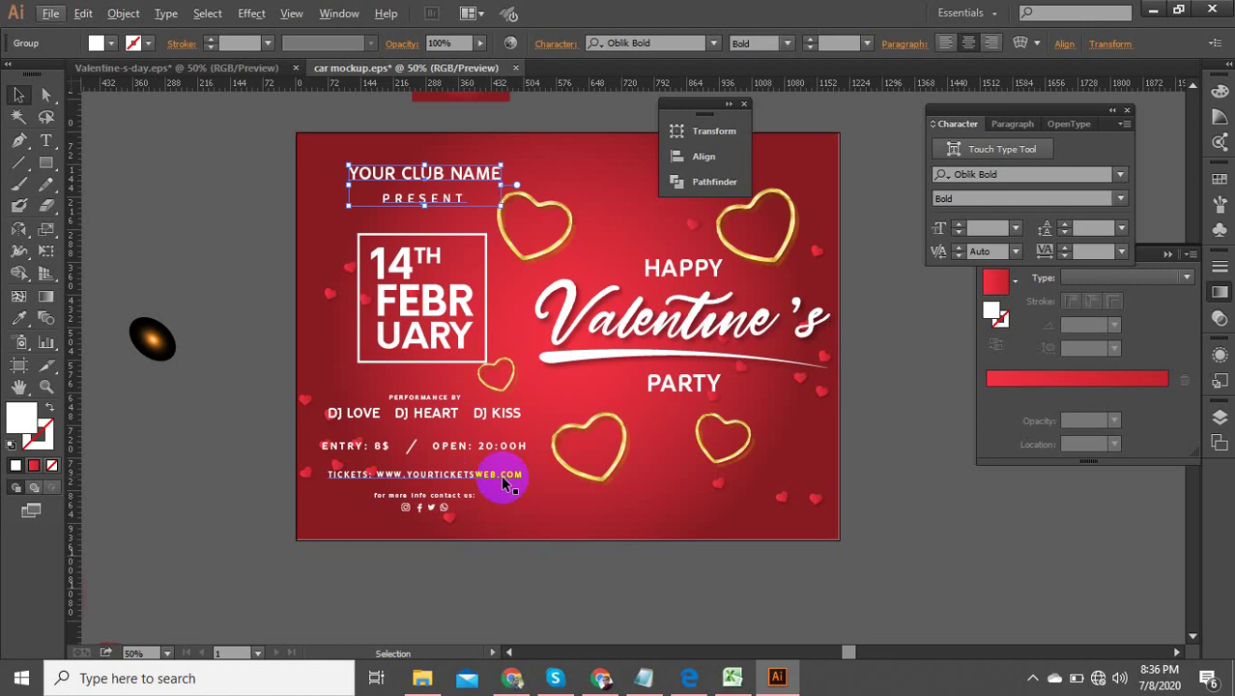
scroll(512, 482, down, 2)
drag(400, 499, 456, 470)
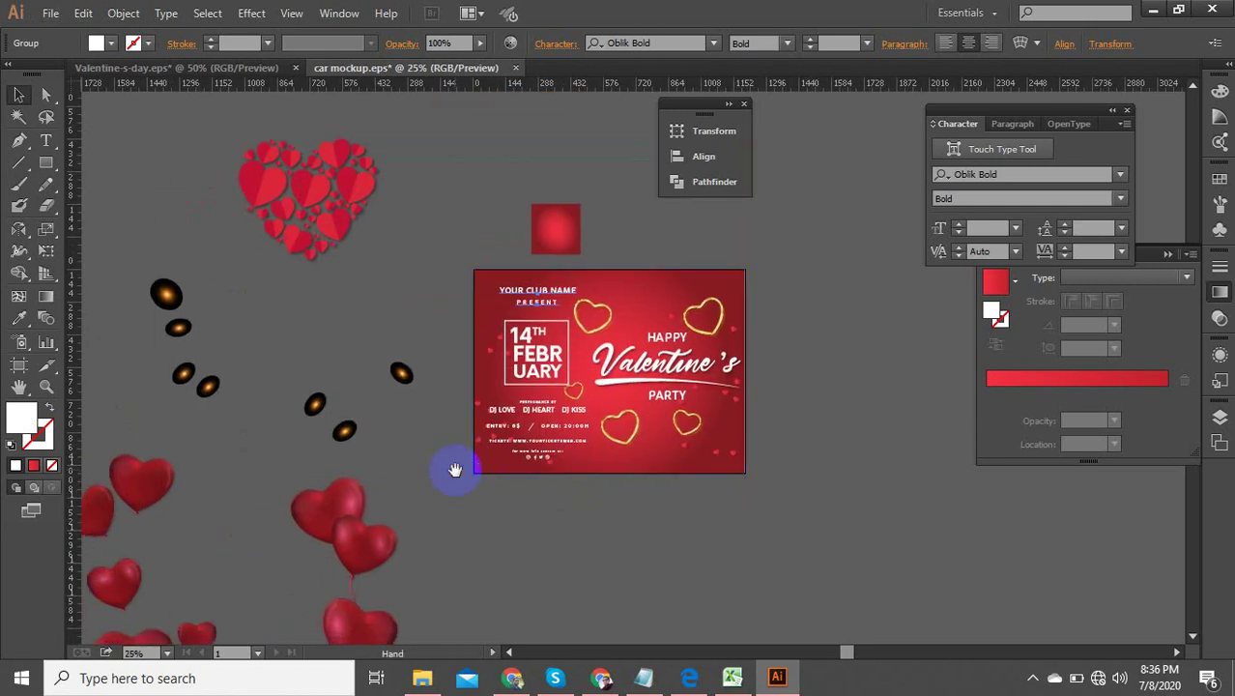
click(400, 504)
drag(400, 505, 441, 474)
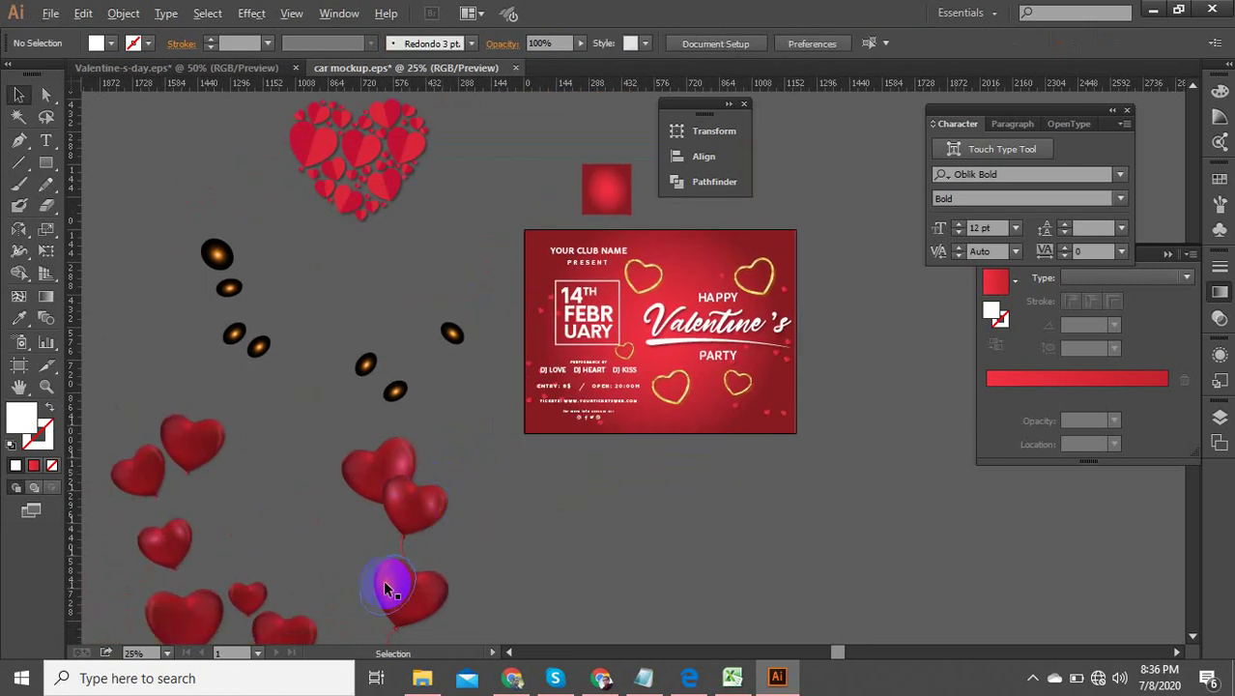
scroll(387, 589, up, 1)
click(438, 498)
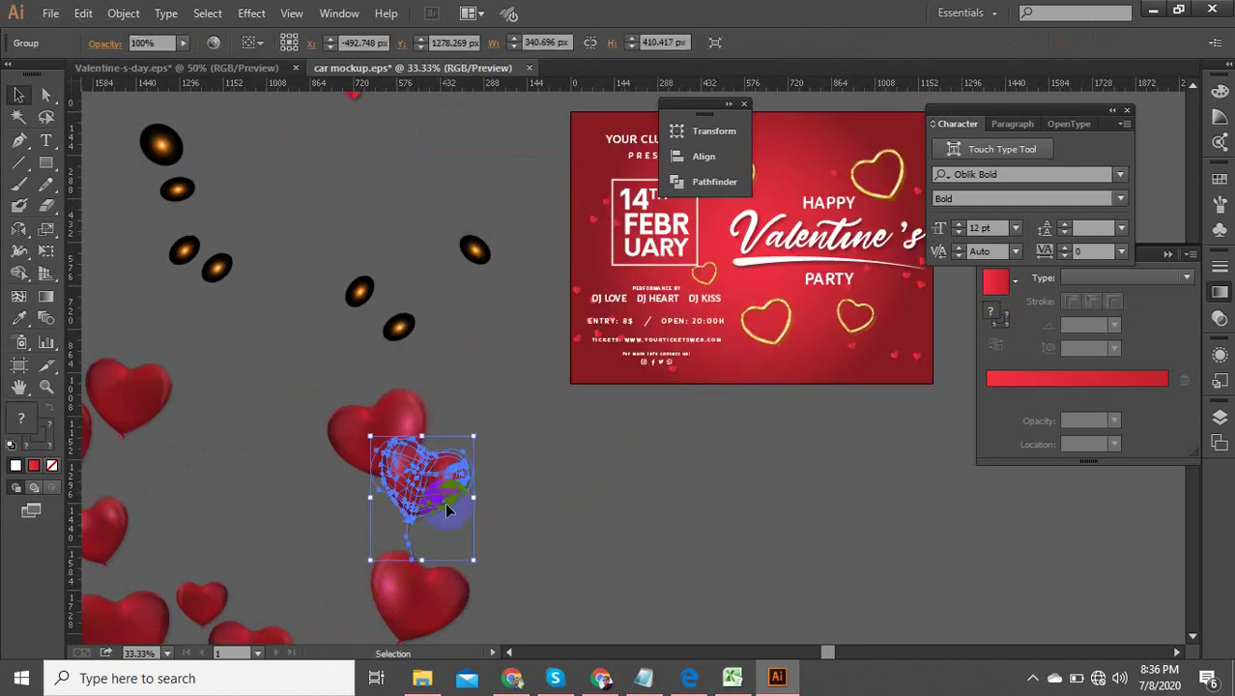
drag(447, 510, 571, 333)
Scale the heart balloon to about 217 × 261 px and position it between the two lower gold hearts, string ending at the artboard's lower edge.
scroll(580, 392, up, 4)
key(space)
scroll(521, 386, down, 3)
scroll(513, 404, up, 1)
drag(510, 399, 510, 372)
click(618, 544)
scroll(537, 387, up, 2)
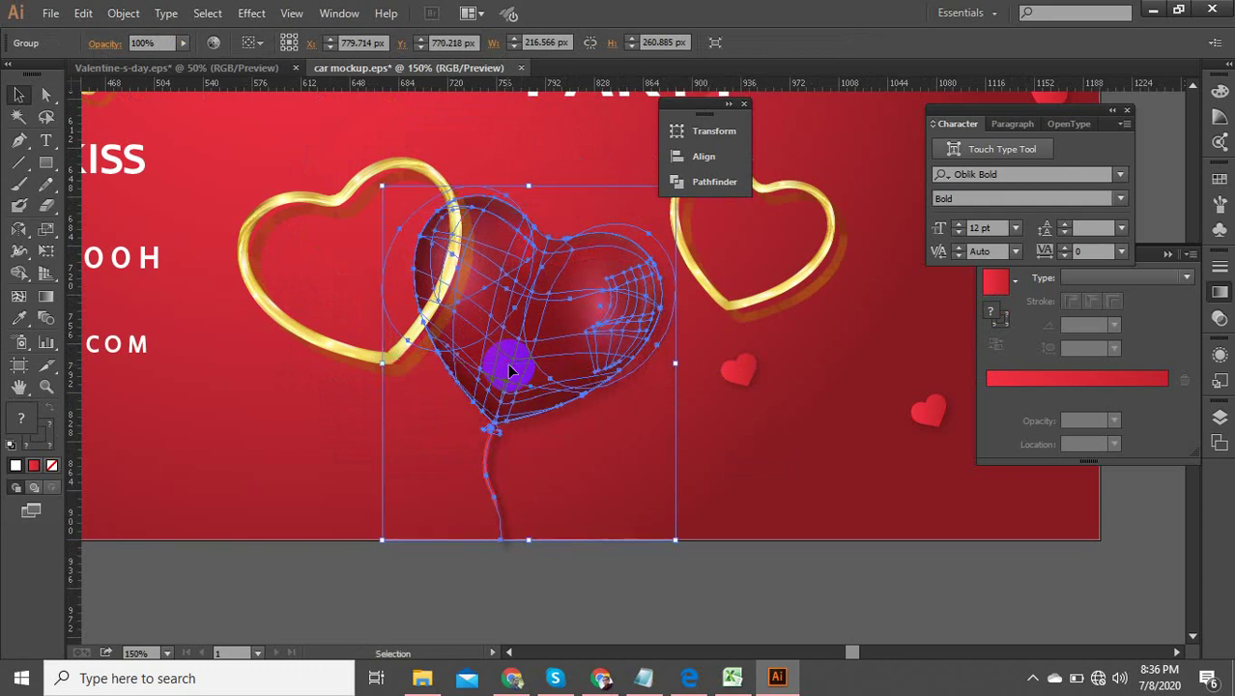
click(549, 600)
Duplicate the heart balloon horizontally to the left, to about X 413 px, behind the opening time and ticket text.
scroll(593, 585, down, 3)
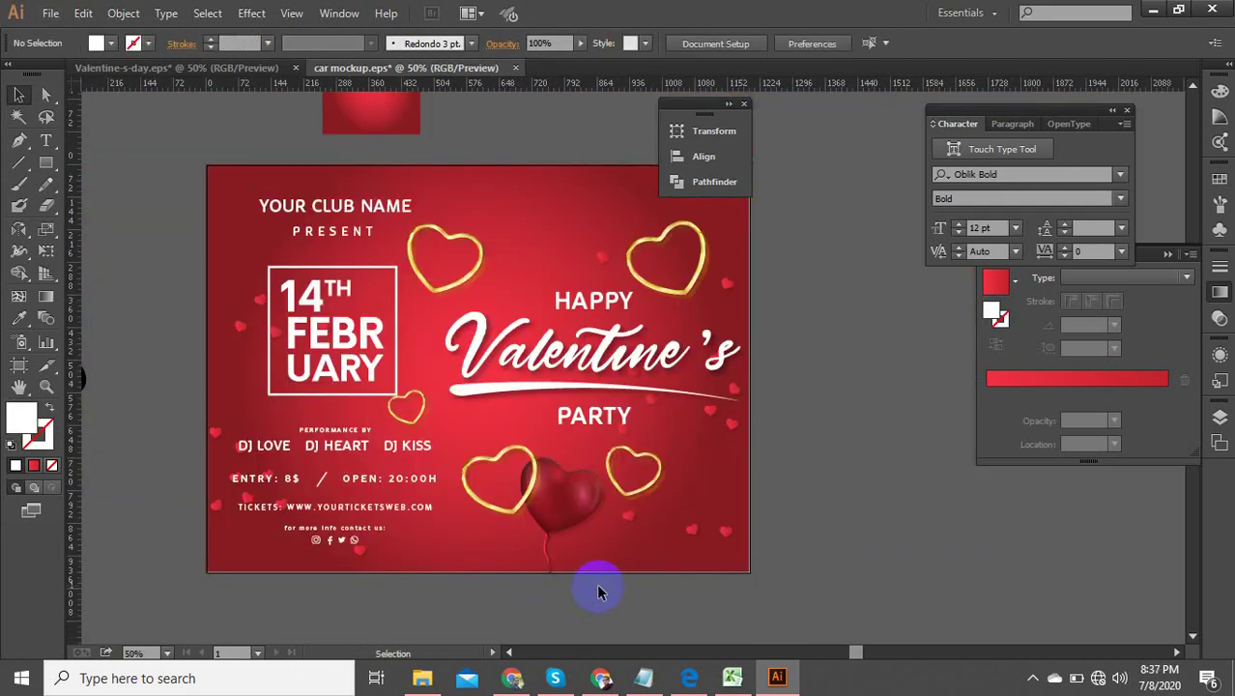
scroll(588, 578, up, 3)
scroll(662, 483, down, 2)
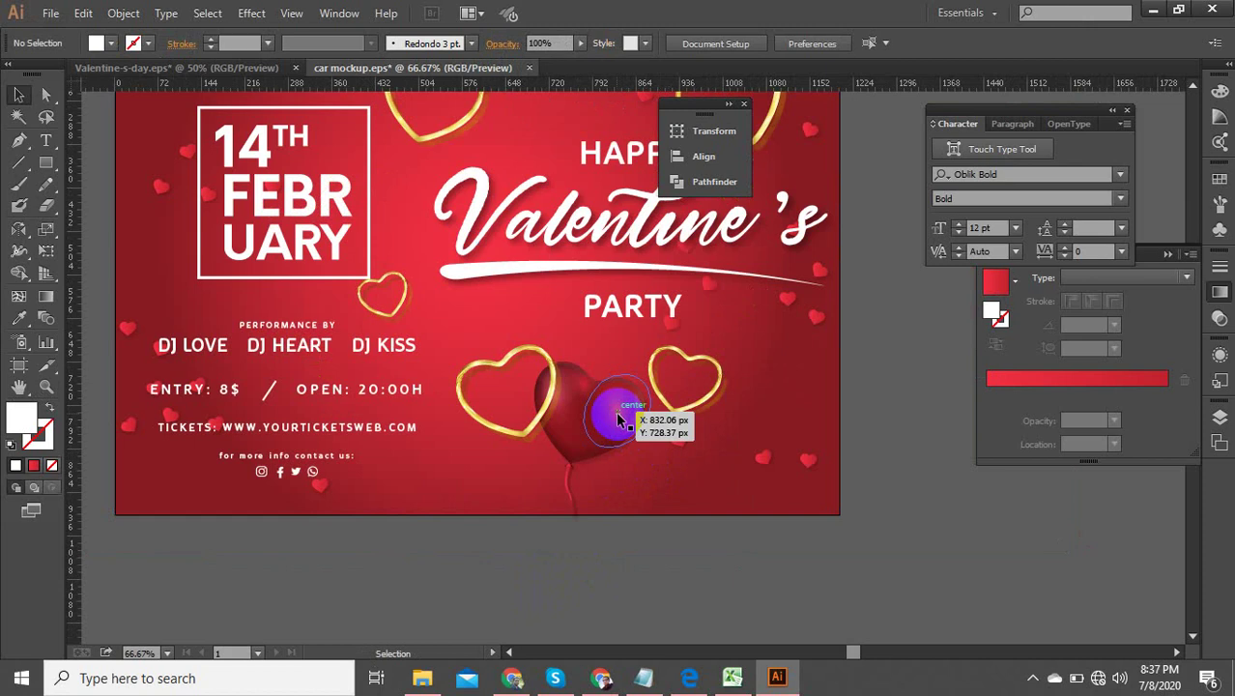
click(609, 415)
drag(605, 413, 381, 413)
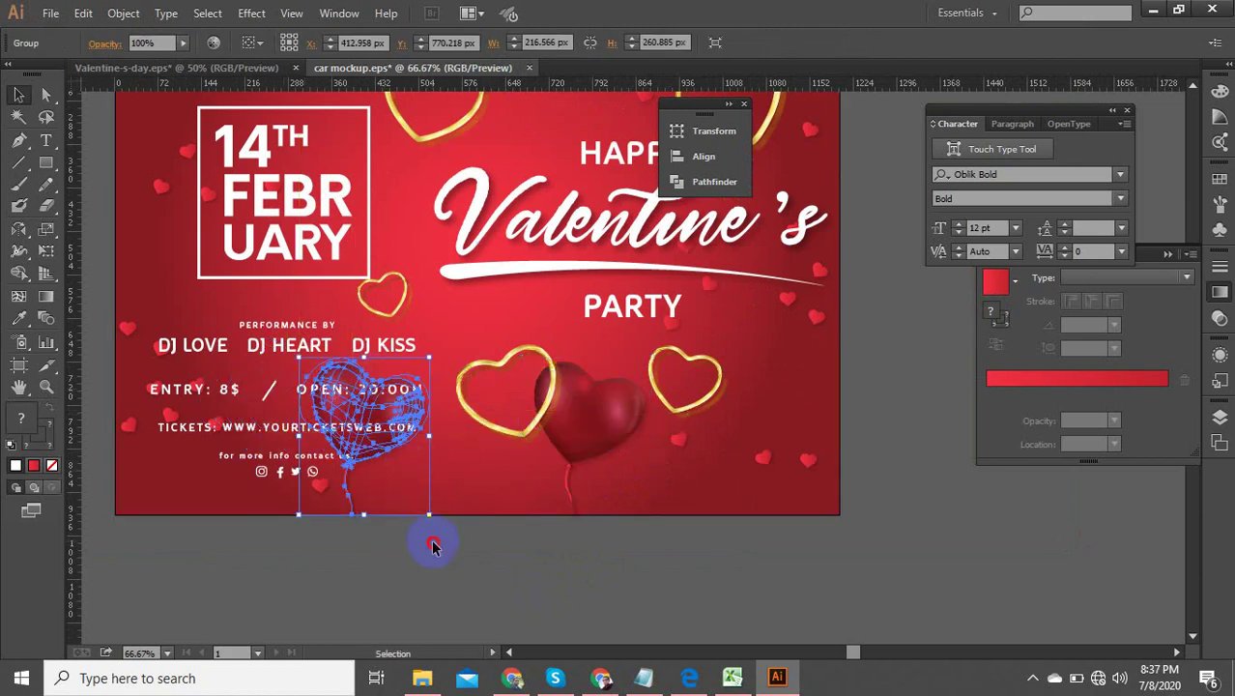
click(527, 565)
Place another heart balloon at the date box's lower left corner.
scroll(365, 567, down, 2)
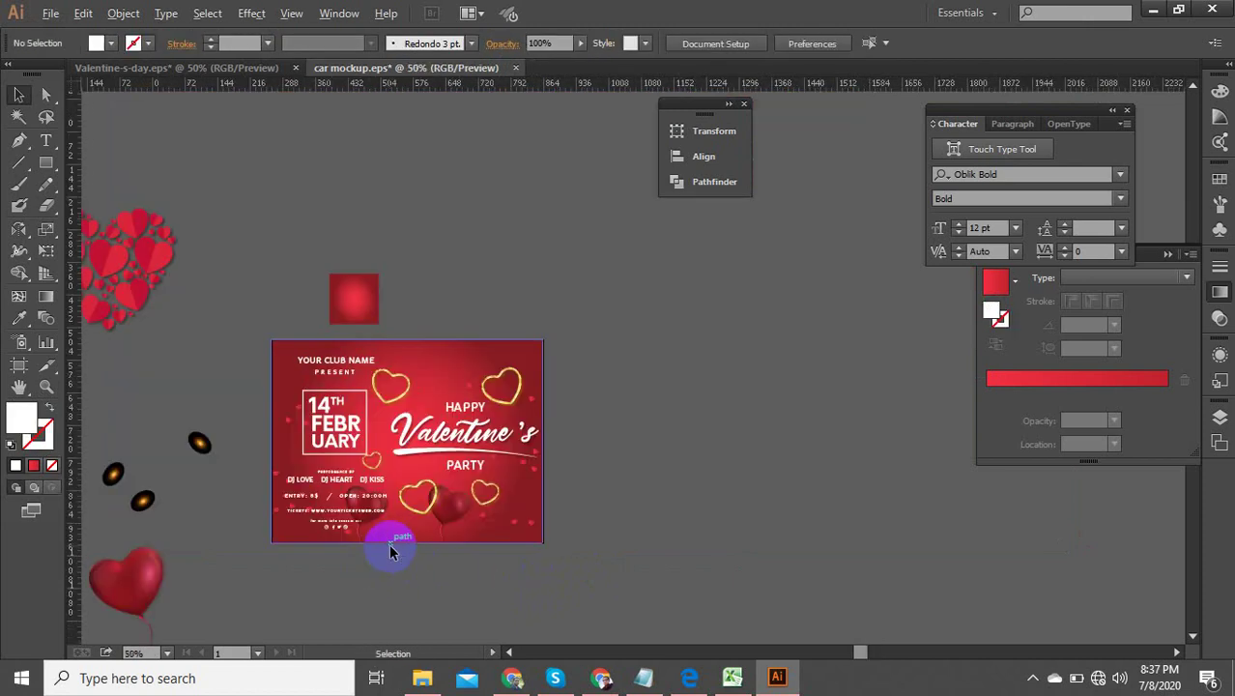
scroll(389, 543, up, 1)
drag(353, 459, 637, 382)
drag(654, 305, 221, 360)
click(133, 423)
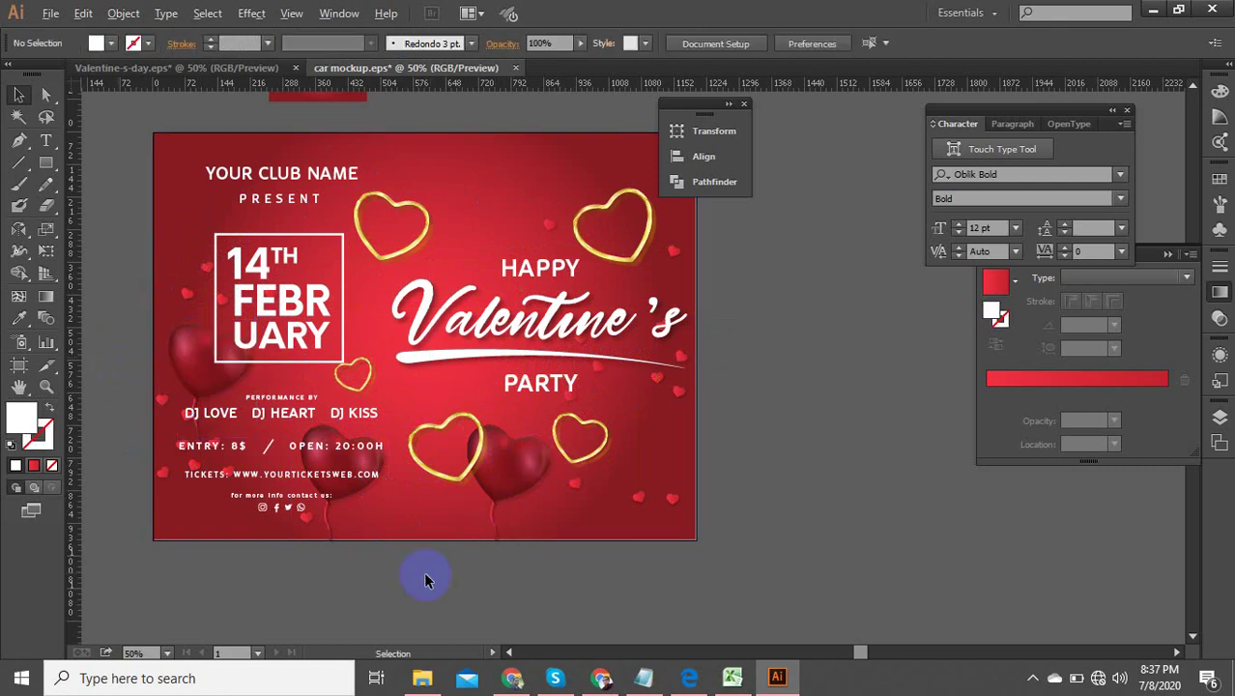
Copy the heart balloon beside the date box to above HAPPY and adjust it between the two upper gold hearts.
scroll(423, 597, down, 2)
scroll(426, 592, up, 3)
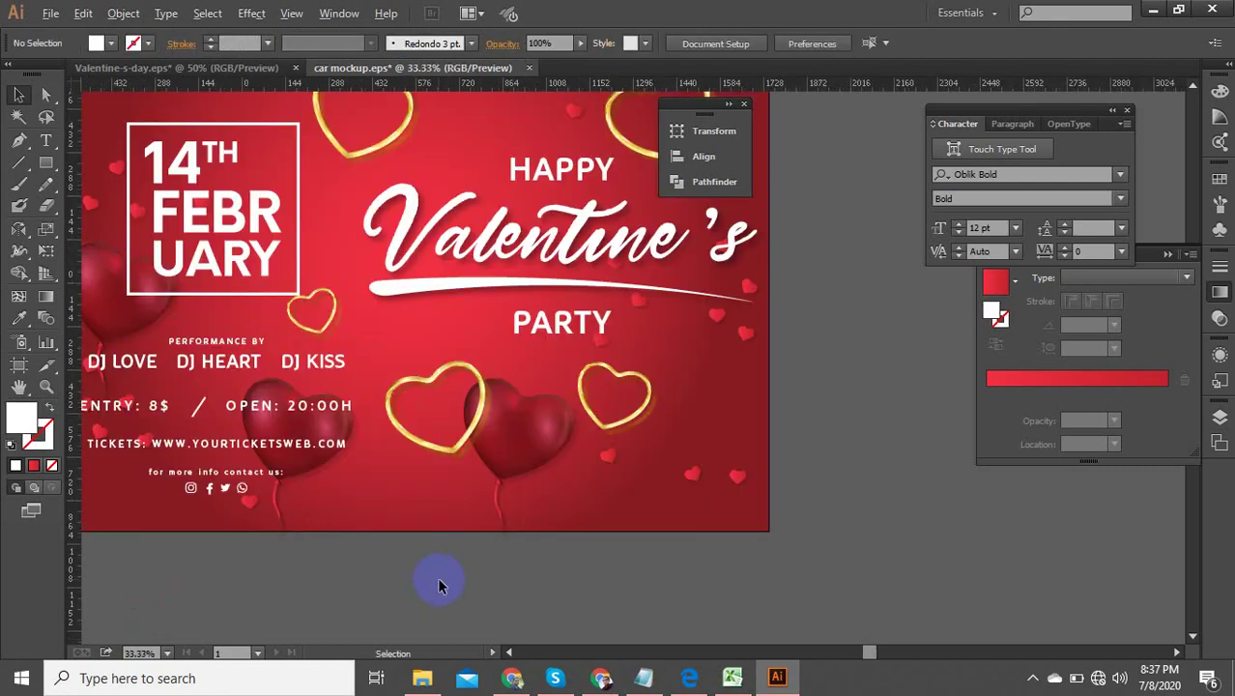
scroll(434, 578, down, 2)
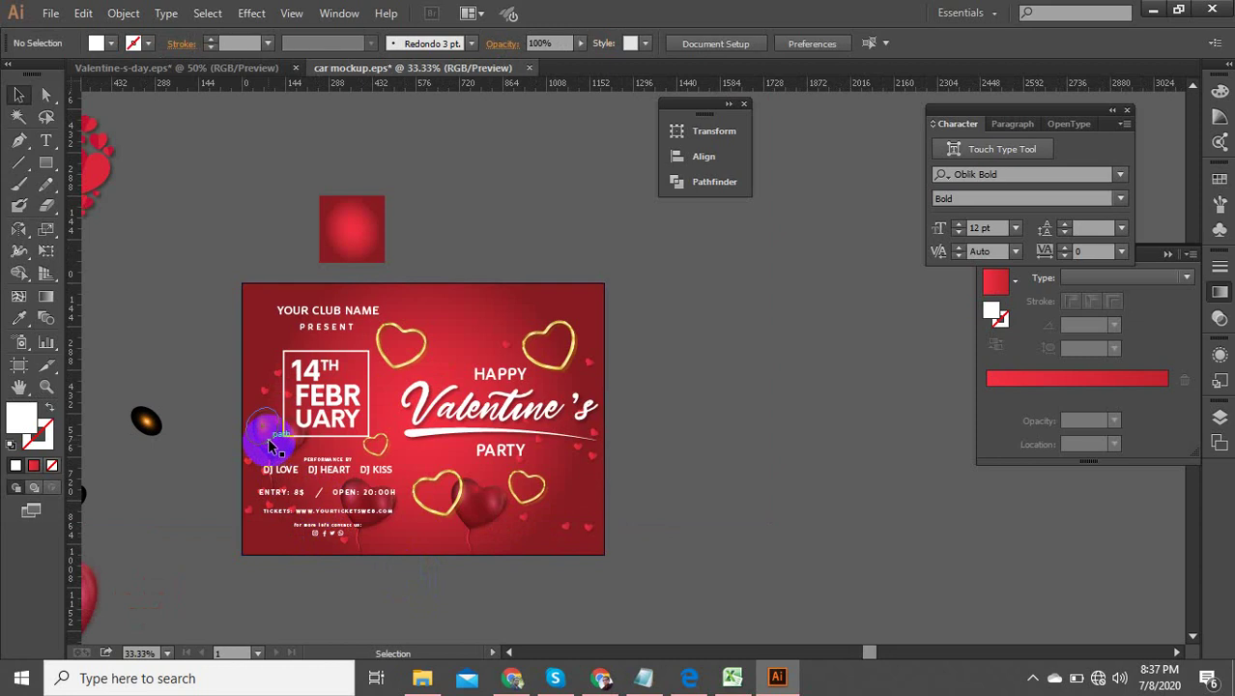
drag(273, 444, 465, 326)
click(781, 375)
scroll(480, 327, up, 2)
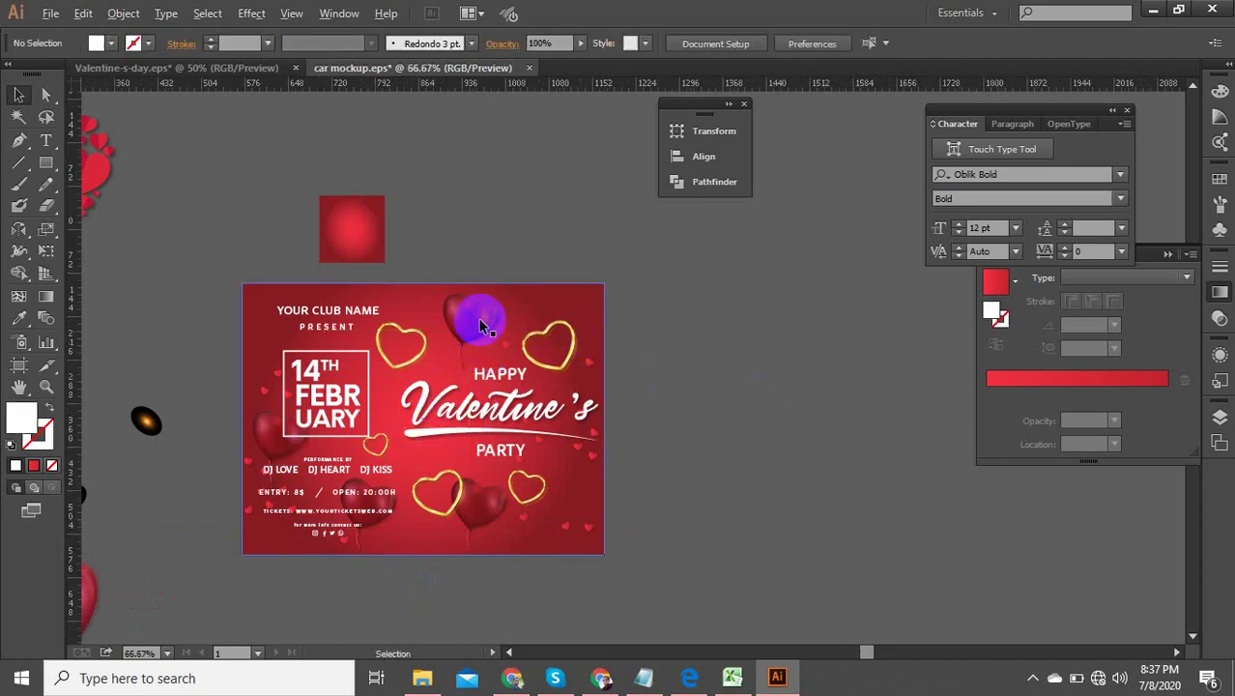
drag(390, 309, 447, 335)
click(741, 384)
Save the design as an Illustrator EPS file named Valentine-s-day in the UPLABS > Landing Page > Valentine-s-day folder.
scroll(721, 512, down, 2)
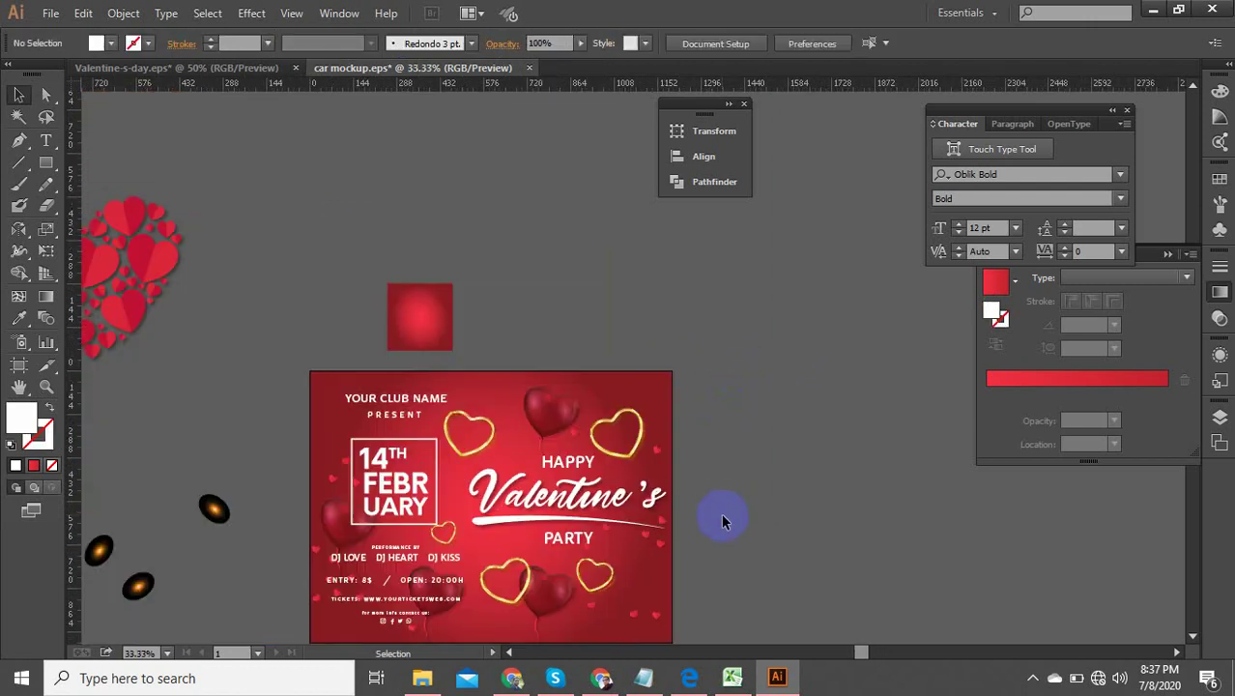
drag(786, 533, 723, 491)
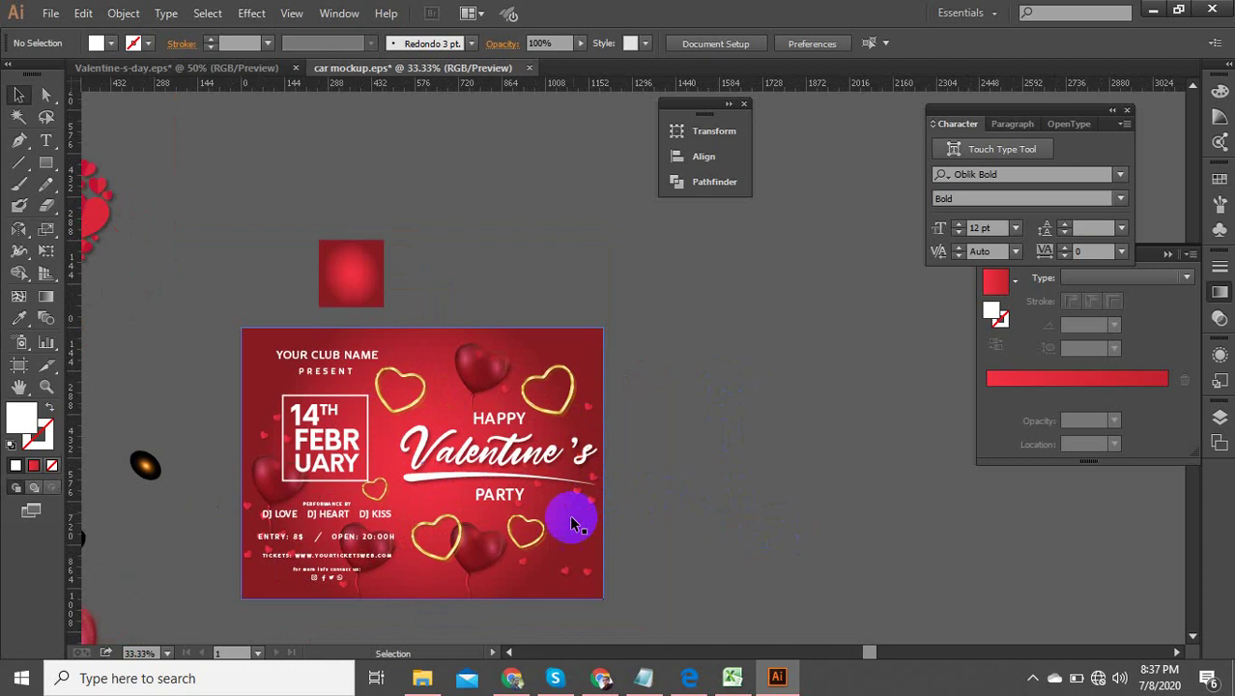
drag(703, 499, 705, 458)
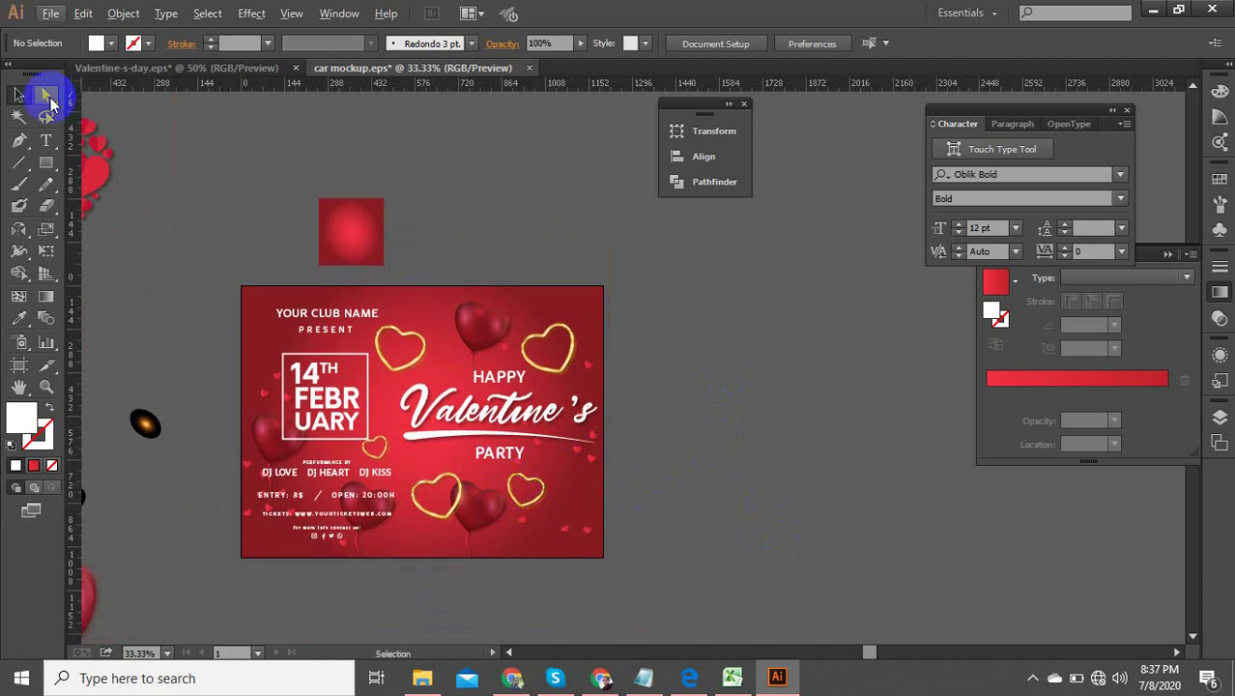
click(52, 13)
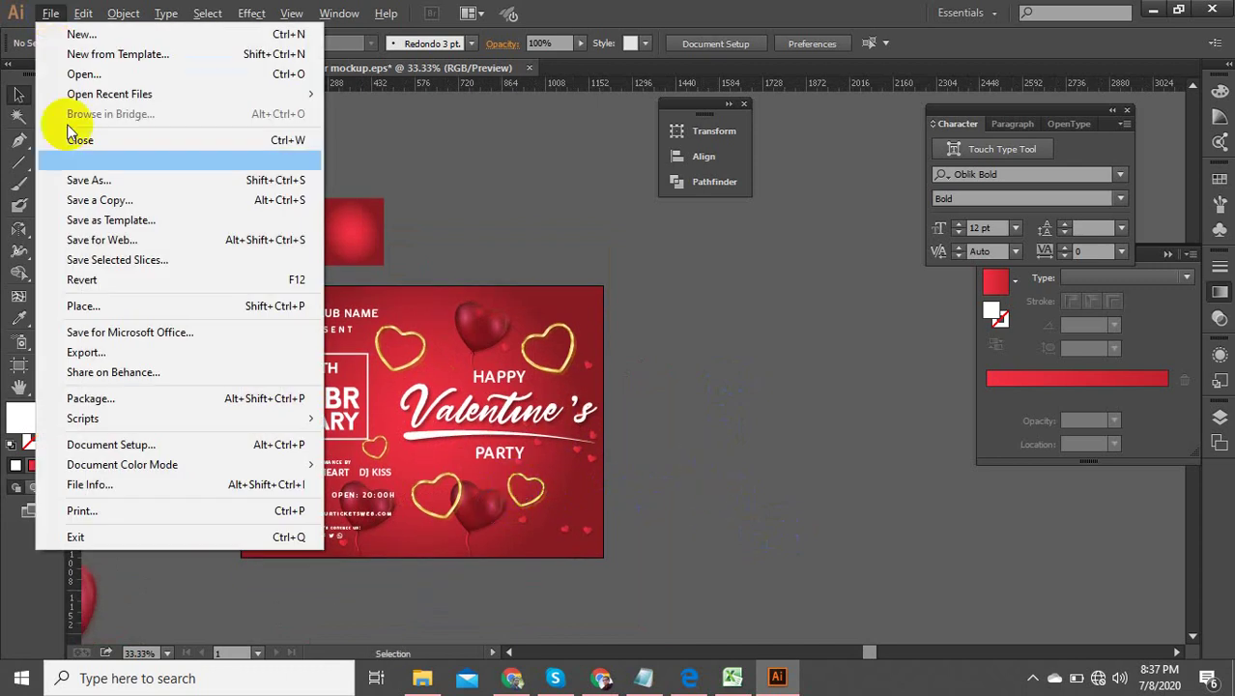
click(99, 180)
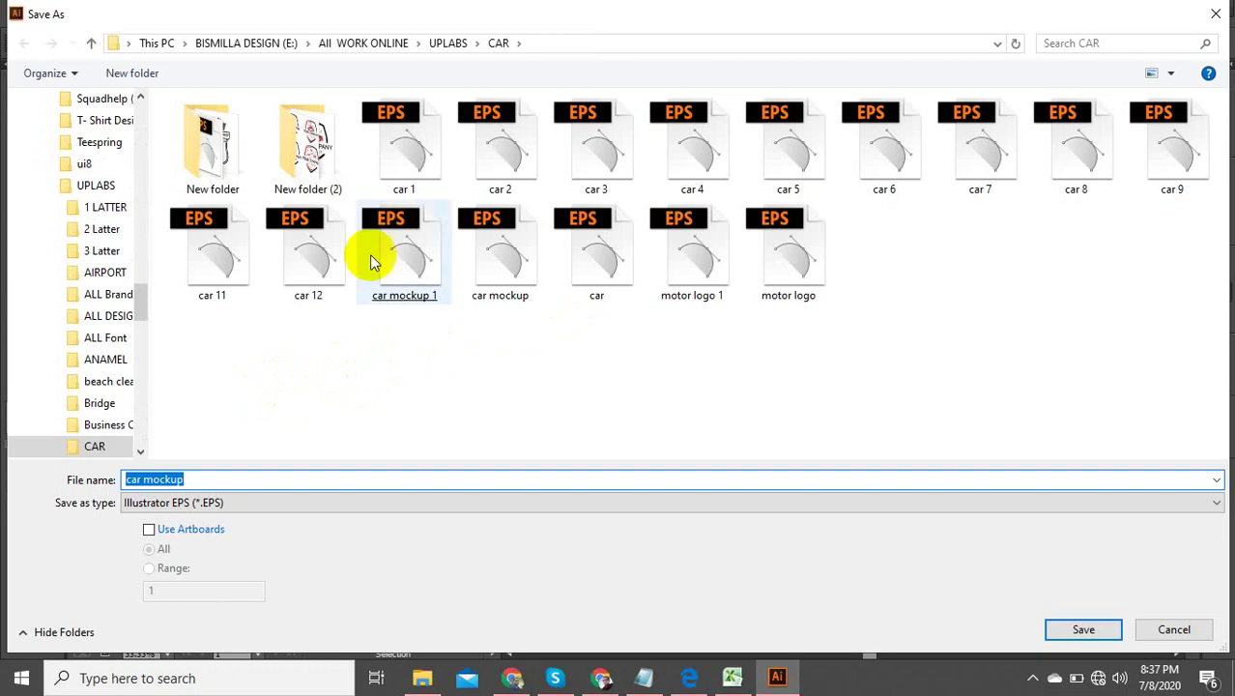
click(438, 42)
scroll(638, 348, down, 3)
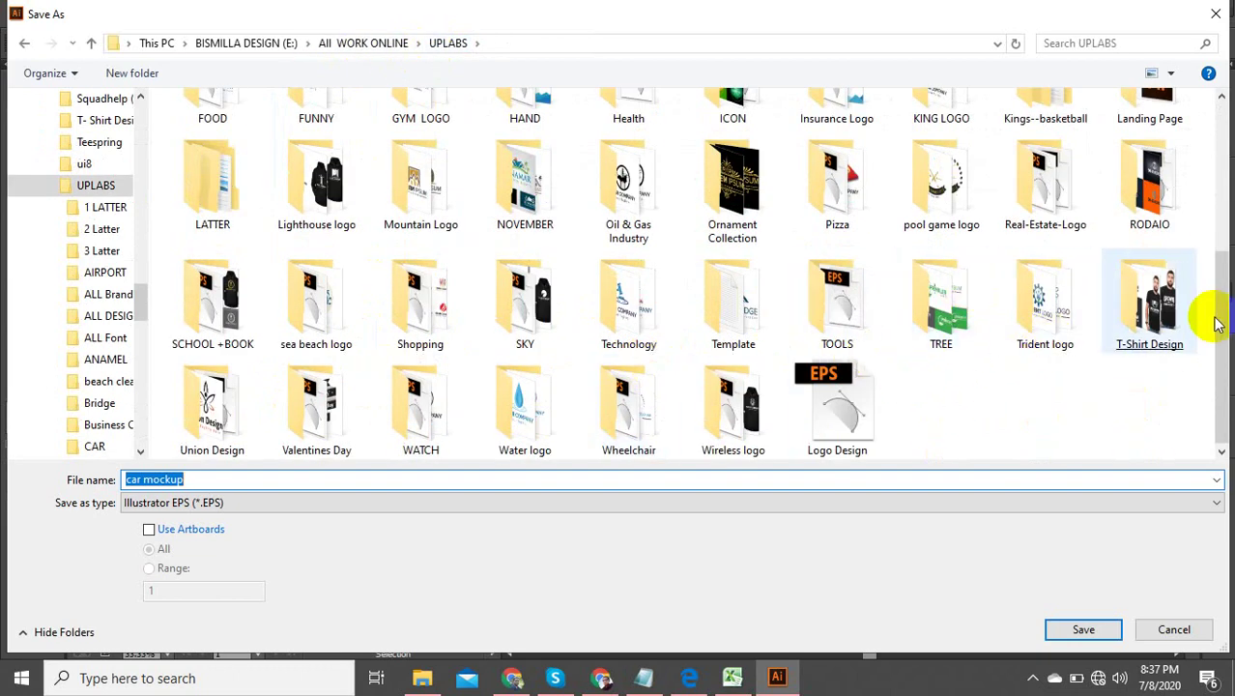
drag(1219, 343, 1214, 284)
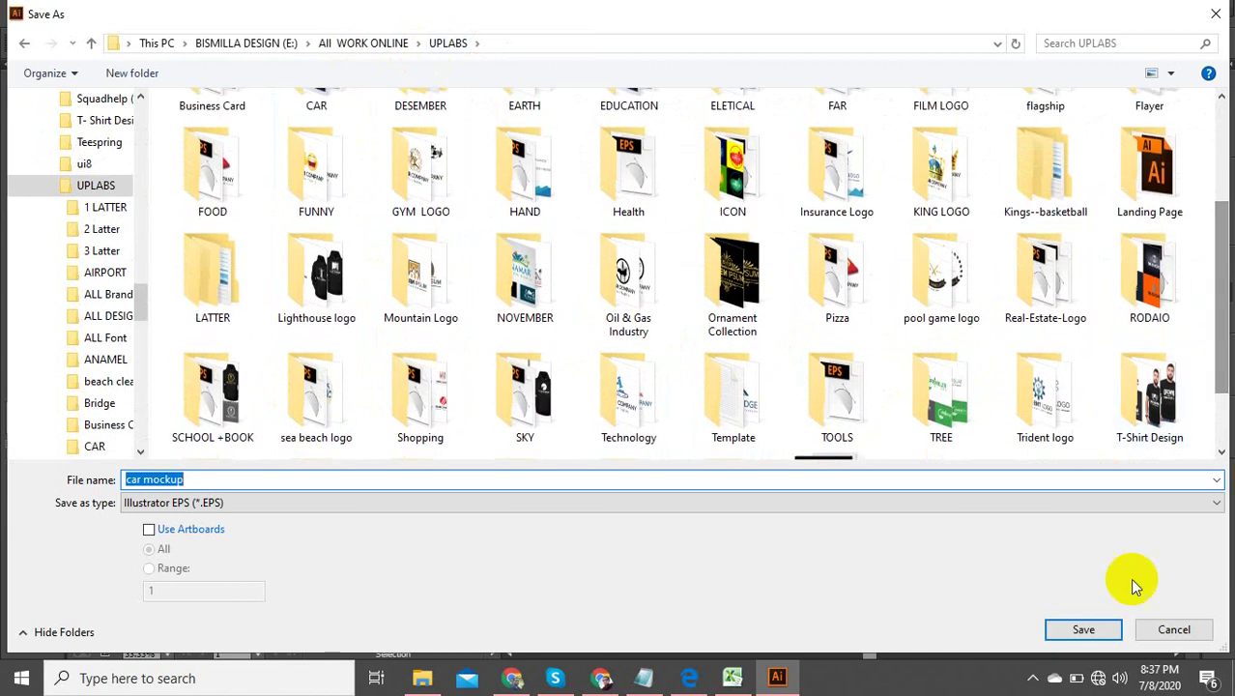
click(1030, 676)
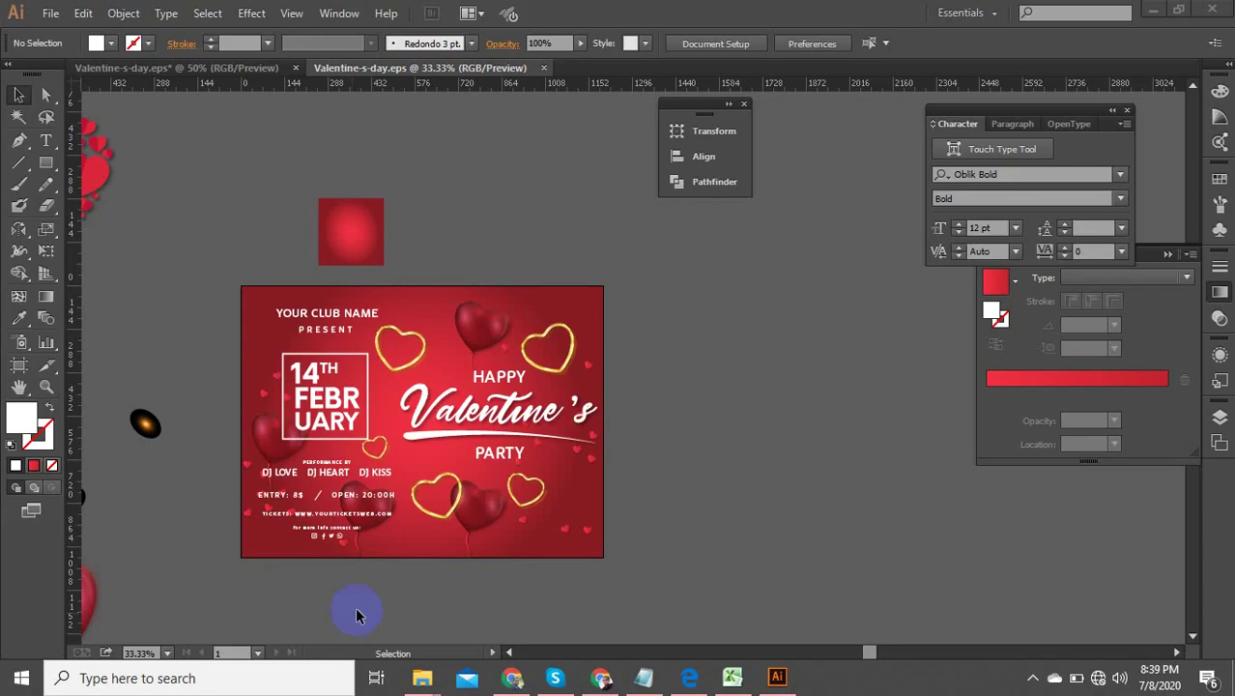
Delete the spare hearts, balloons, flares and red gradient square outside the artboard, and select the whole party design.
scroll(496, 475, down, 2)
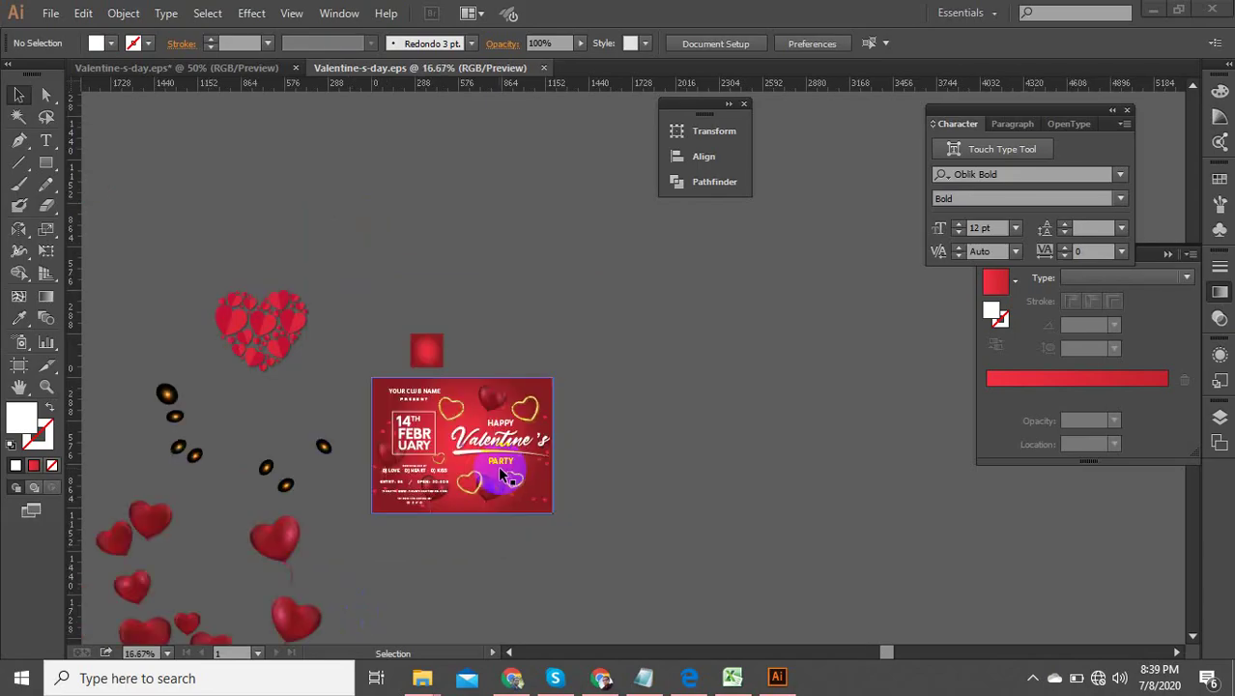
drag(444, 493, 576, 397)
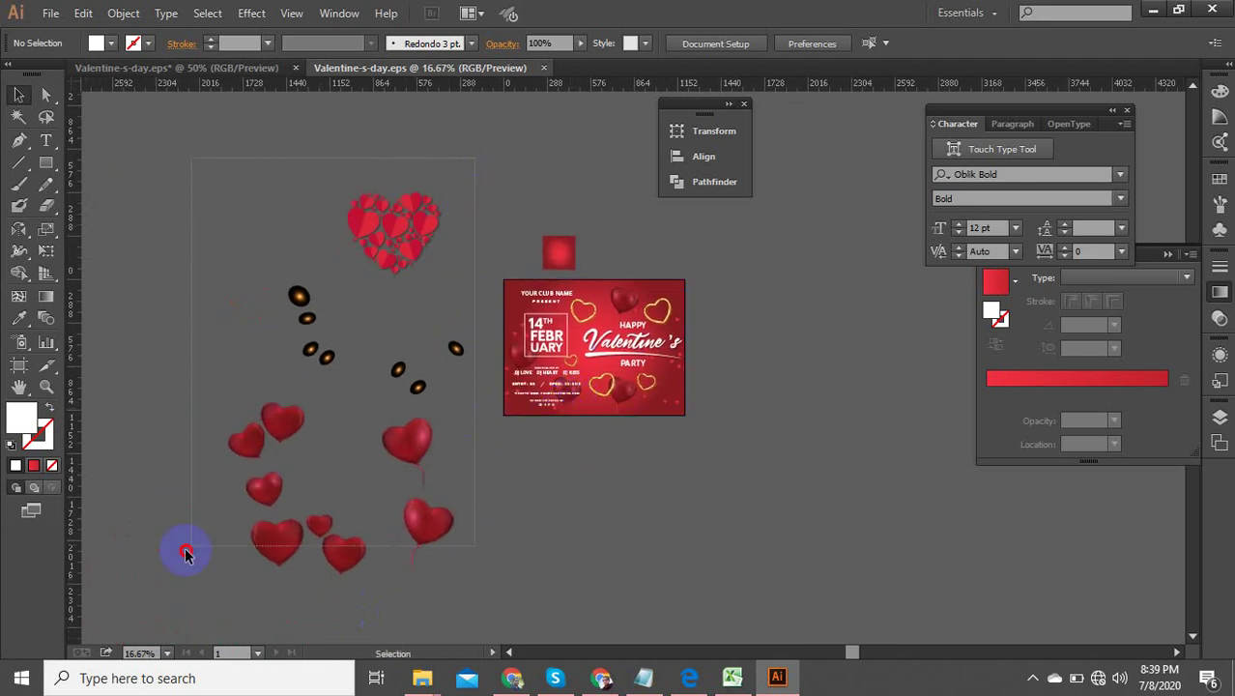
drag(187, 553, 246, 543)
key(Delete)
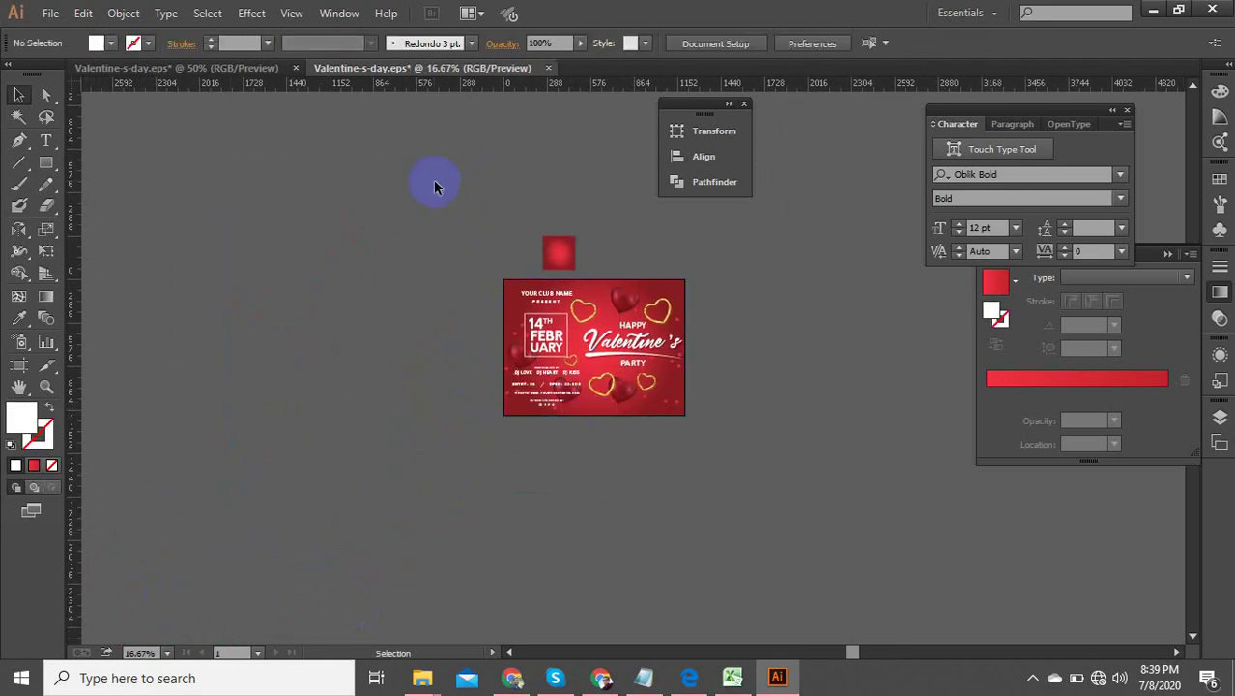
key(Delete)
drag(646, 254, 441, 491)
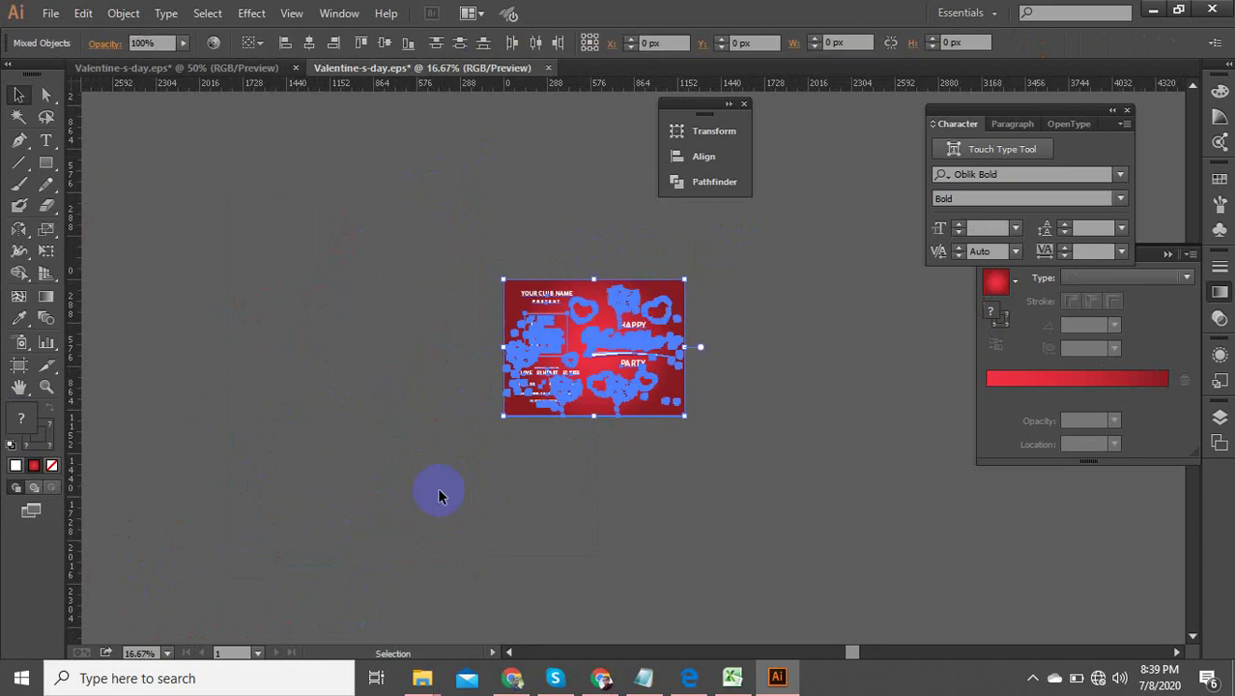
scroll(794, 340, up, 1)
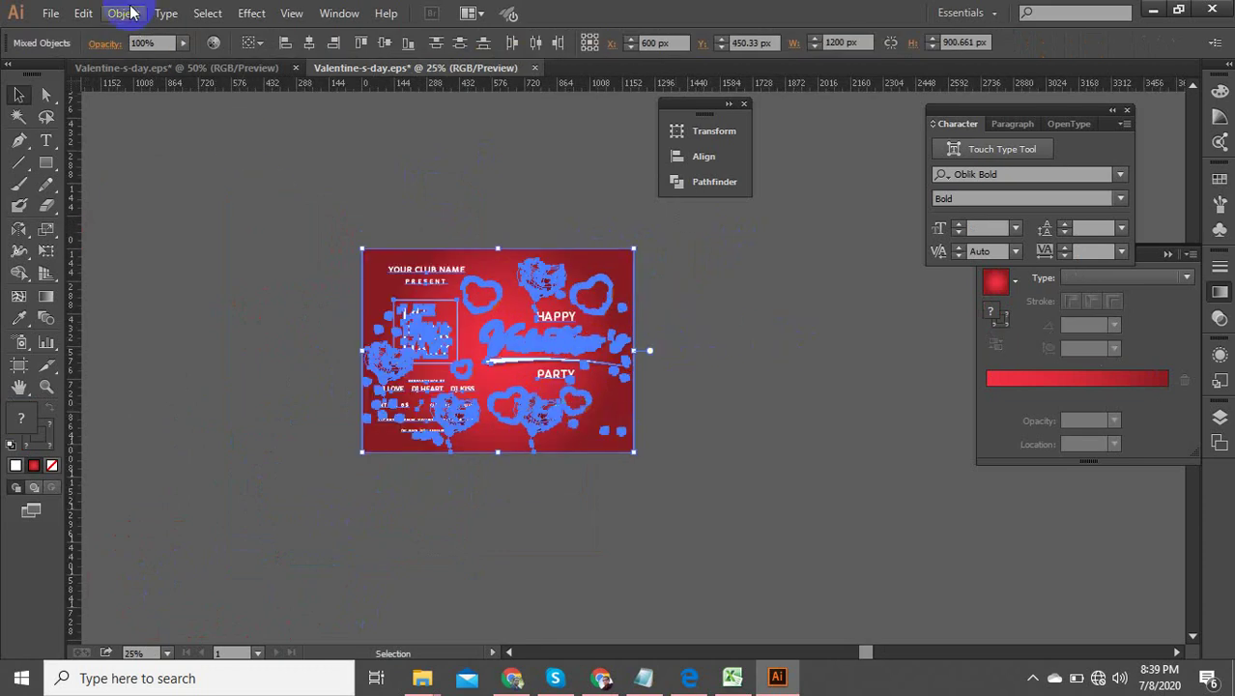
Save the cleaned-up design as a separate Illustrator CC EPS file named Valentine-s-day 1 in the same folder.
click(49, 14)
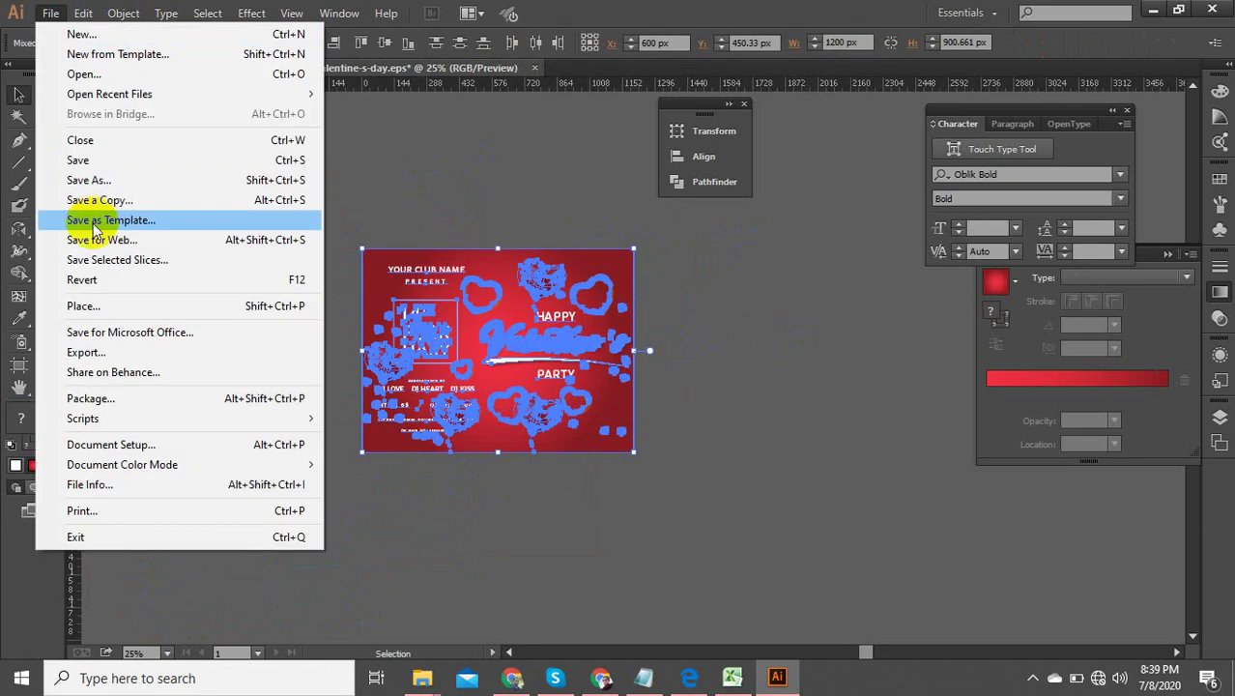
click(131, 182)
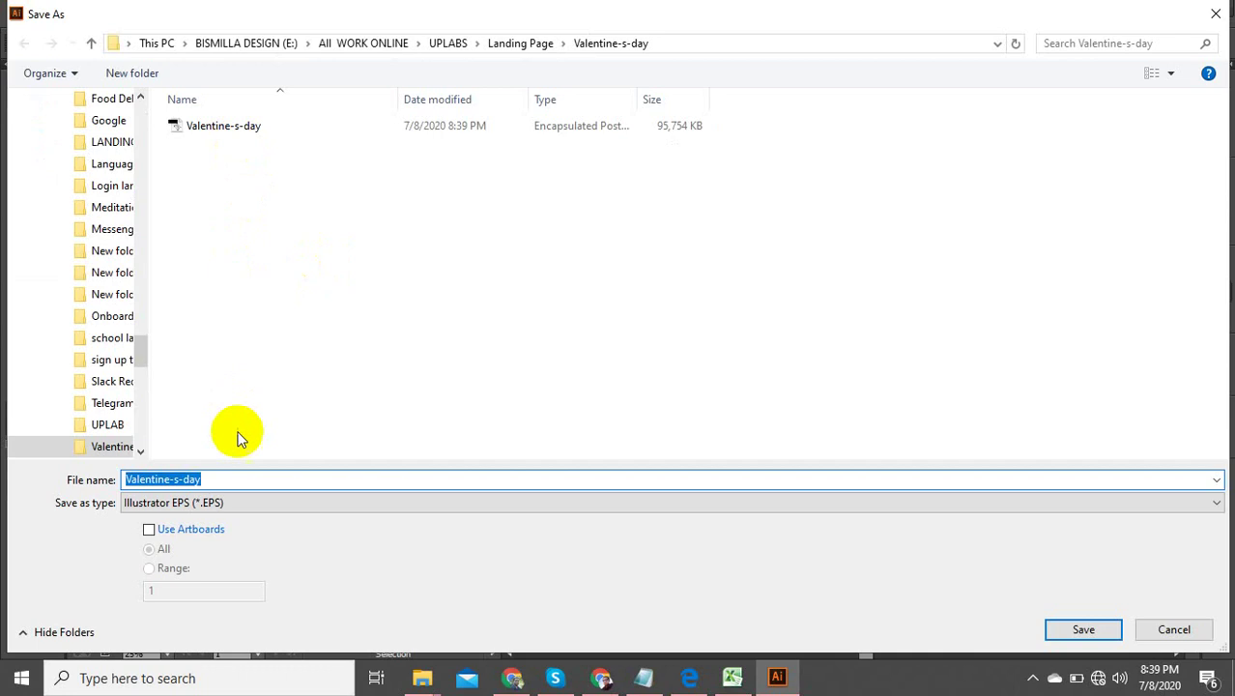
click(227, 476)
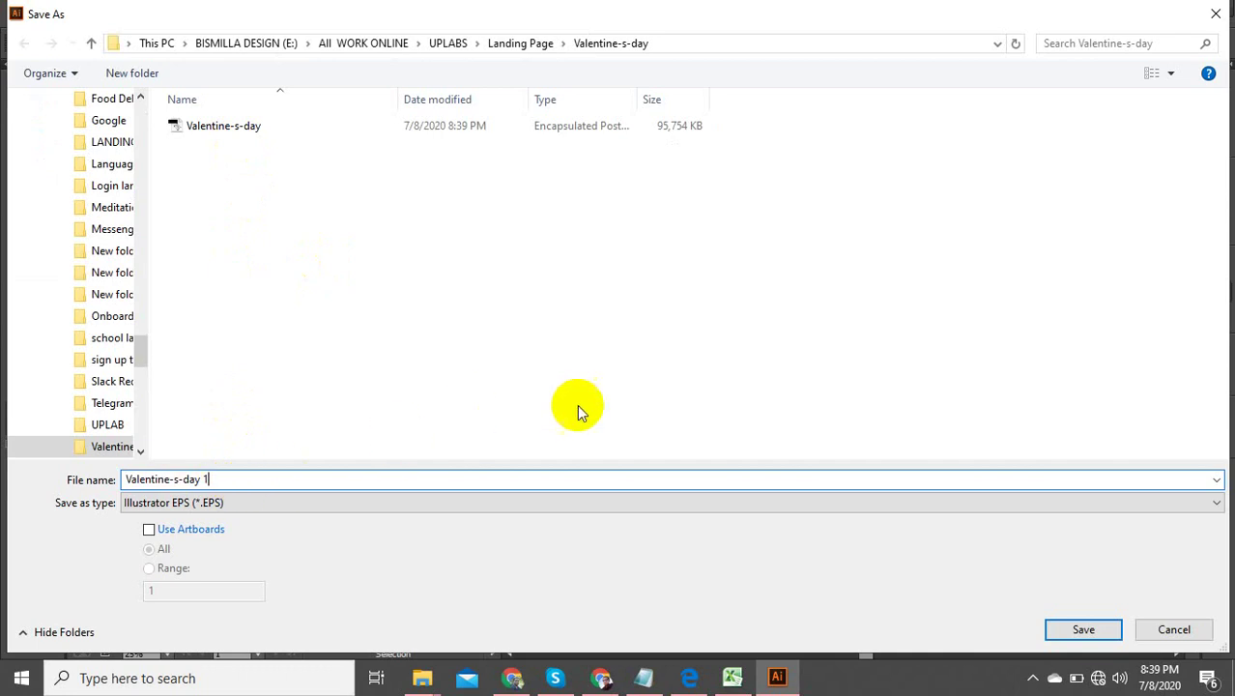
click(1055, 630)
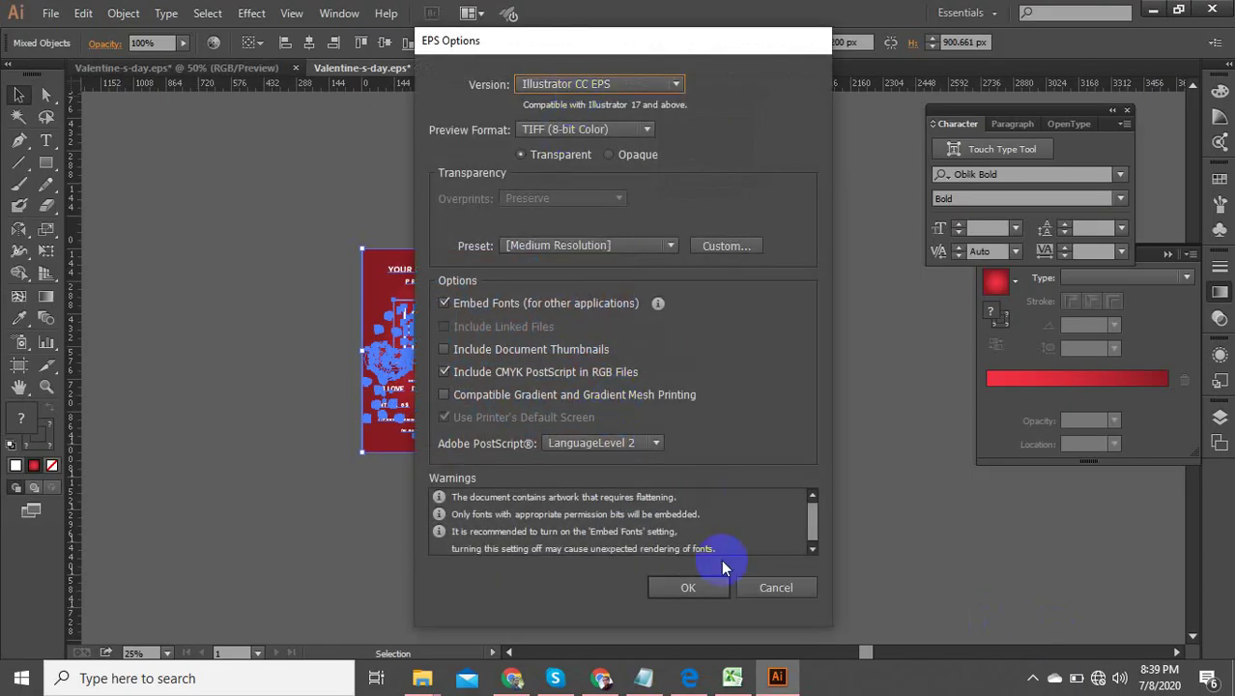
click(696, 597)
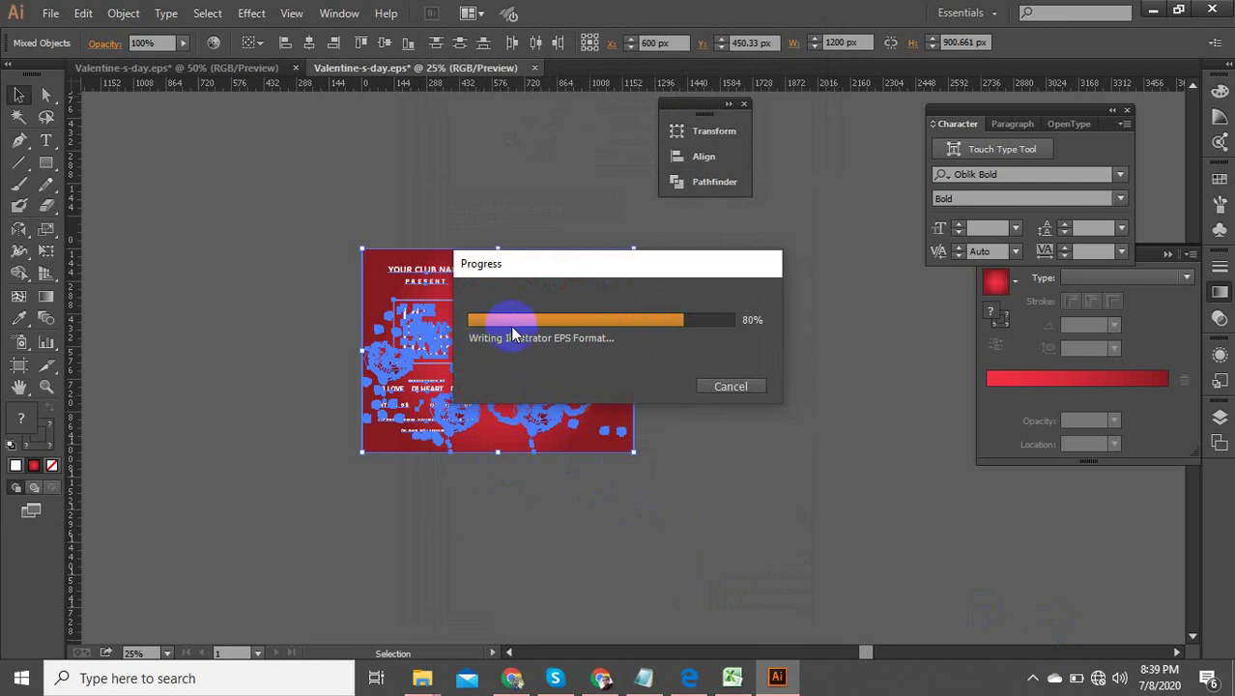
click(790, 314)
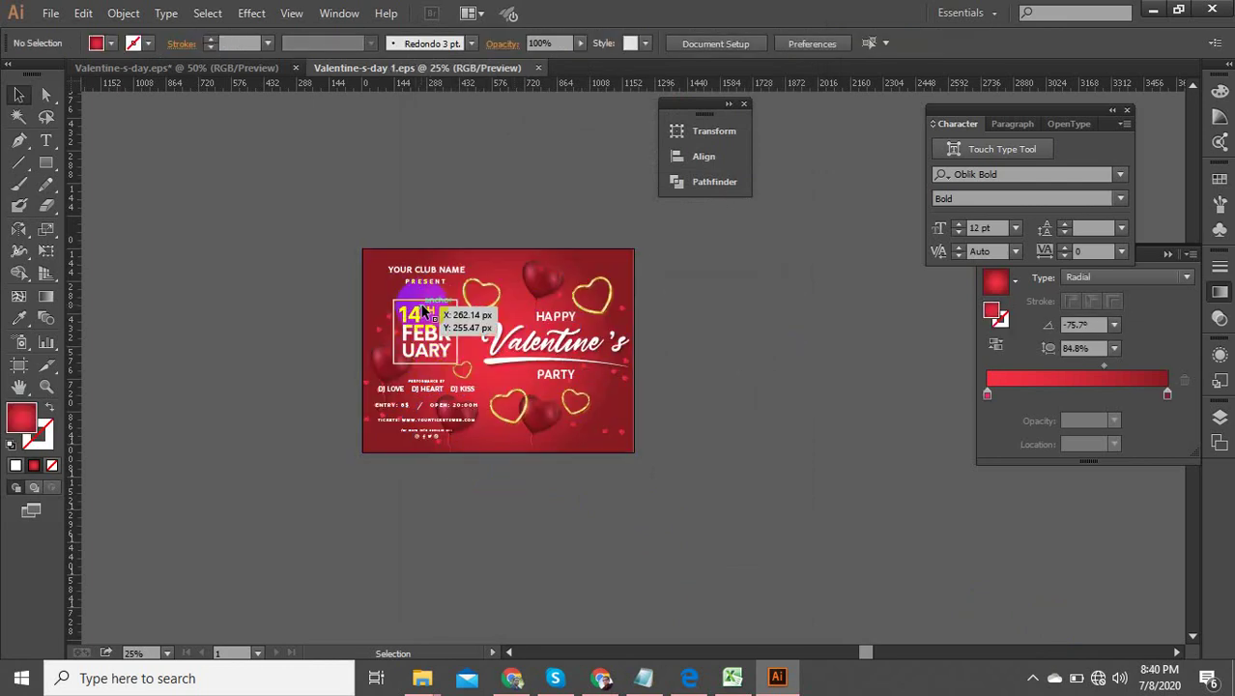
Duplicate the club name text group above the artboard and replace its heading with the font name "Oblik Bold".
scroll(432, 300, up, 1)
click(426, 261)
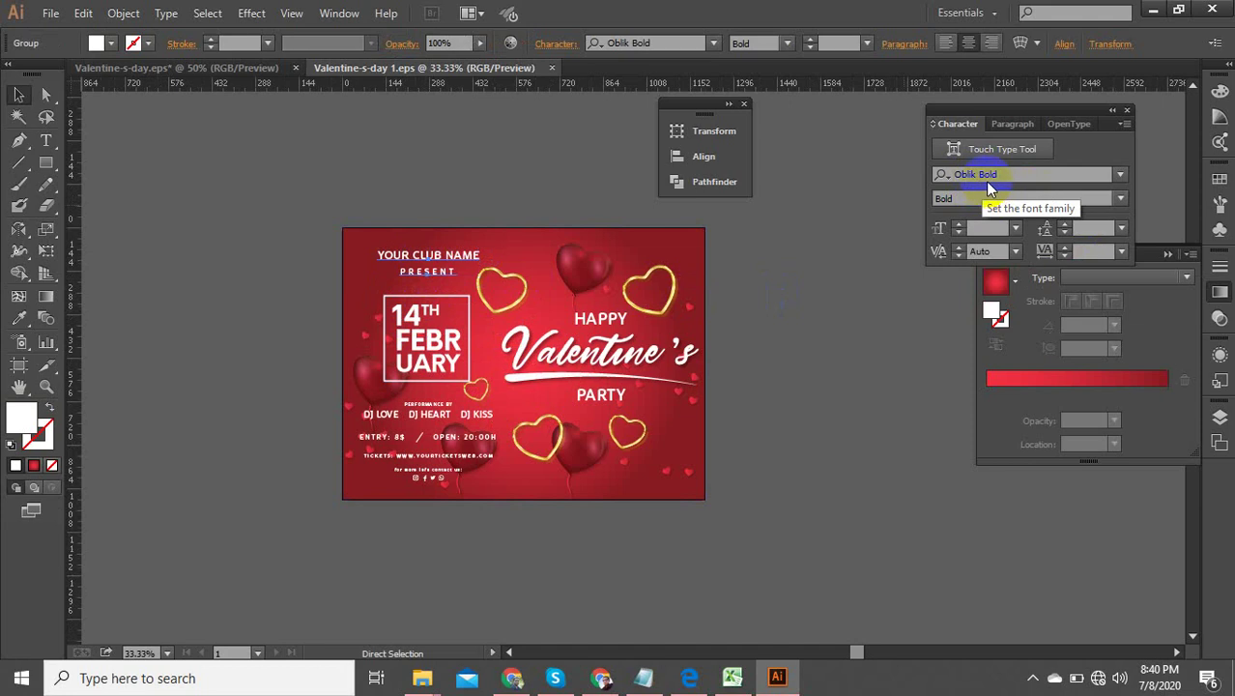
click(1097, 182)
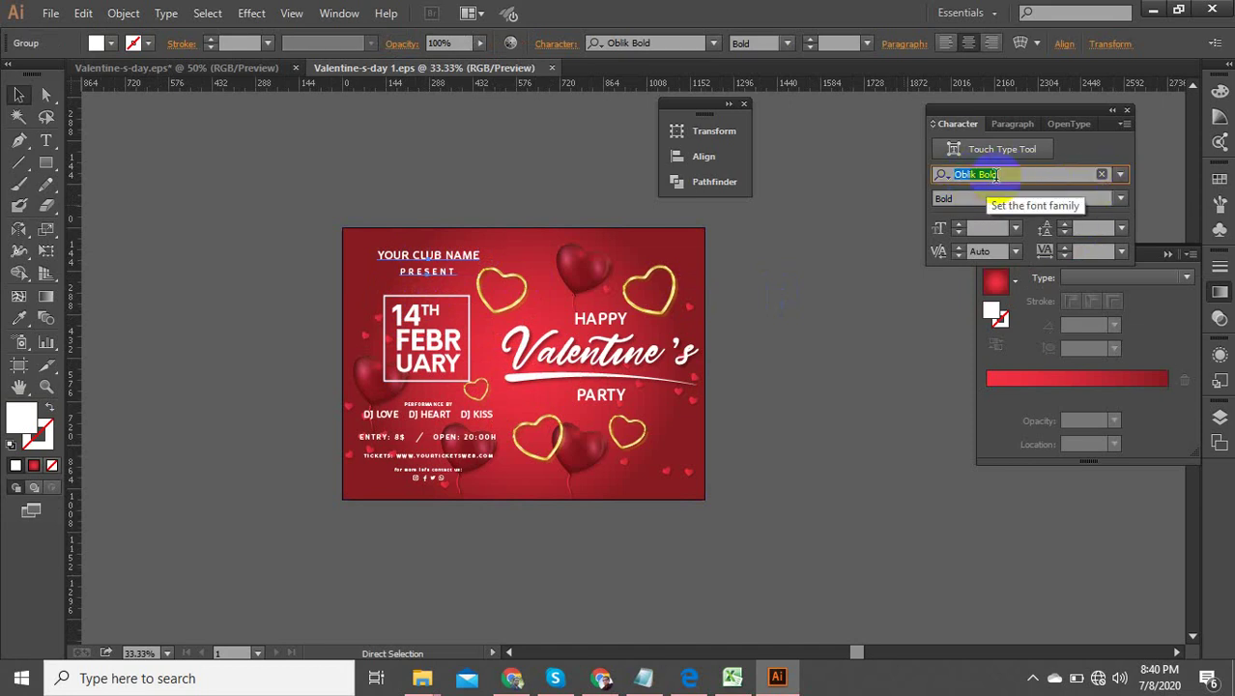
click(798, 276)
drag(421, 261, 443, 153)
double_click(445, 150)
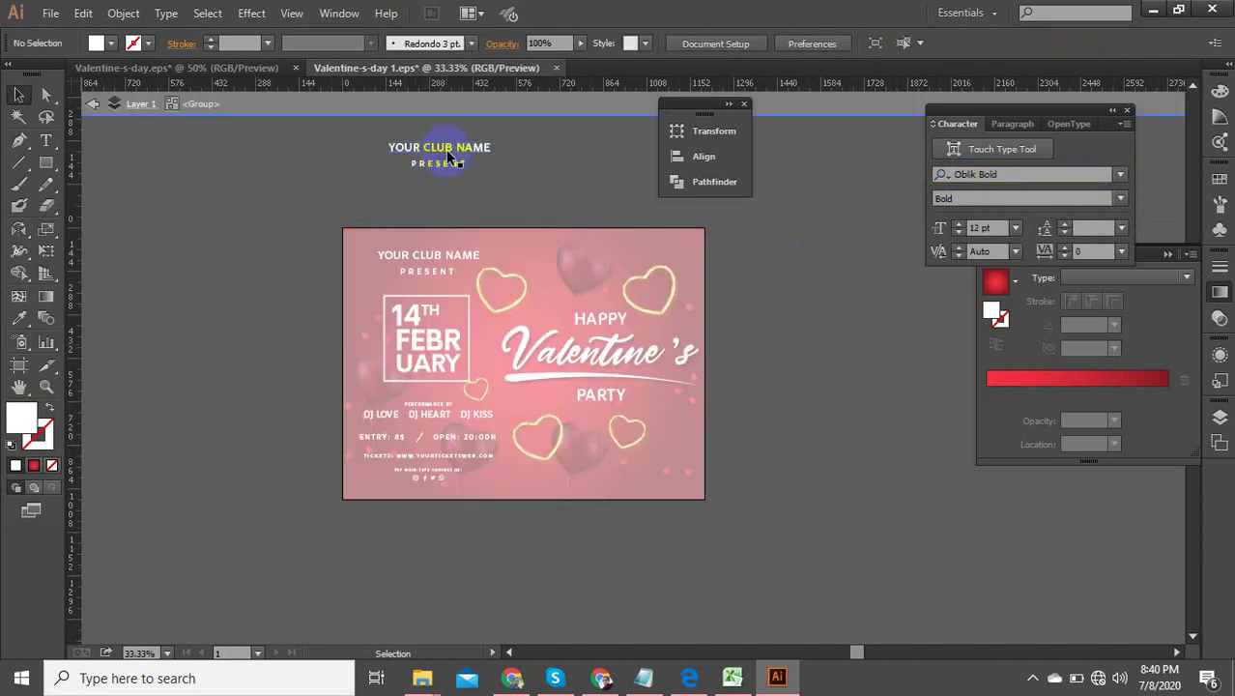
double_click(450, 154)
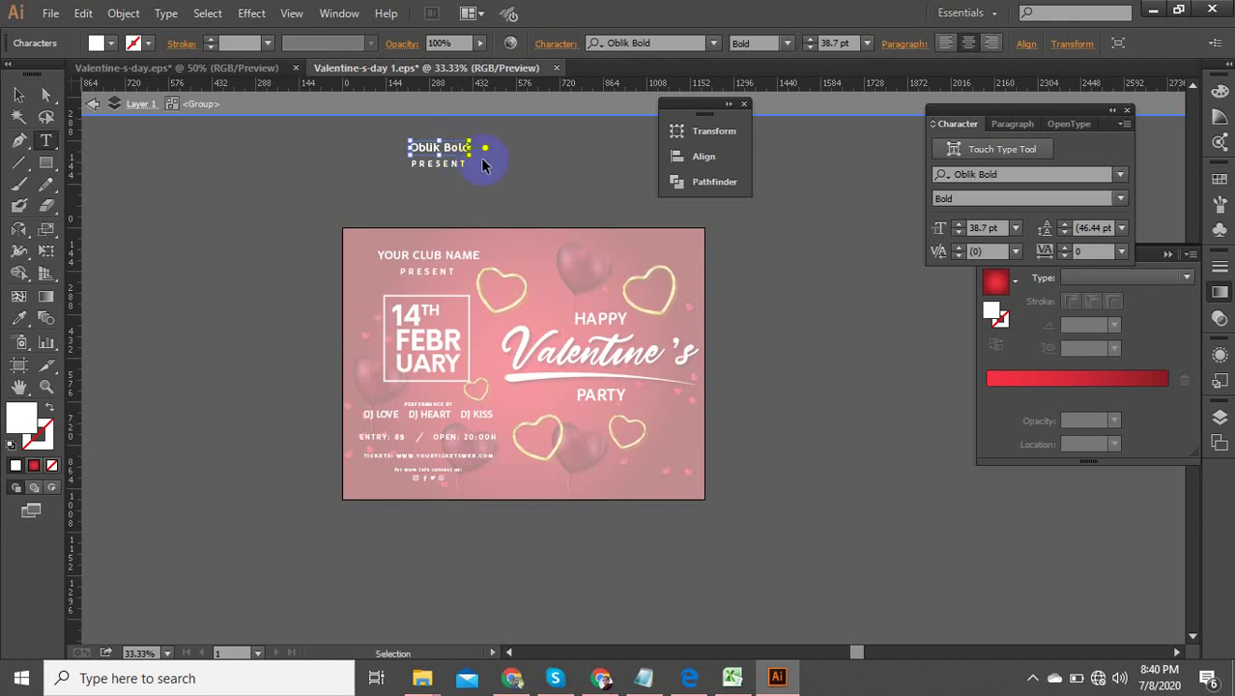
Enlarge the "Oblik Bold" text above the artboard and move the floating Transform, Align and Pathfinder group clear of it.
drag(468, 154, 682, 194)
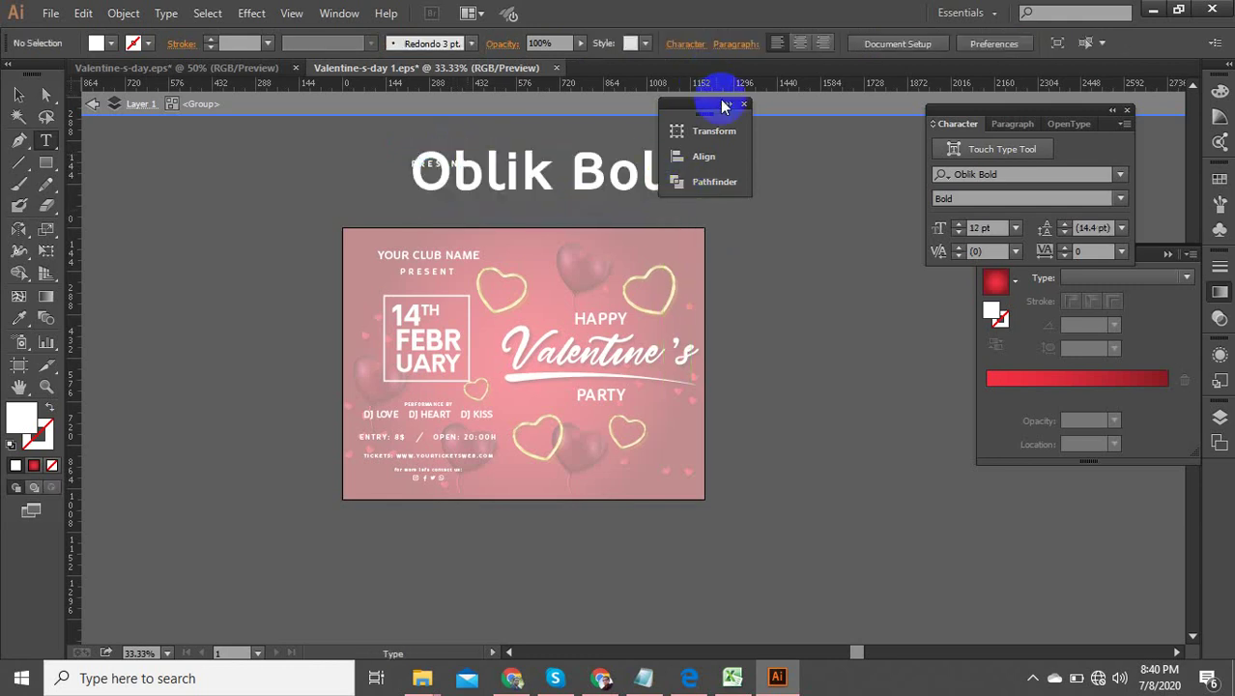
drag(715, 104, 826, 115)
click(136, 170)
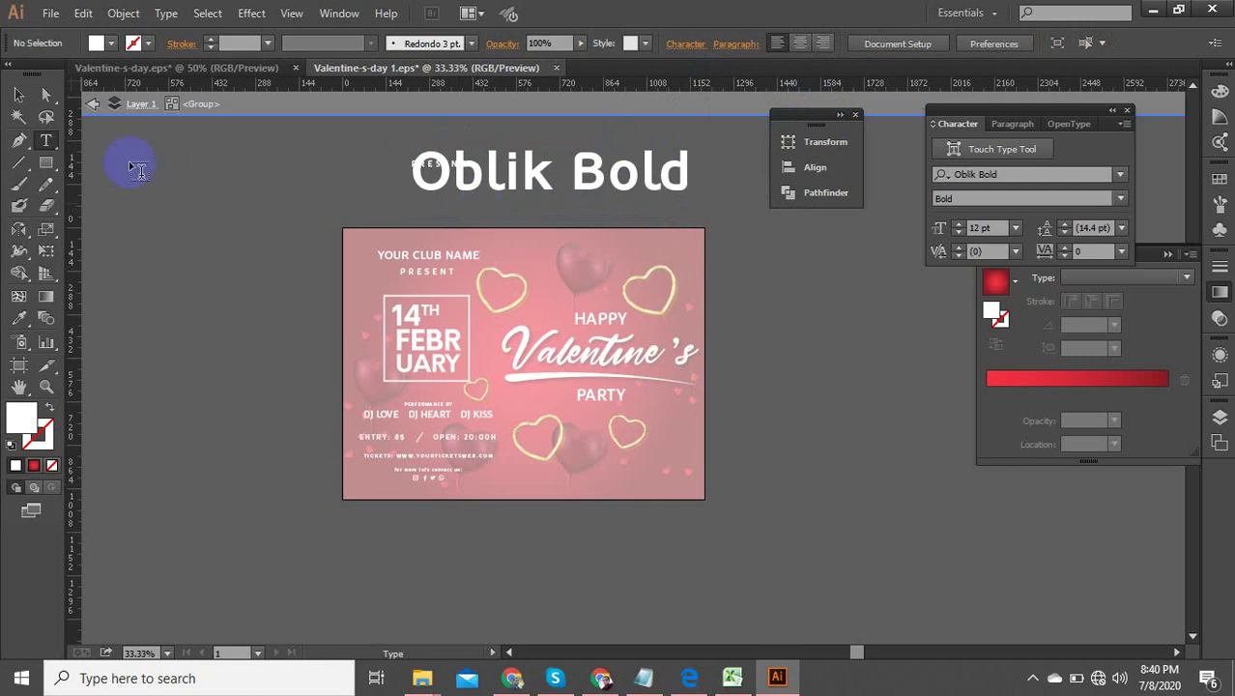
click(18, 94)
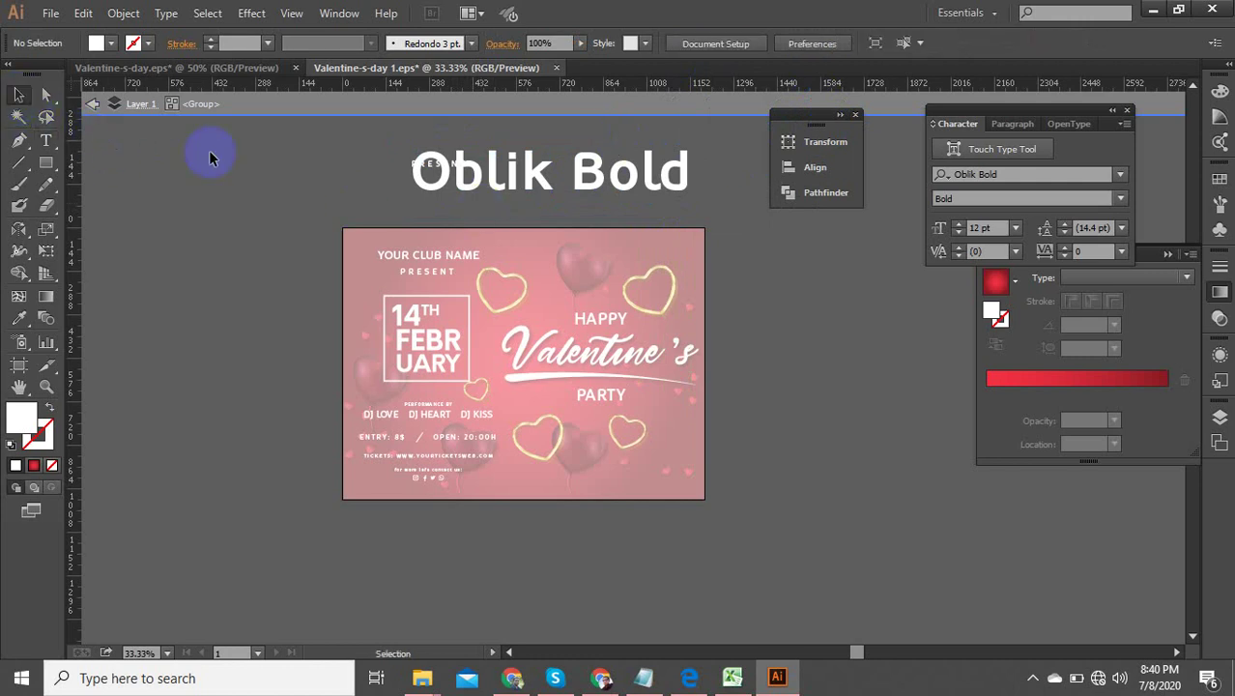
Leave the isolated group and delete the duplicated text group above the artboard.
double_click(307, 213)
click(413, 200)
key(Delete)
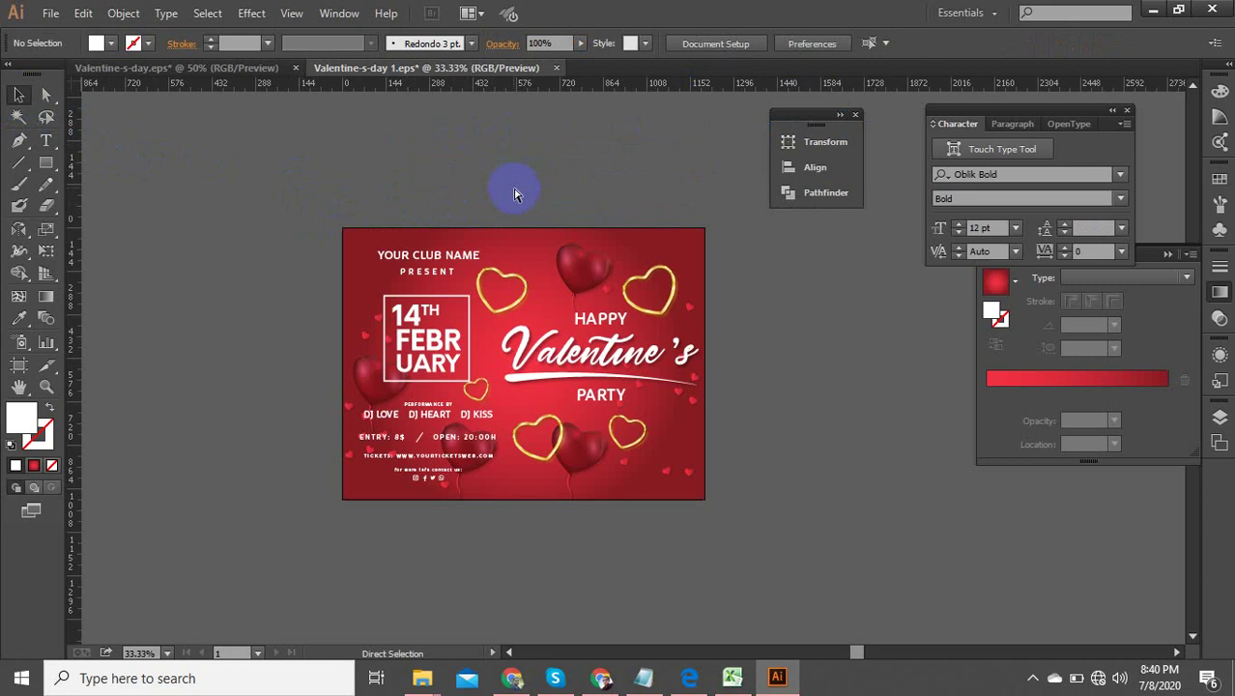
Start a Save for Web export of the design as a JPEG at 60% quality and 1200 × 900 px.
key(shift)
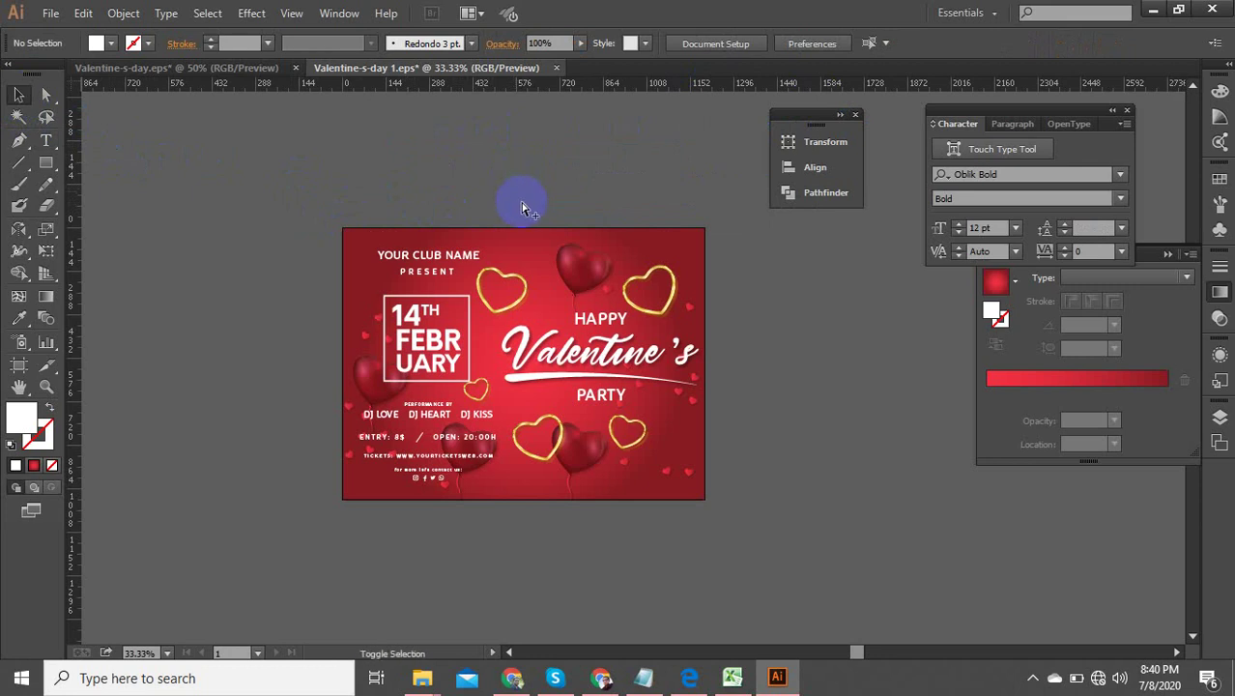
key(ctrl+alt+shift+s)
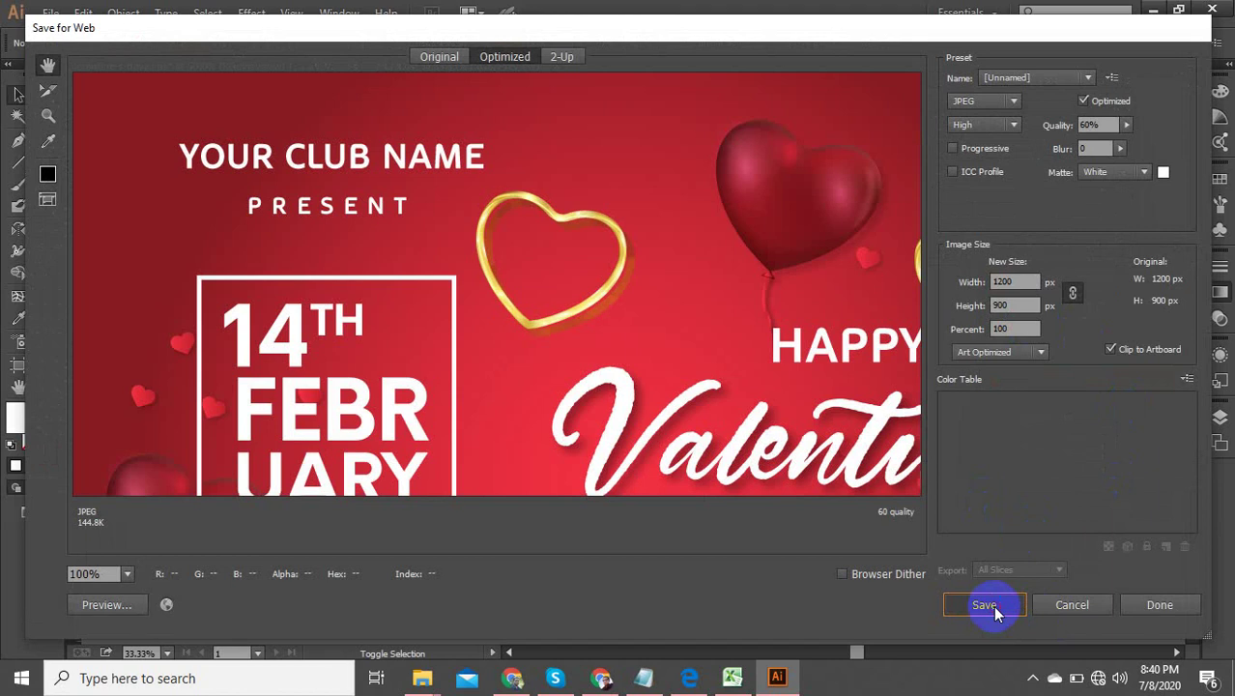
click(983, 605)
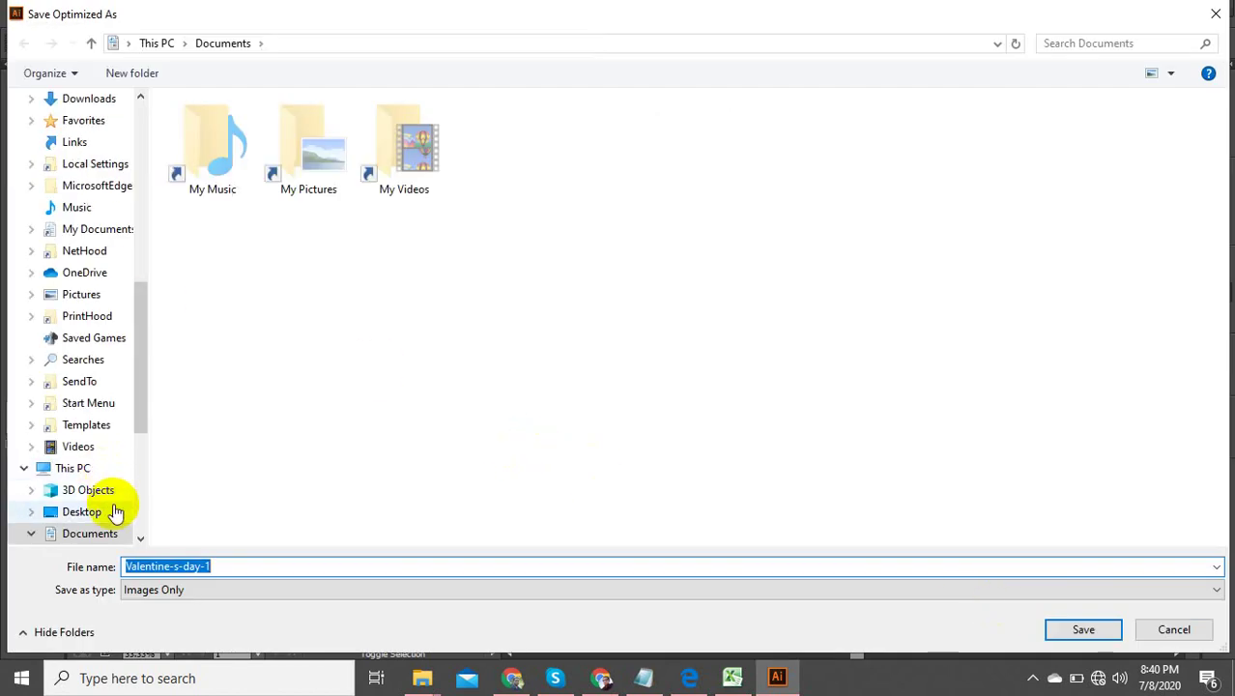
Save the exported JPEG as Valentine-s-day-1 in the Valentine-s-day folder under All WORK ONLINE, UPLABS, Landing Page on drive E.
drag(146, 364, 151, 469)
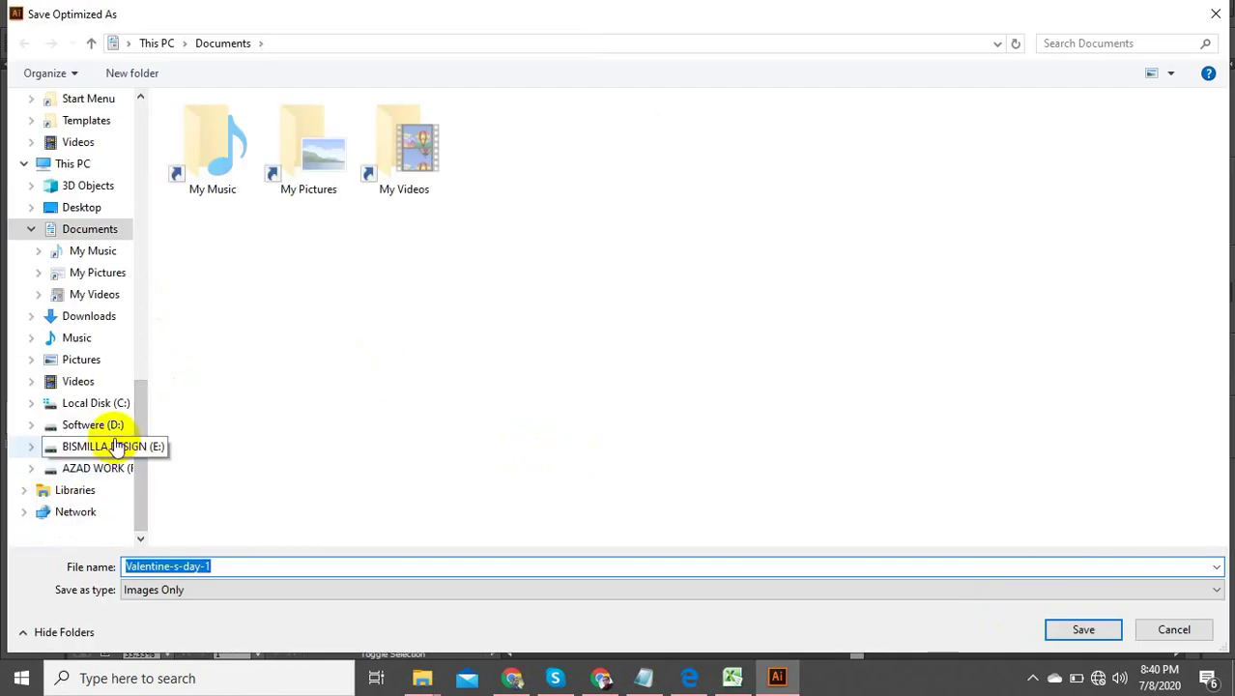
click(114, 445)
double_click(400, 143)
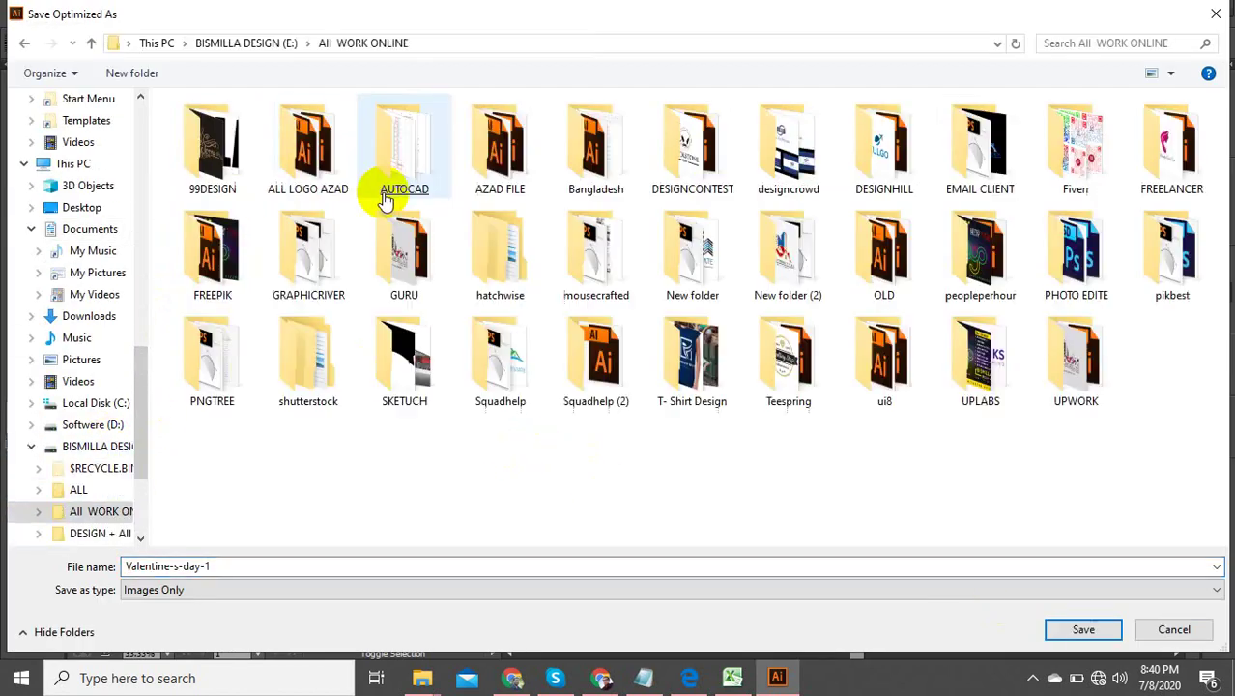
double_click(980, 349)
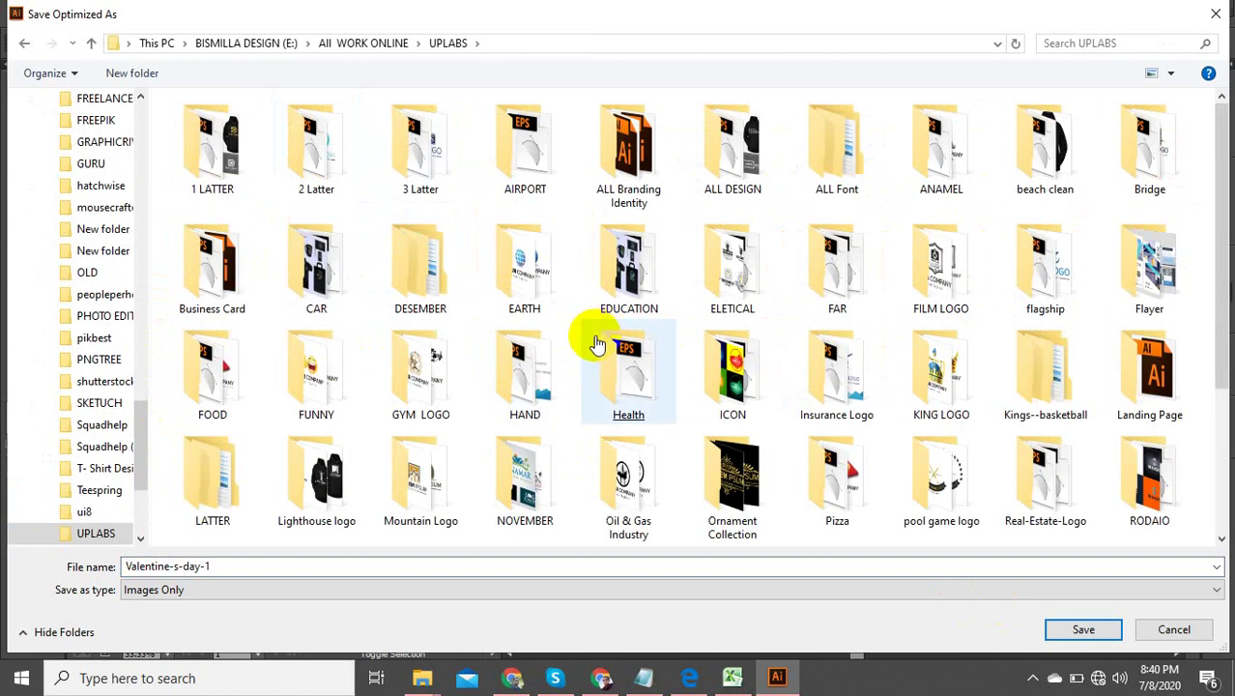
double_click(1149, 372)
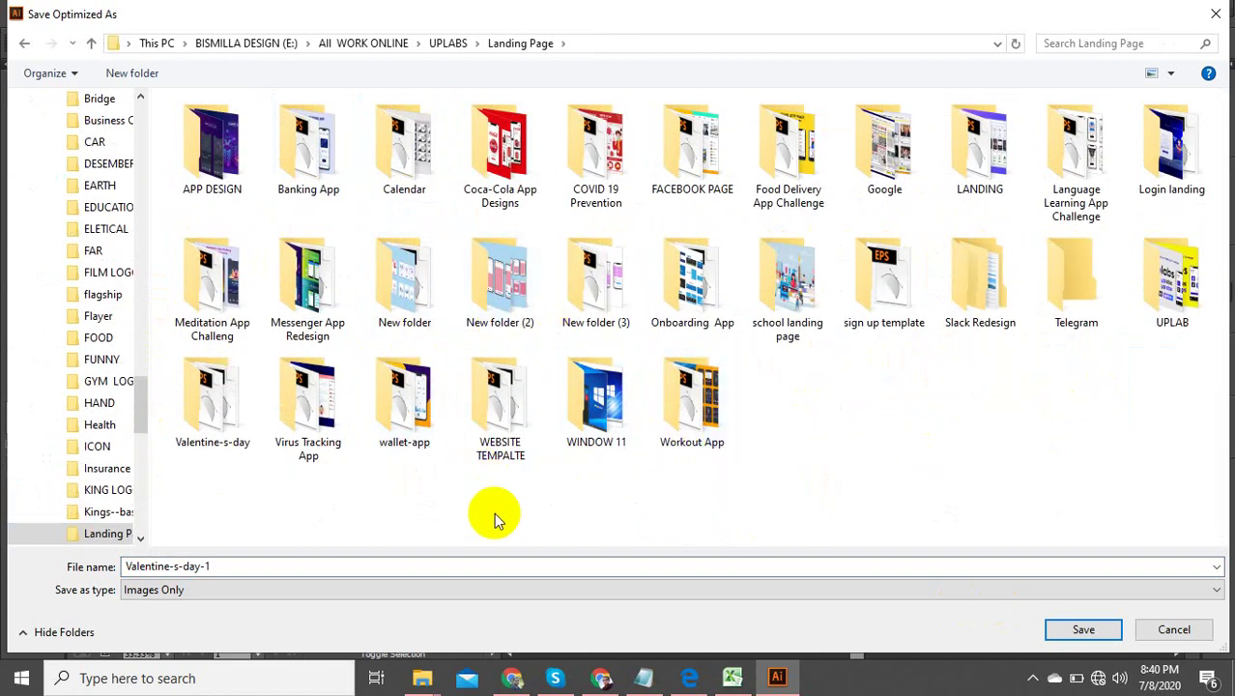
double_click(307, 404)
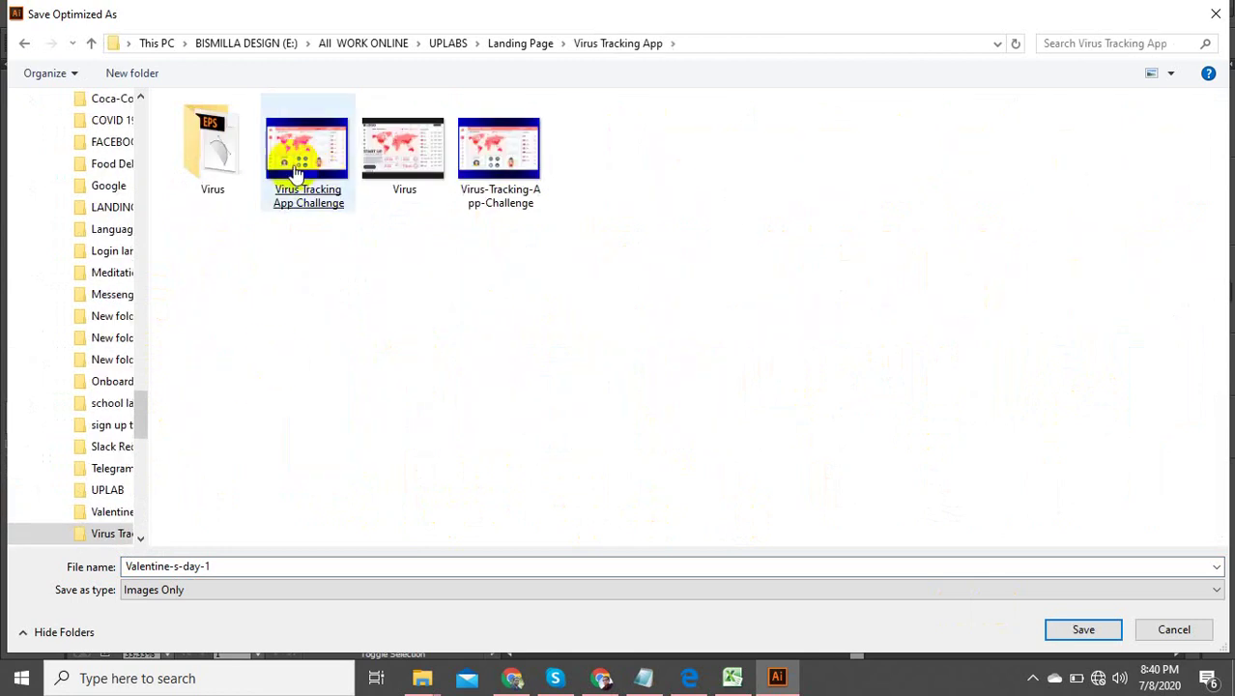
click(491, 48)
double_click(232, 403)
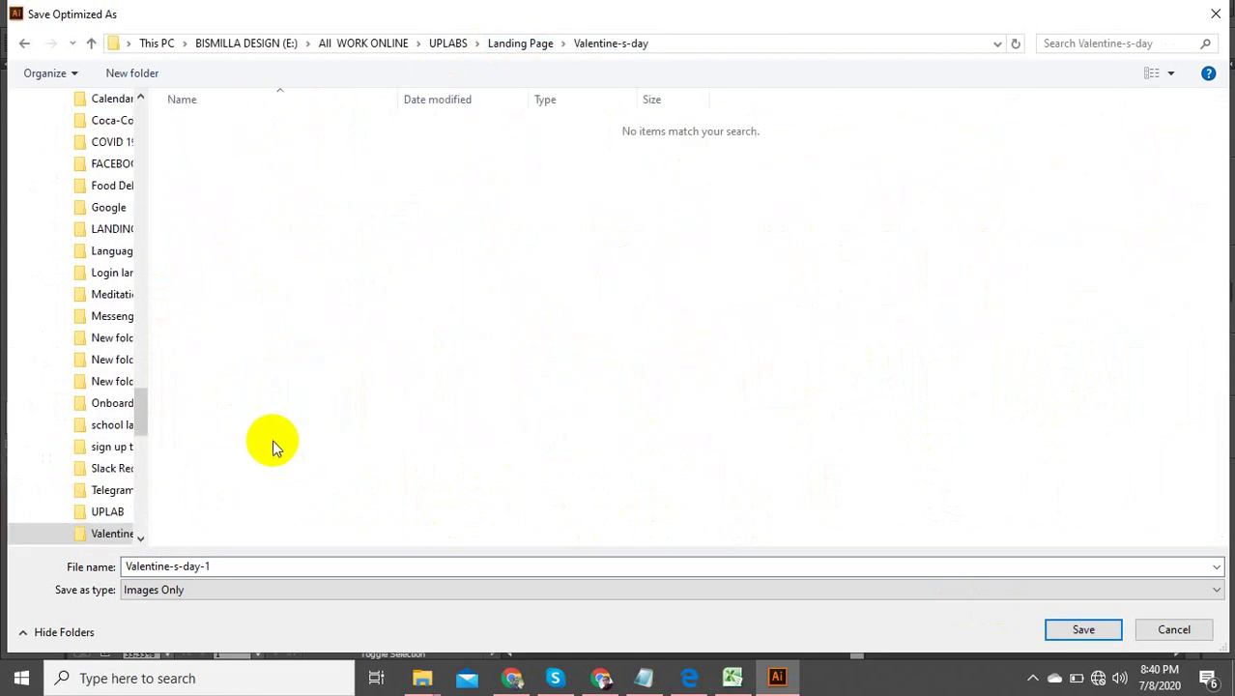
click(1080, 630)
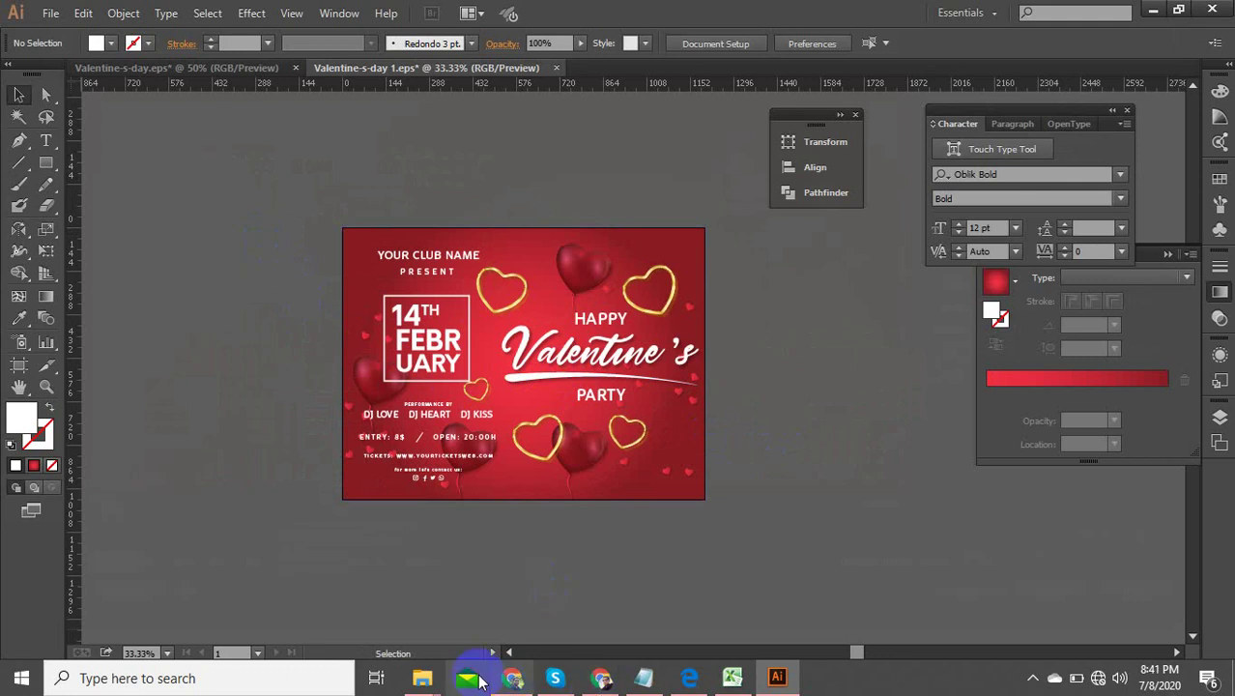
Review the finished Valentine's party design at several magnifications, checking the date box, event details, title lettering, gold hearts and balloons.
click(475, 531)
scroll(470, 406, up, 2)
scroll(471, 413, up, 1)
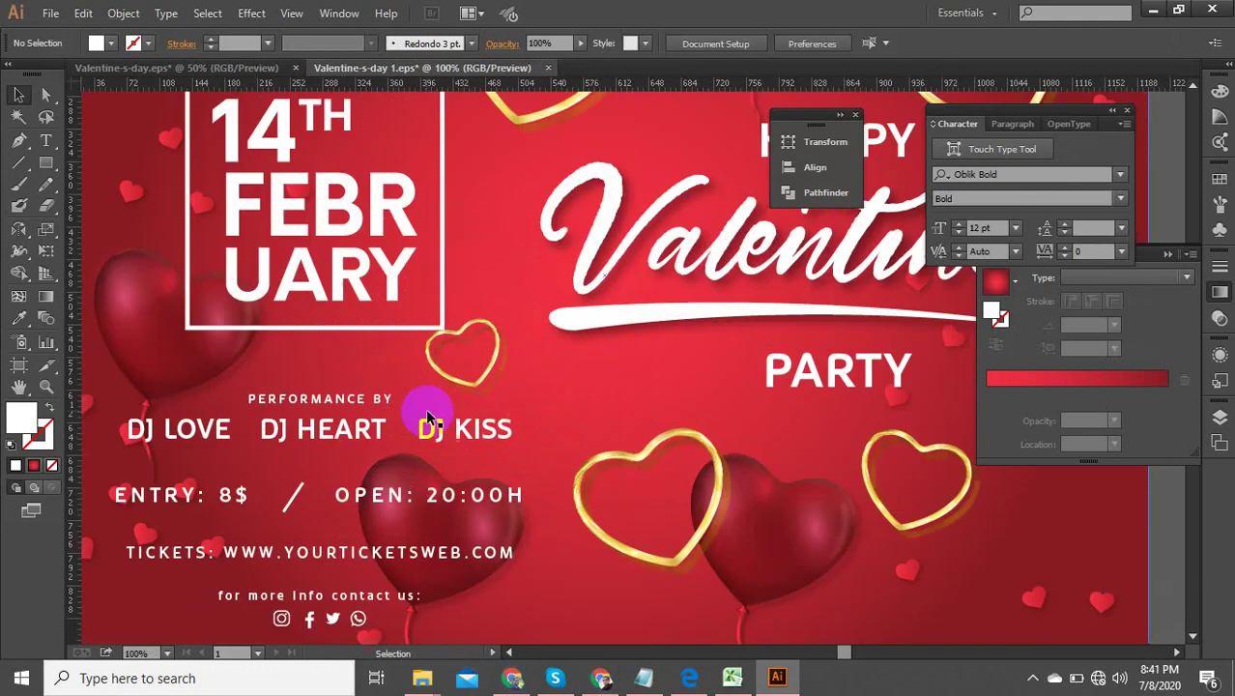
scroll(495, 413, down, 3)
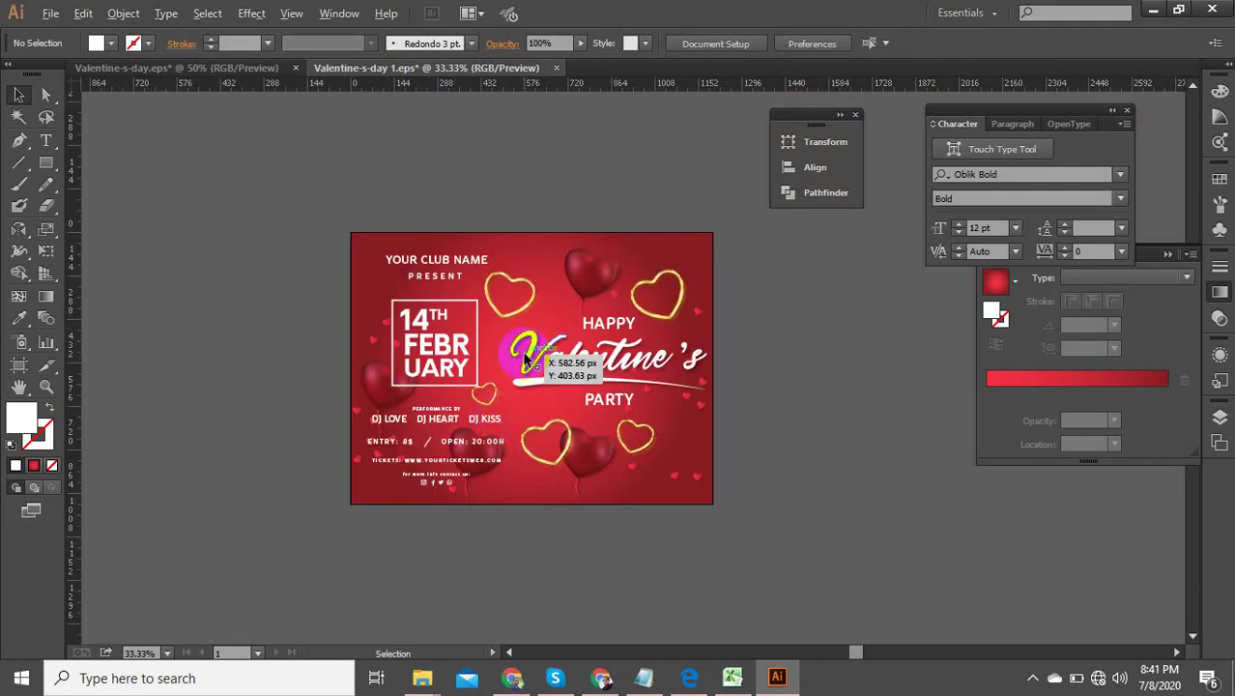
scroll(525, 355, up, 2)
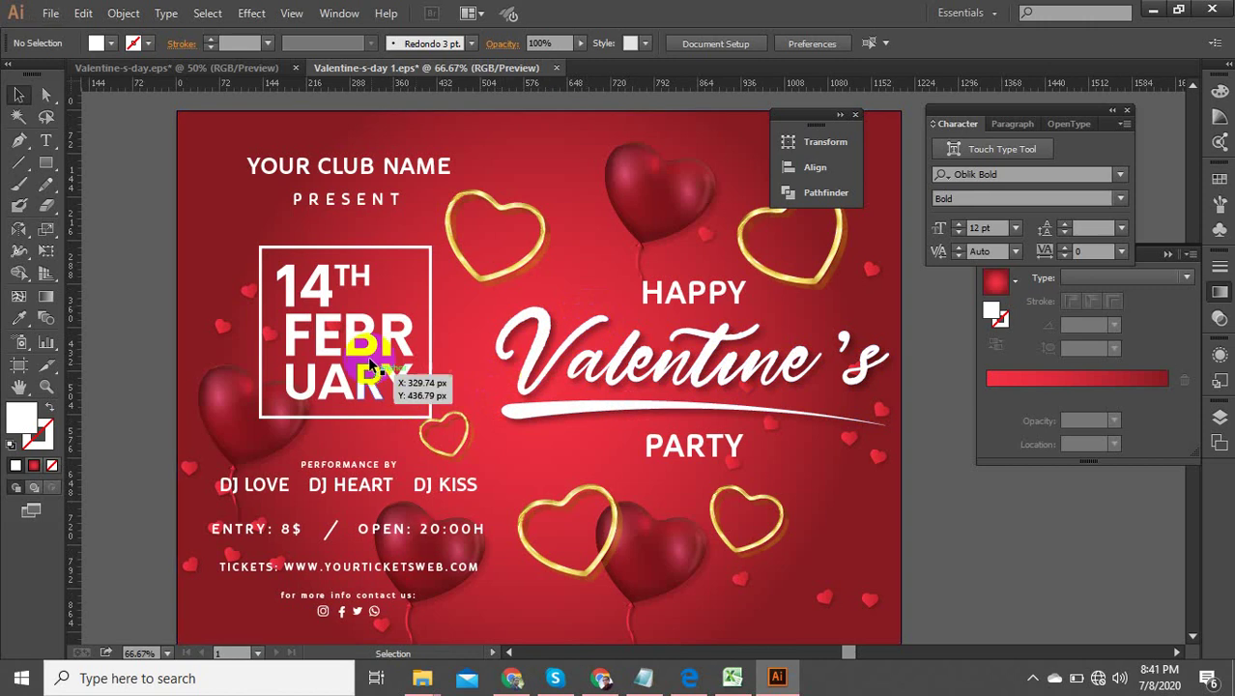
scroll(358, 343, up, 2)
scroll(353, 372, down, 2)
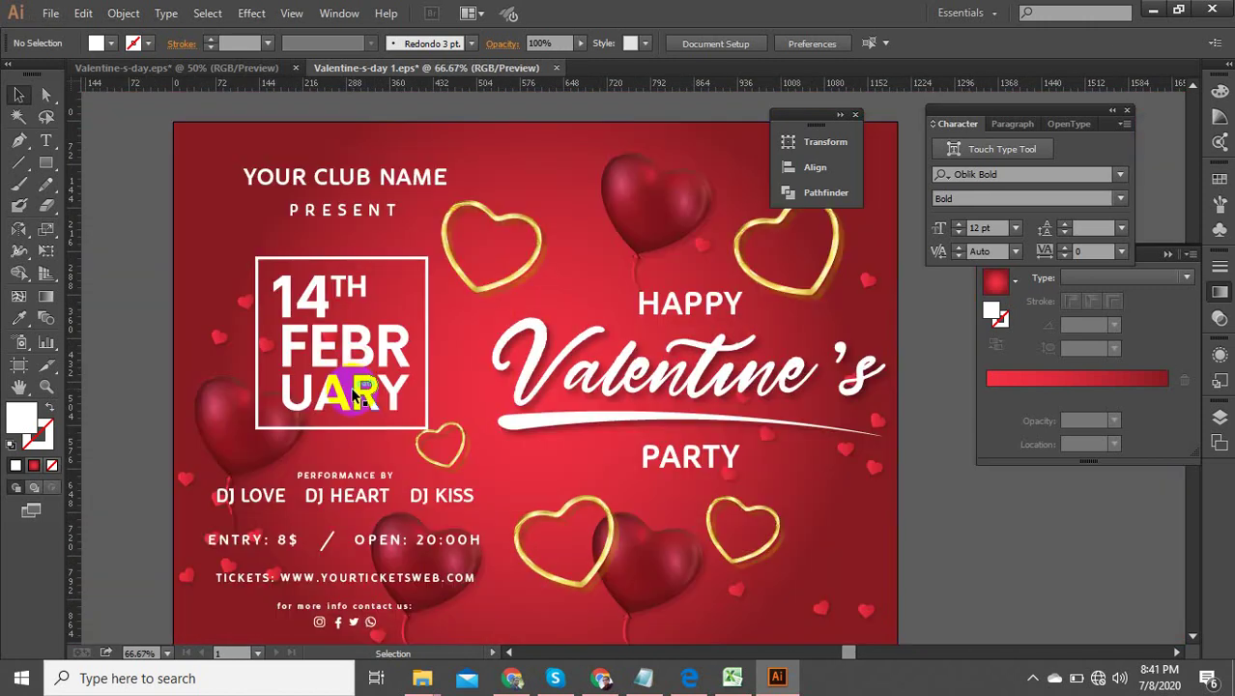
ctrl+alt+click(358, 382)
ctrl+click(482, 444)
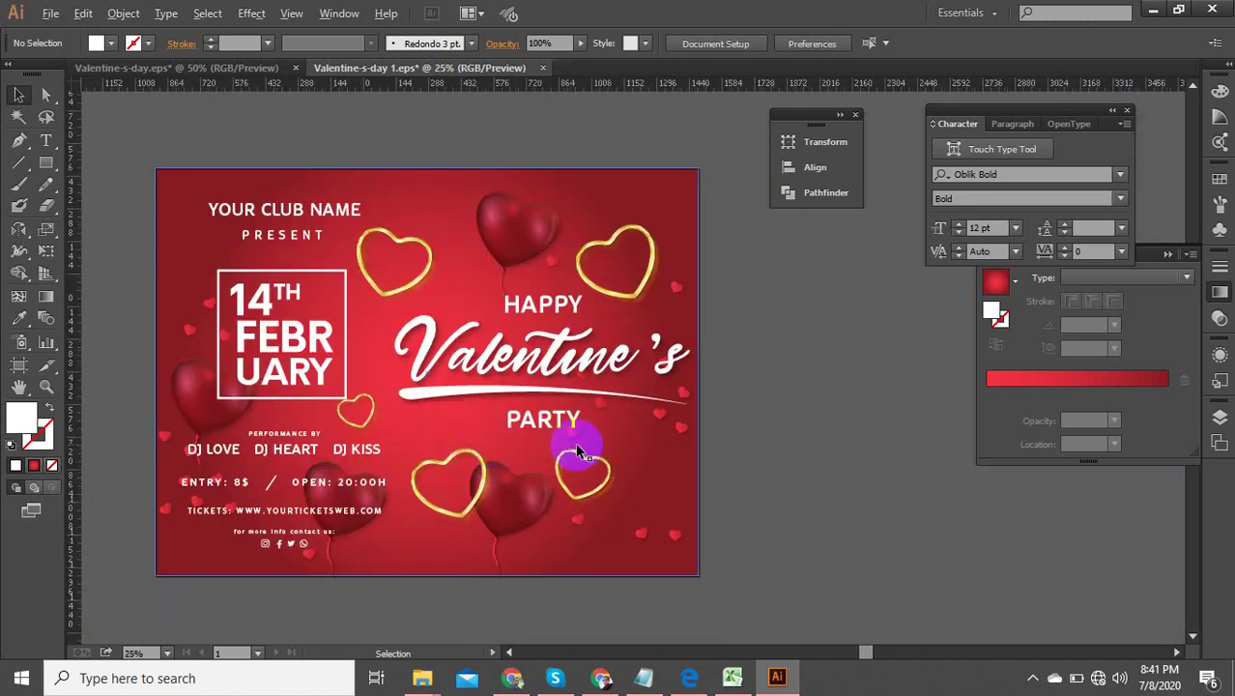
ctrl+alt+click(575, 443)
ctrl+click(559, 455)
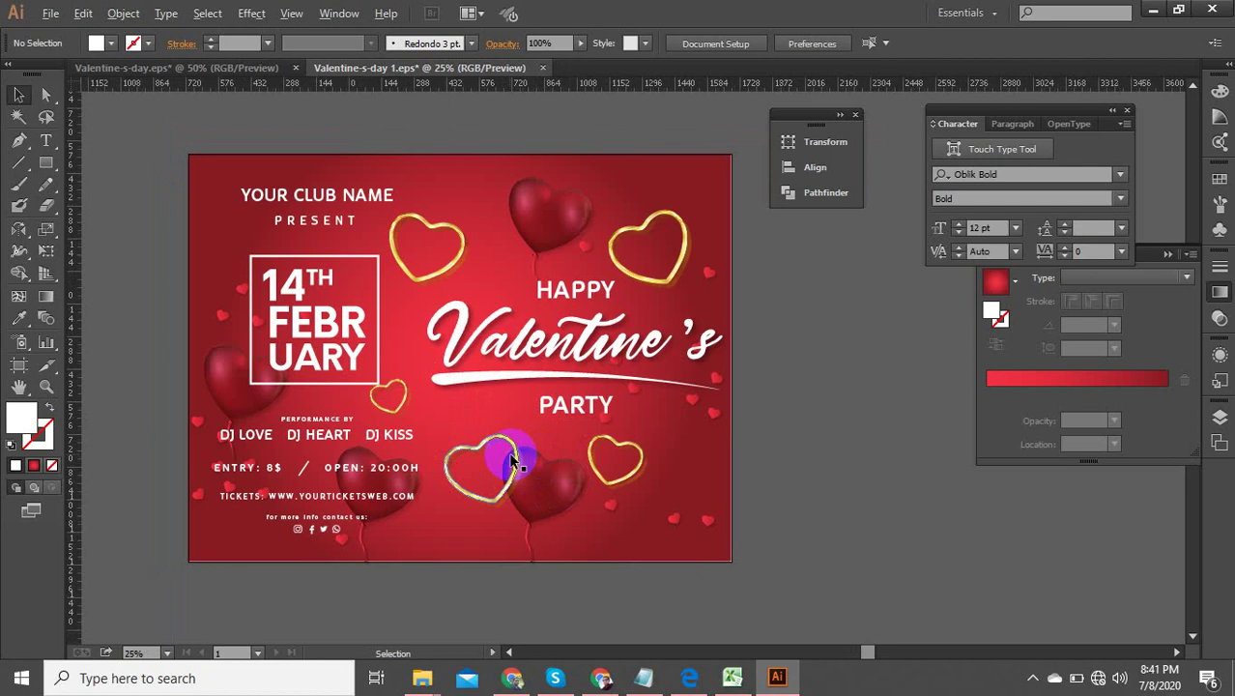
ctrl+alt+click(468, 441)
ctrl+click(458, 450)
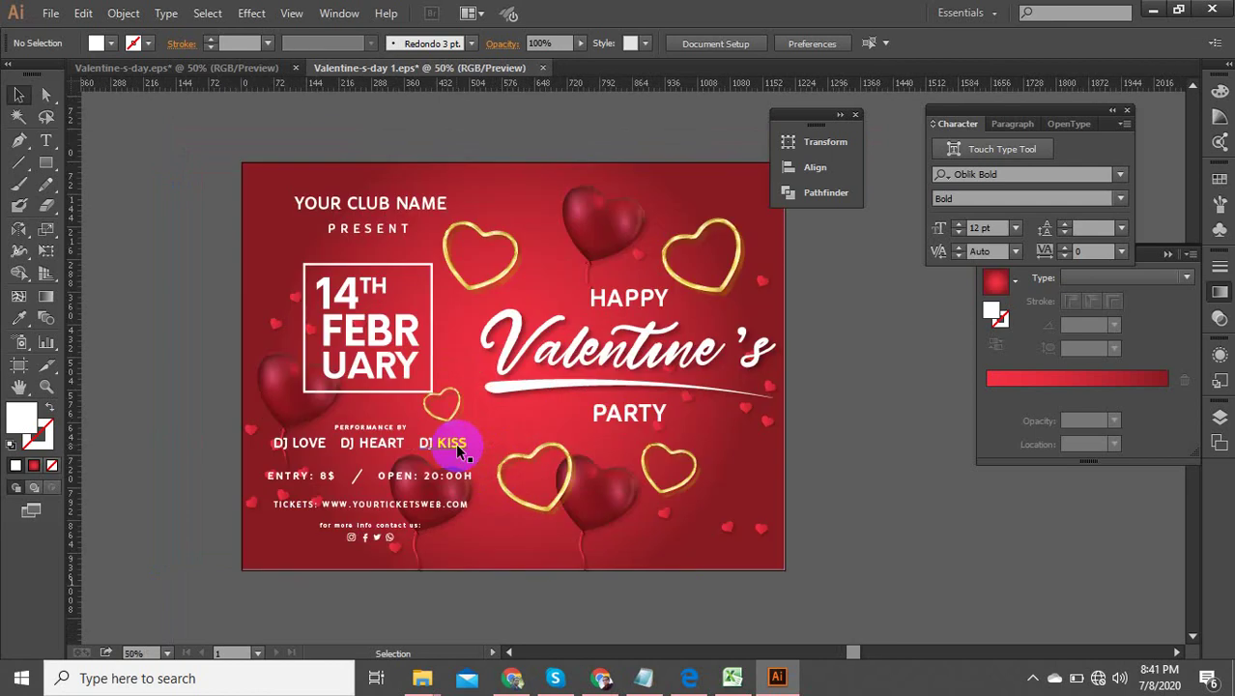